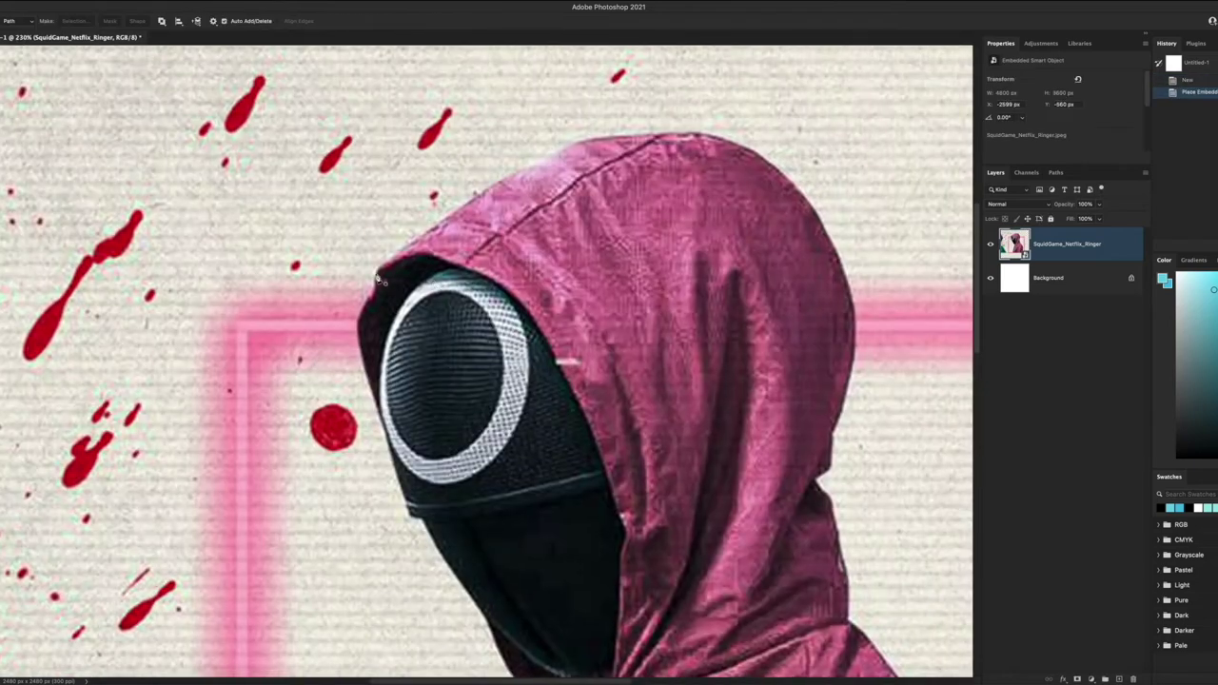
Commit the placed guard photo and trace Pen anchor points along the hood's top edge
left_click(380, 271)
left_click(447, 216)
left_click(508, 174)
left_click(538, 163)
left_click(571, 147)
left_click(604, 138)
left_click(637, 134)
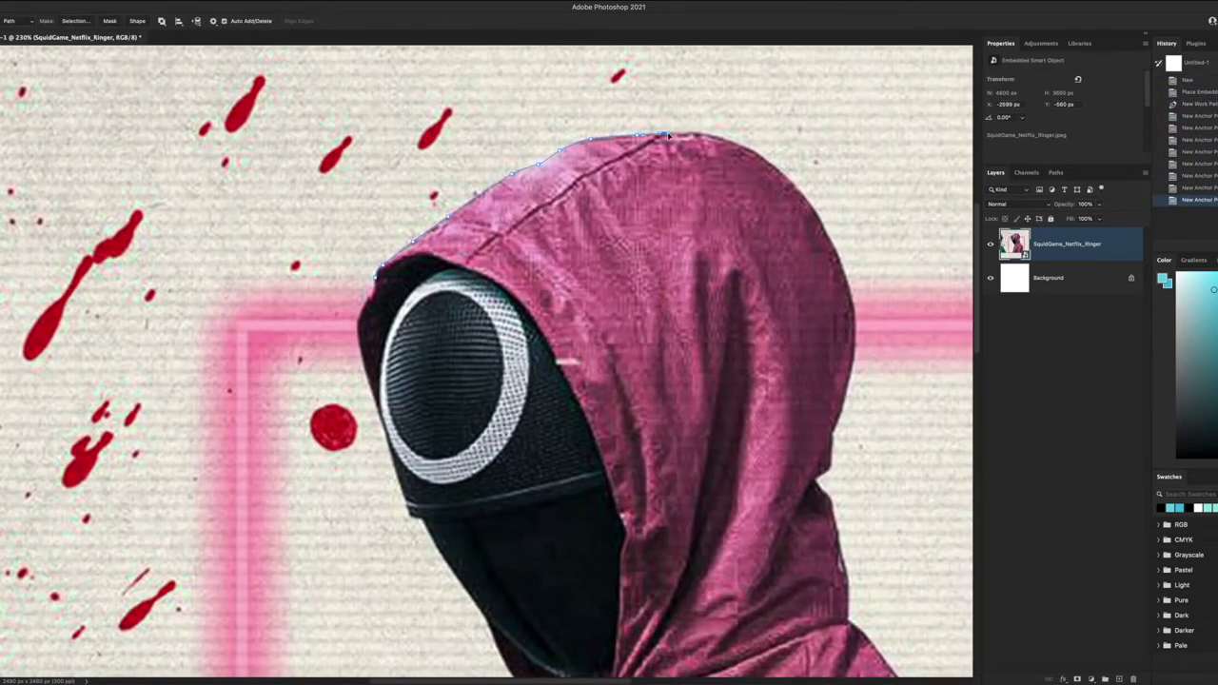
left_click(676, 134)
left_click(704, 136)
left_click(727, 141)
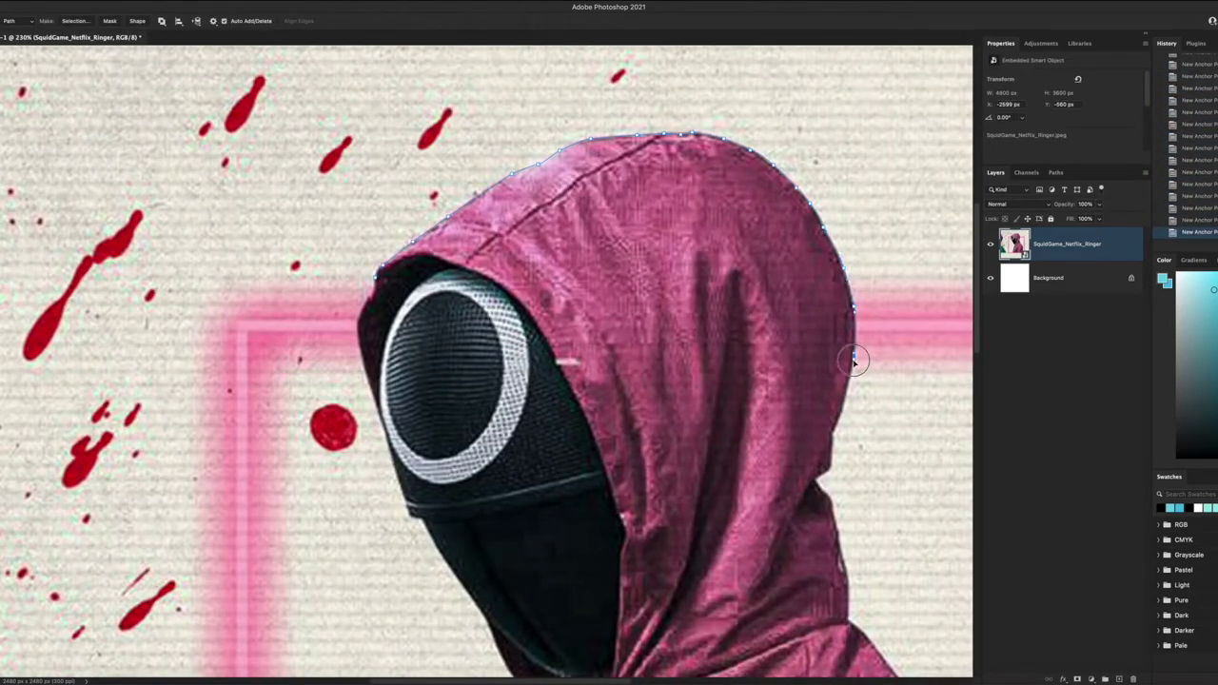
Continue the path around the hood's corner and its lower right and left edges
scroll(817, 483, "down", 2)
scroll(780, 467, "up", 5)
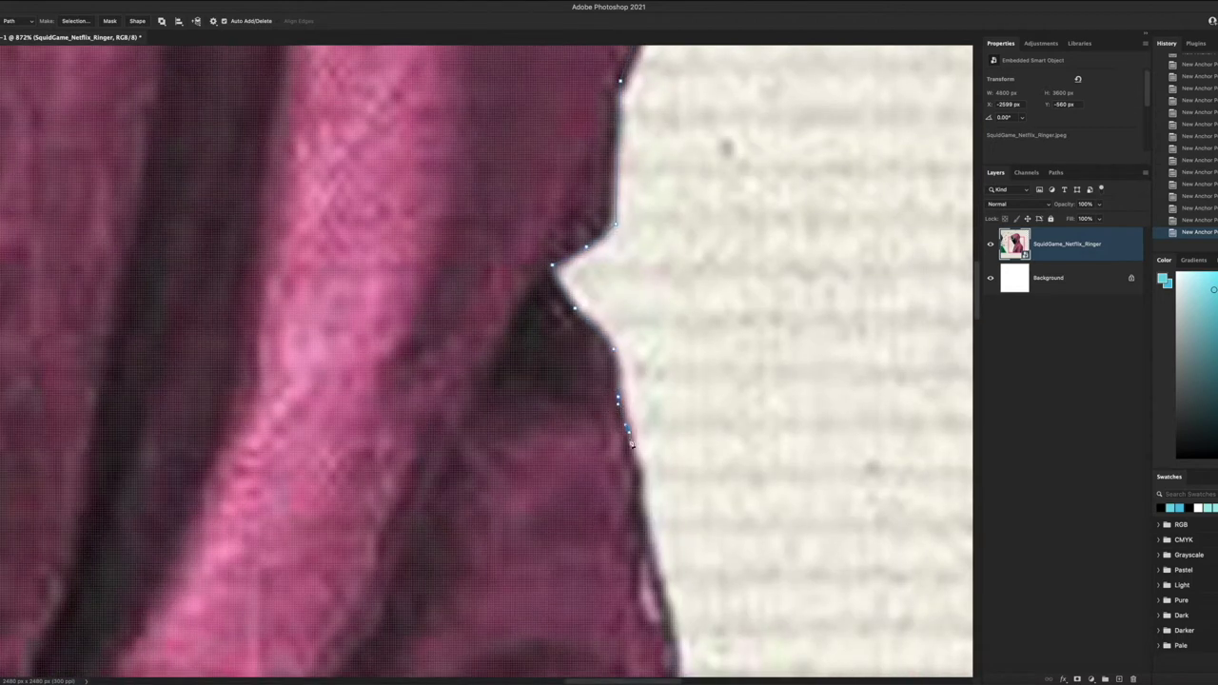
scroll(623, 532, "down", 3)
left_click(623, 544)
scroll(601, 257, "down", 1)
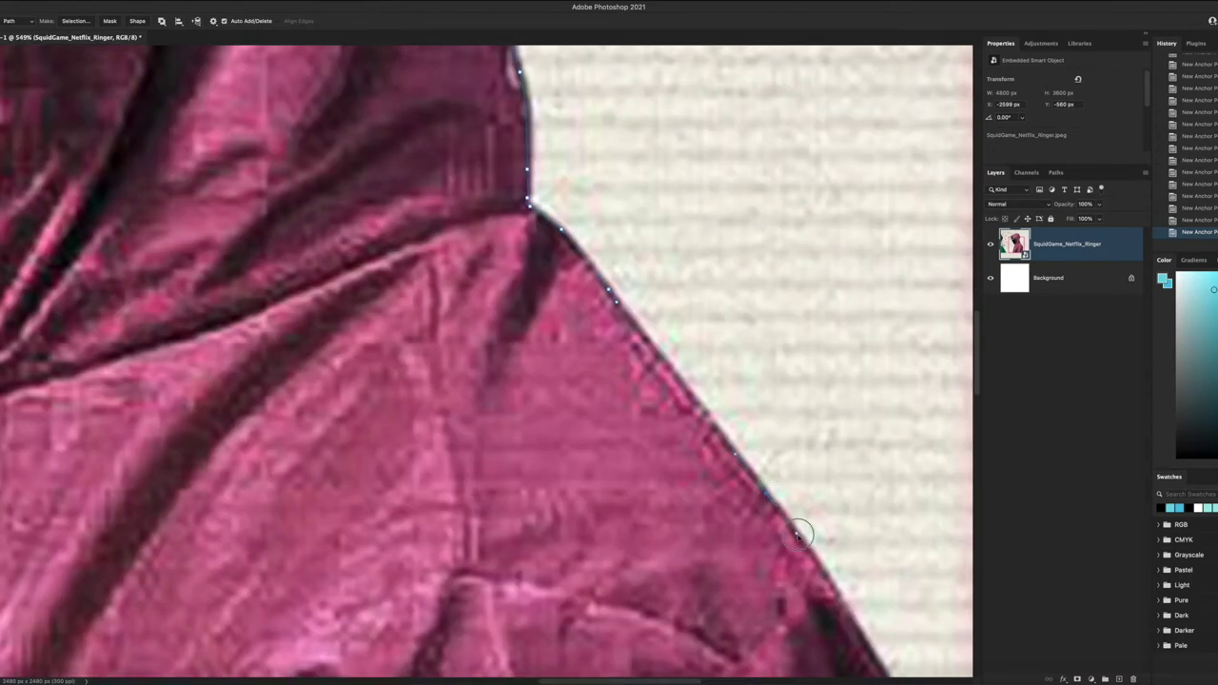
left_click_drag(773, 502, 635, 91)
scroll(687, 343, "down", 2)
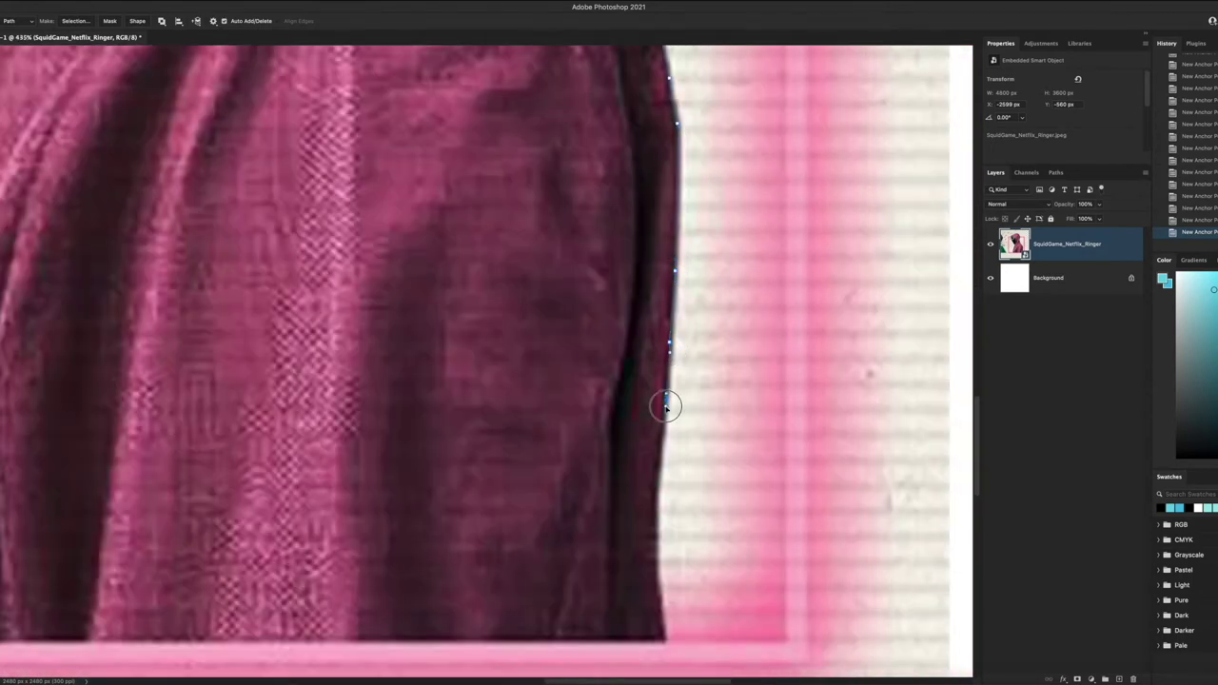
left_click_drag(663, 620, 302, 501)
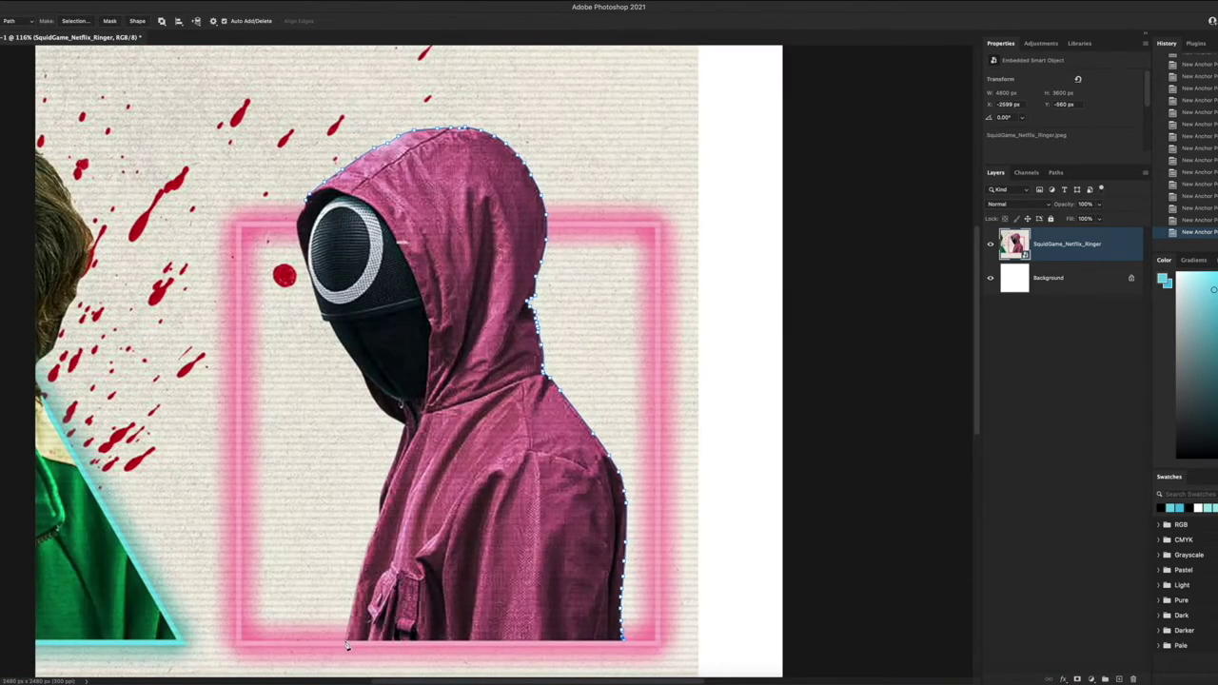
scroll(366, 229, "up", 4)
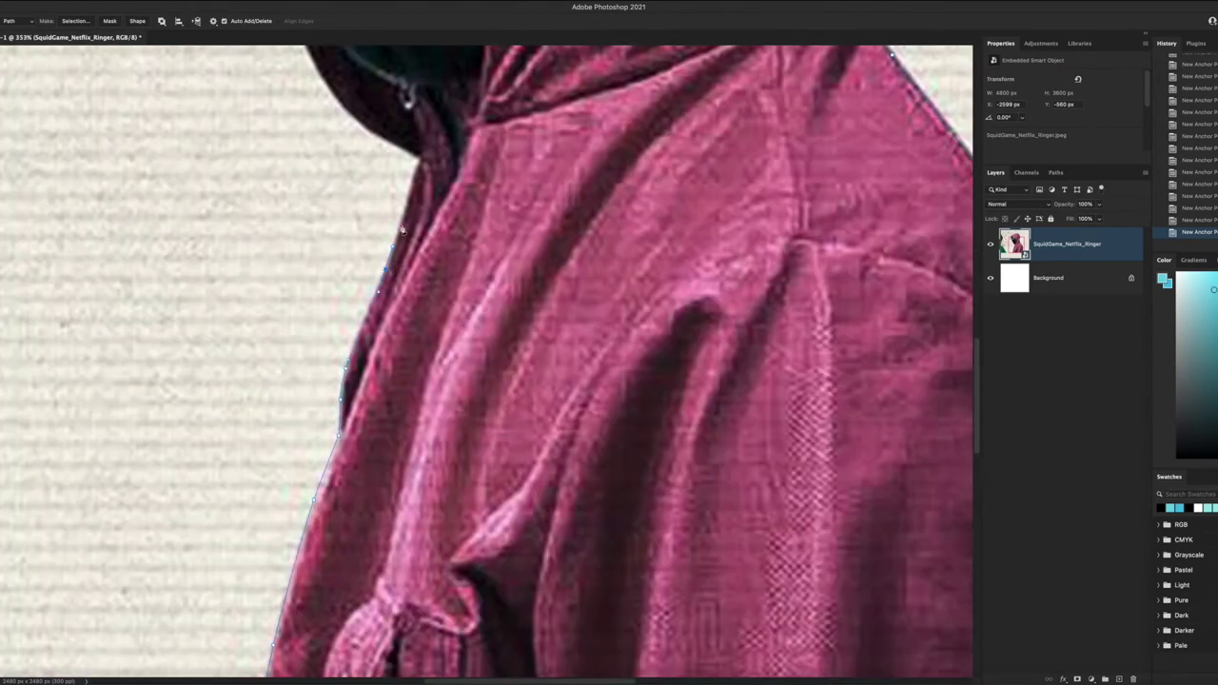
scroll(395, 157, "up", 8)
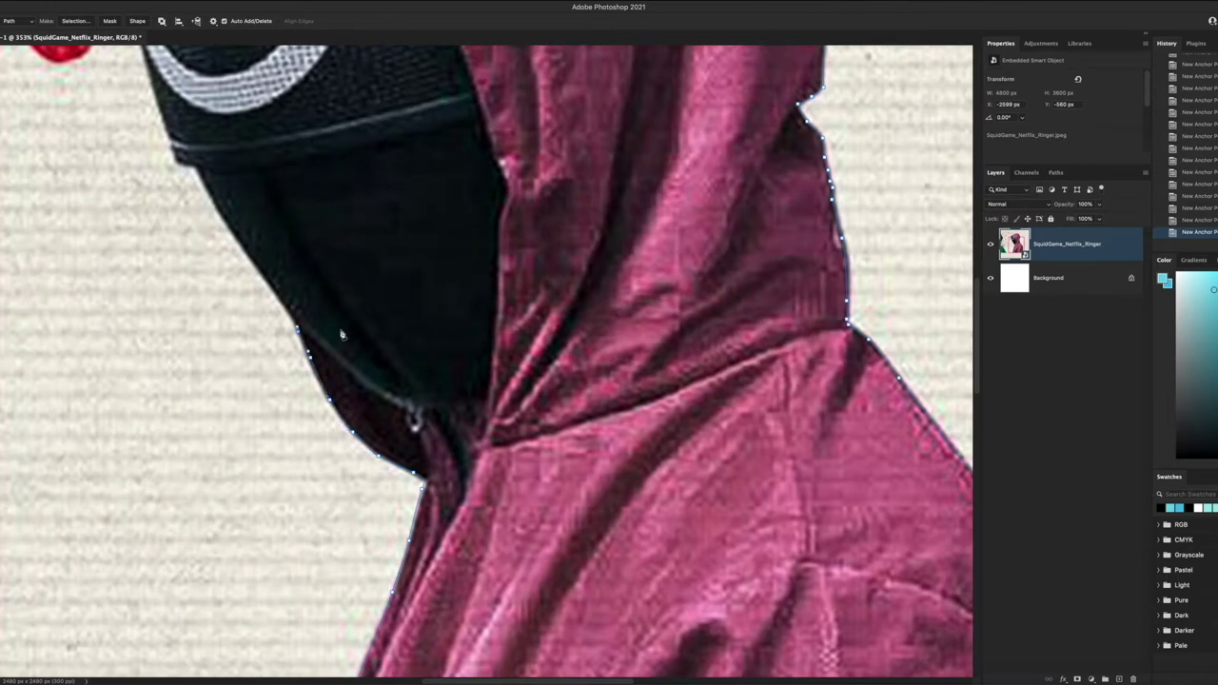
scroll(369, 319, "up", 2)
scroll(369, 319, "left", 3)
scroll(340, 260, "up", 2)
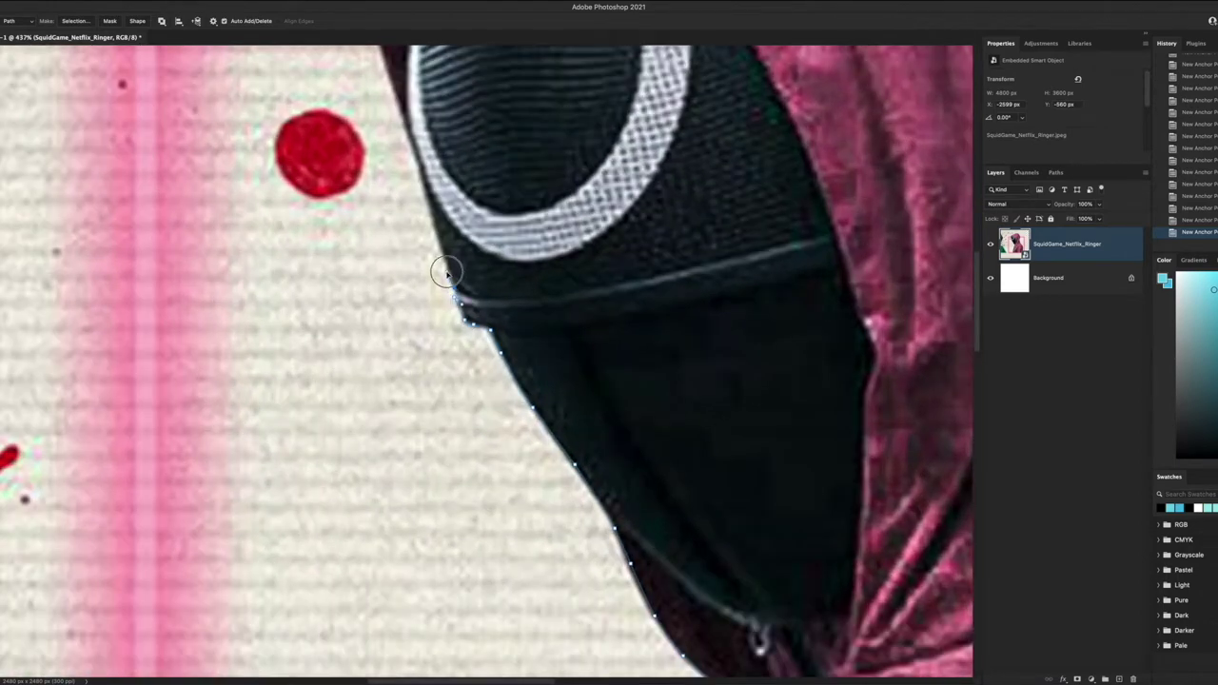
scroll(447, 273, "up", 3)
scroll(447, 273, "left", 1)
scroll(454, 259, "up", 3)
scroll(454, 259, "left", 1)
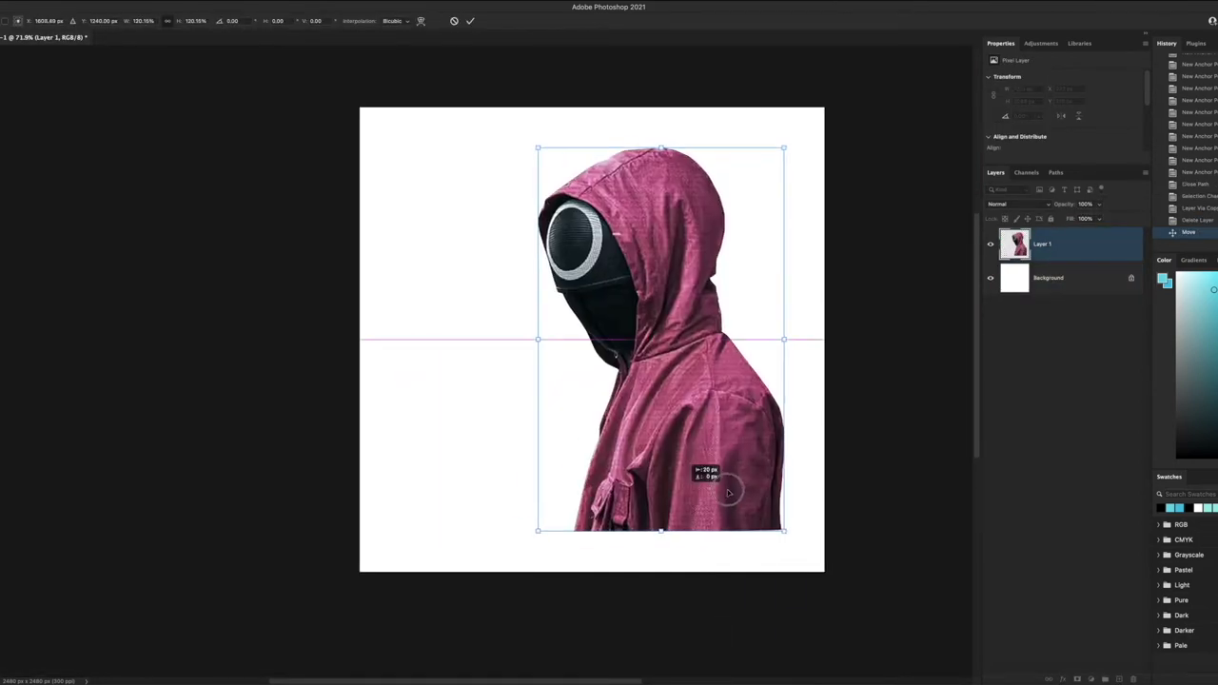
Tilt the cut-out guard slightly, then soft-brush the hoodie's bottom away on its layer mask
left_click_drag(728, 492, 805, 530)
key("Return")
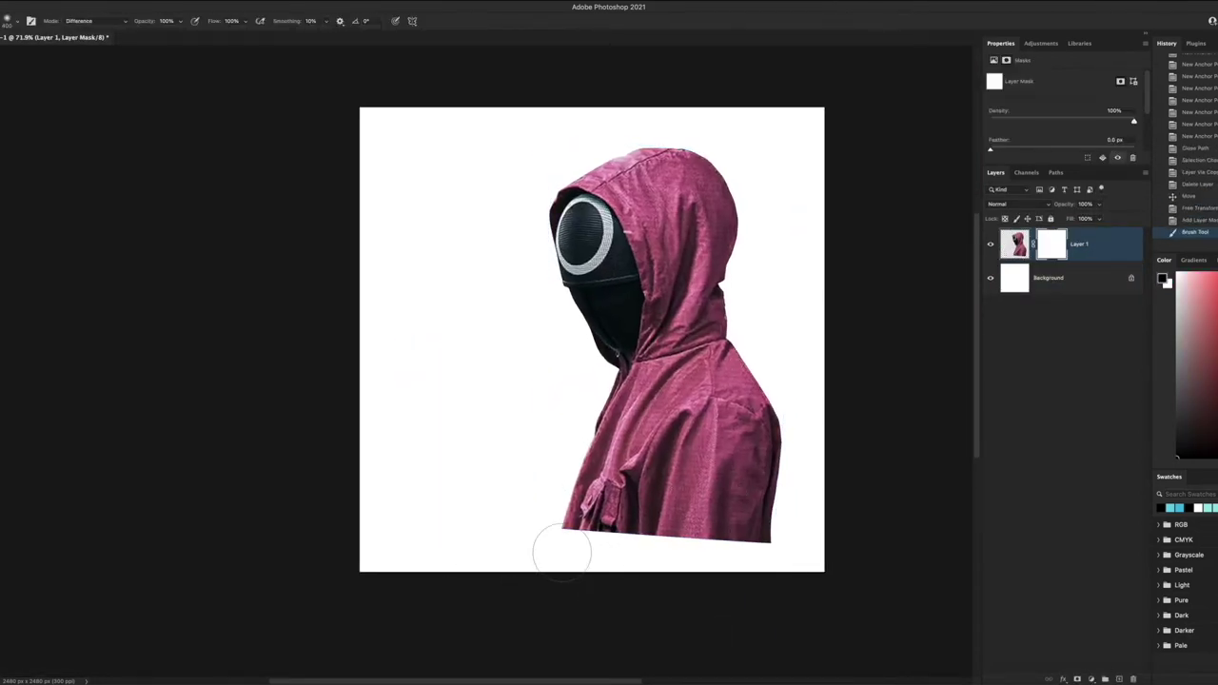
right_click(650, 555)
left_click(95, 20)
mouse_move(618, 519)
left_mouse_down()
mouse_move(577, 562)
mouse_move(747, 577)
mouse_move(507, 529)
mouse_move(788, 579)
left_mouse_up()
key("ctrl+plus")
key("bracketright")
key("bracketright")
key("bracketright")
scroll(681, 437, "down", 5)
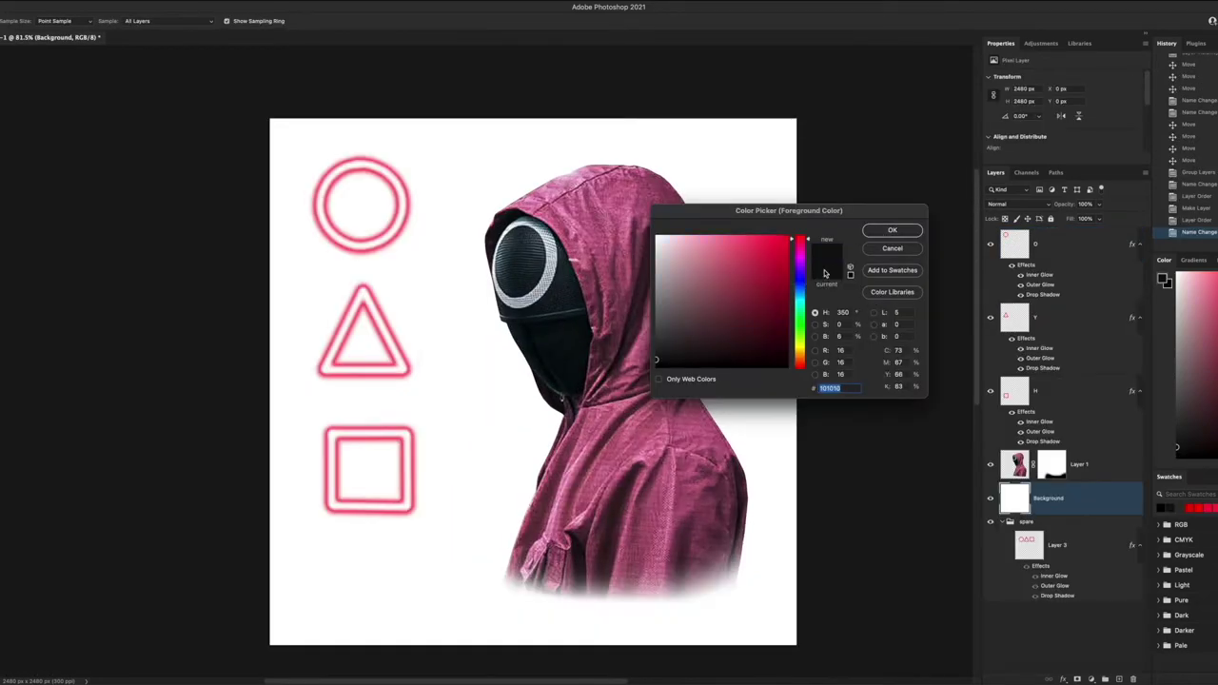
Set the foreground colour to dark blue #021a2d and the background colour to black
left_click_drag(797, 286, 798, 291)
left_click_drag(769, 352, 781, 344)
left_click(892, 231)
left_click(1166, 283)
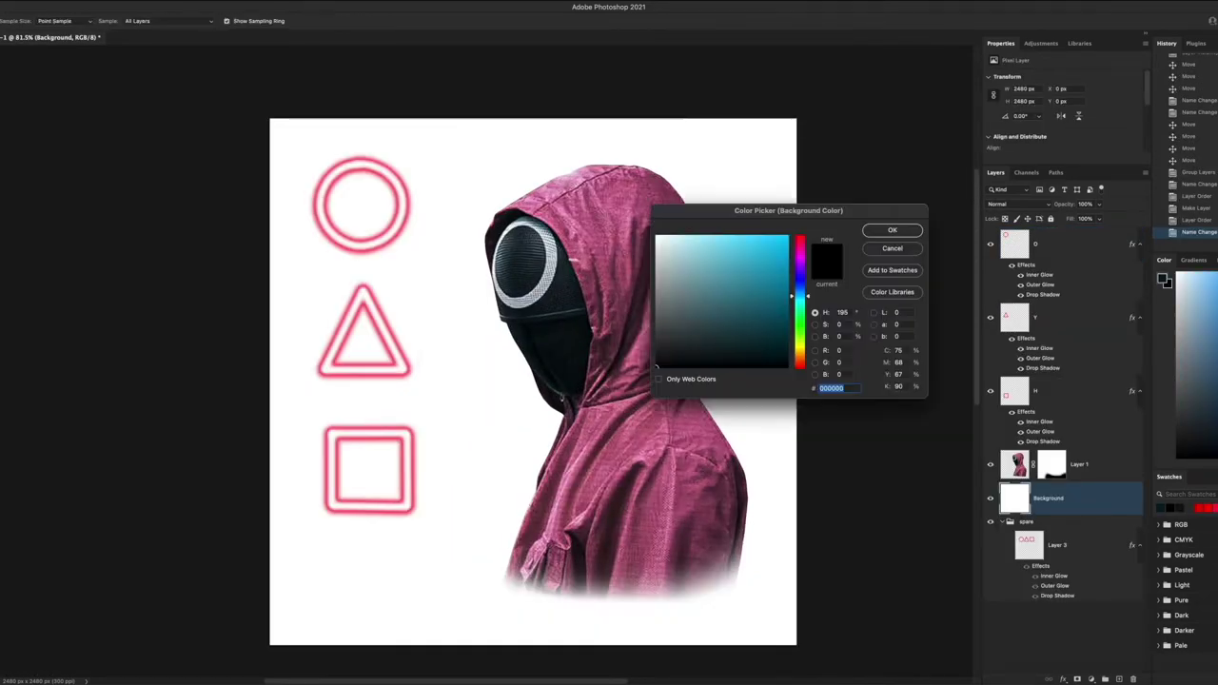
left_click(889, 230)
Drag a dark blue-to-black gradient across the Background layer
key("g")
scroll(525, 168, "down", 3)
left_click_drag(525, 171, 644, 394)
scroll(644, 394, "up", 2)
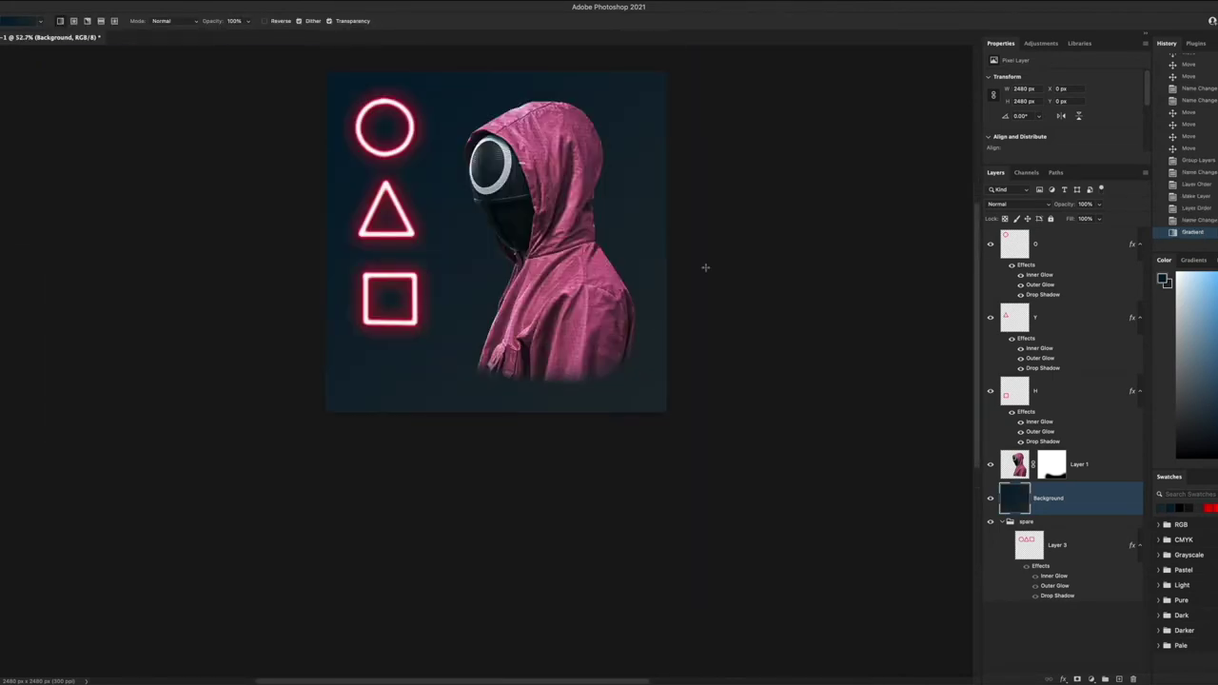
scroll(705, 267, "up", 3)
Try a darker blend in the guard's Layer Style, discard it, and select the O and H shape layers
double_click(1094, 466)
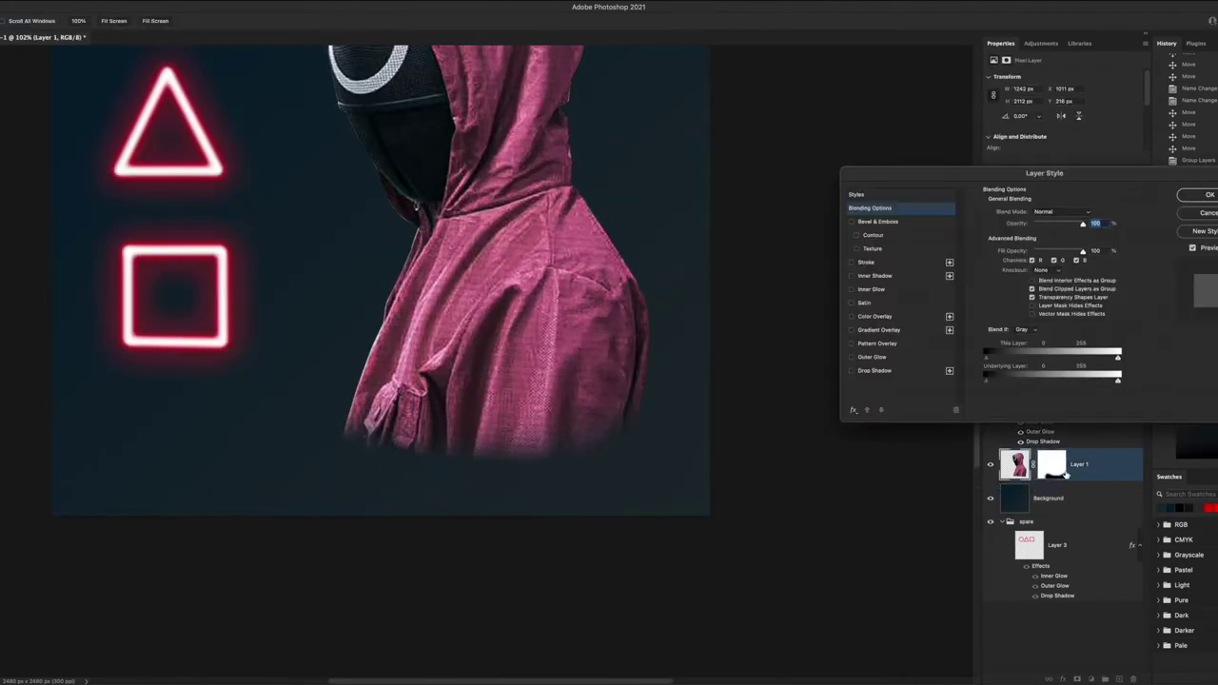
left_click_drag(985, 380, 1047, 379)
key("Escape")
key("ctrl+0")
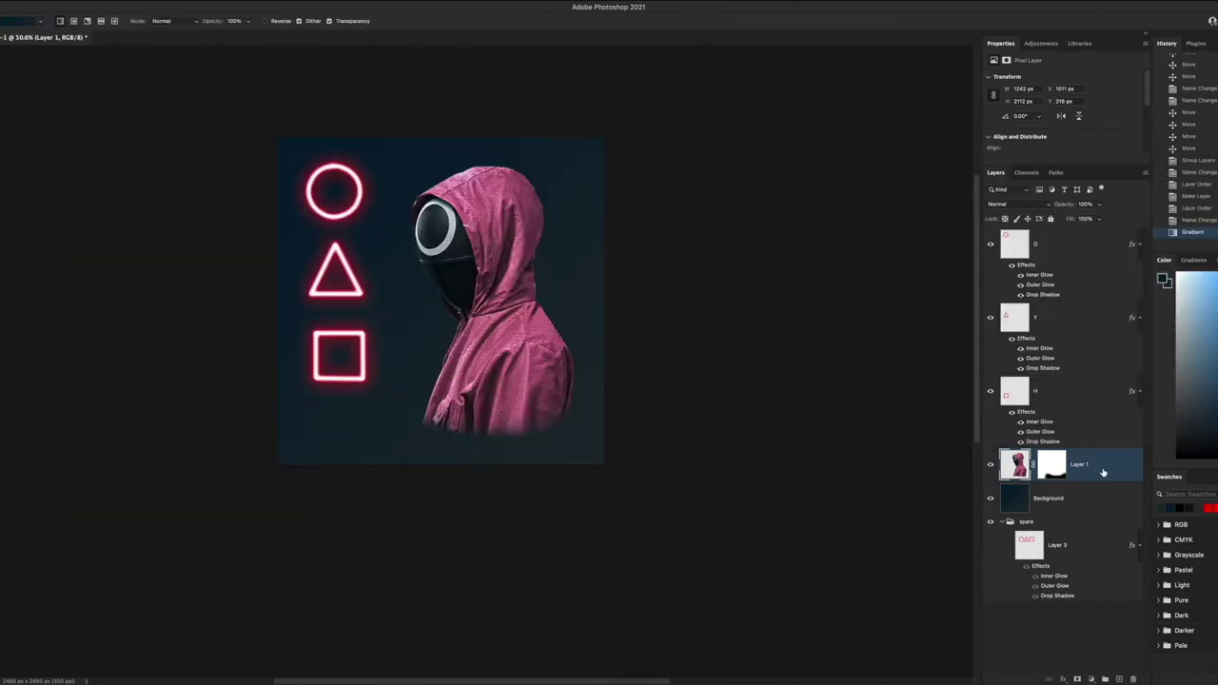
left_click(1065, 389)
left_click(1064, 244, "shift")
Group the three neon shape layers, then try a clipped Curves adjustment and delete it
key("ctrl+g")
left_click(1103, 678)
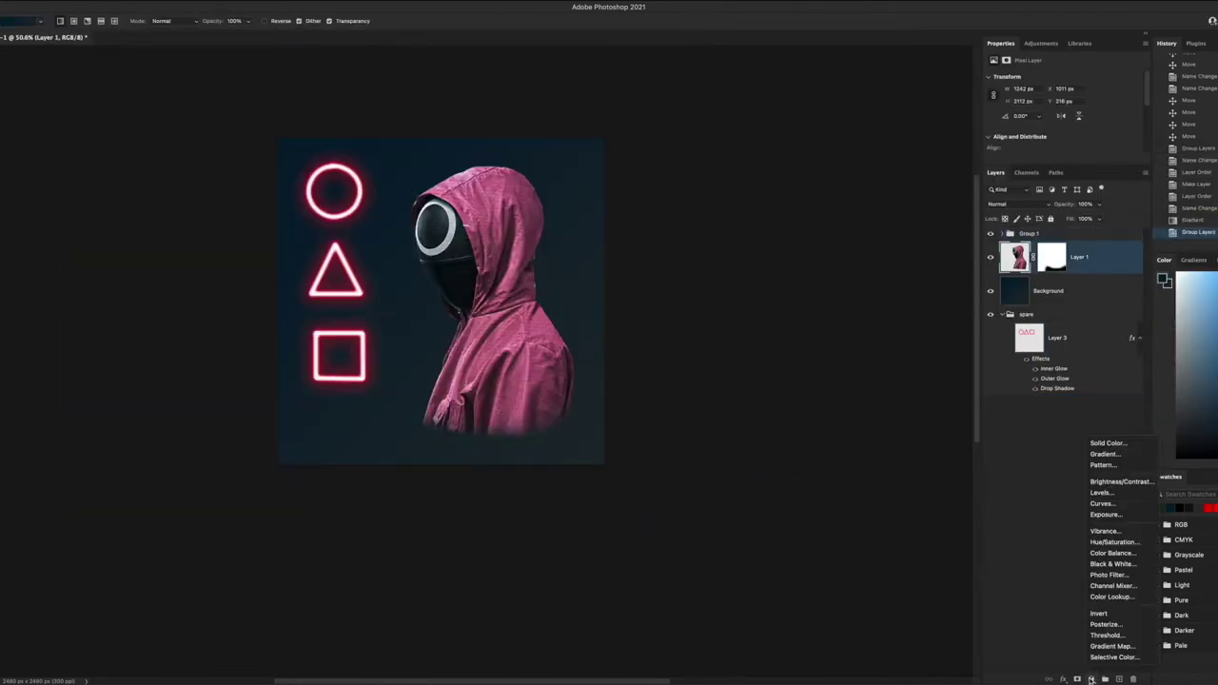
left_click(1108, 504)
left_click_drag(1070, 109, 1097, 126)
key("ctrl+alt+g")
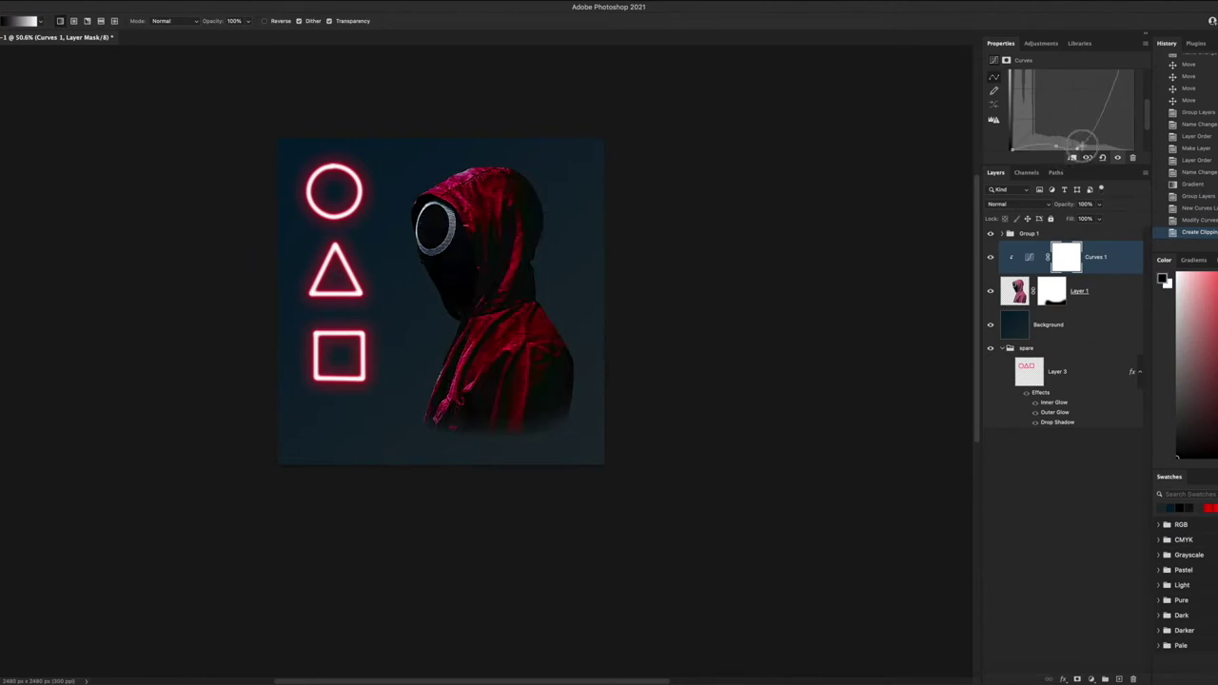
key("Delete")
Add a dark Solid Color fill layer and clip it to the guard
left_click(1092, 678)
left_click(1113, 445)
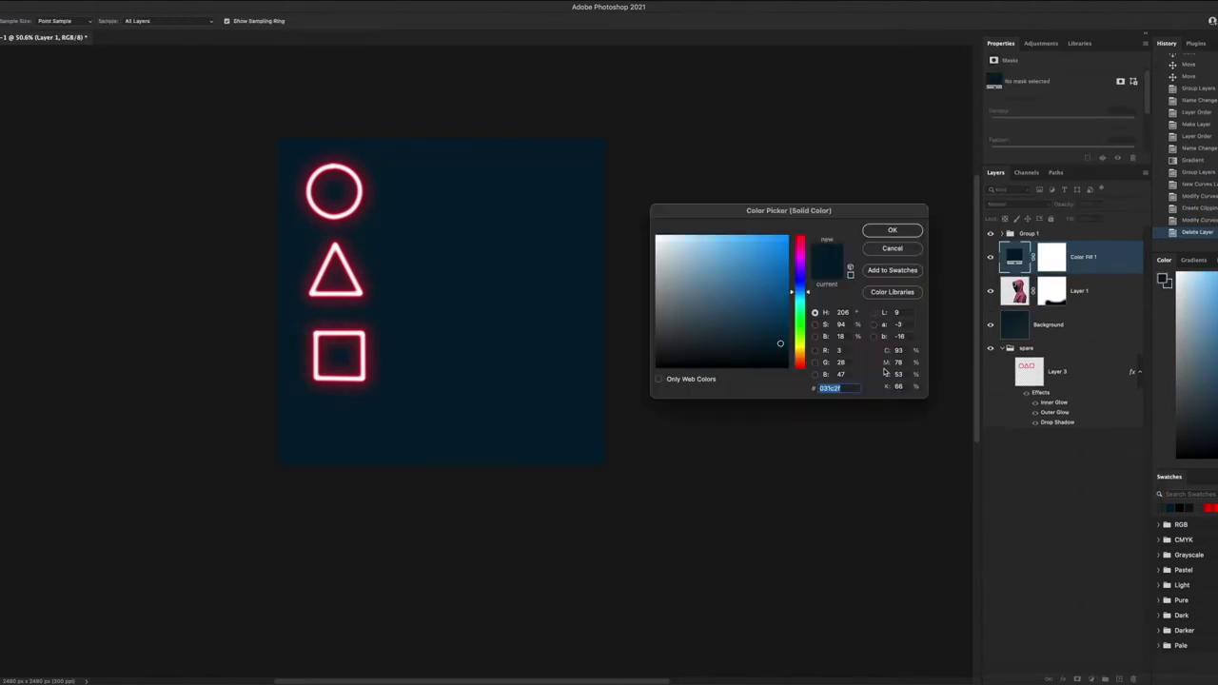
left_click(891, 229)
right_click(1056, 257)
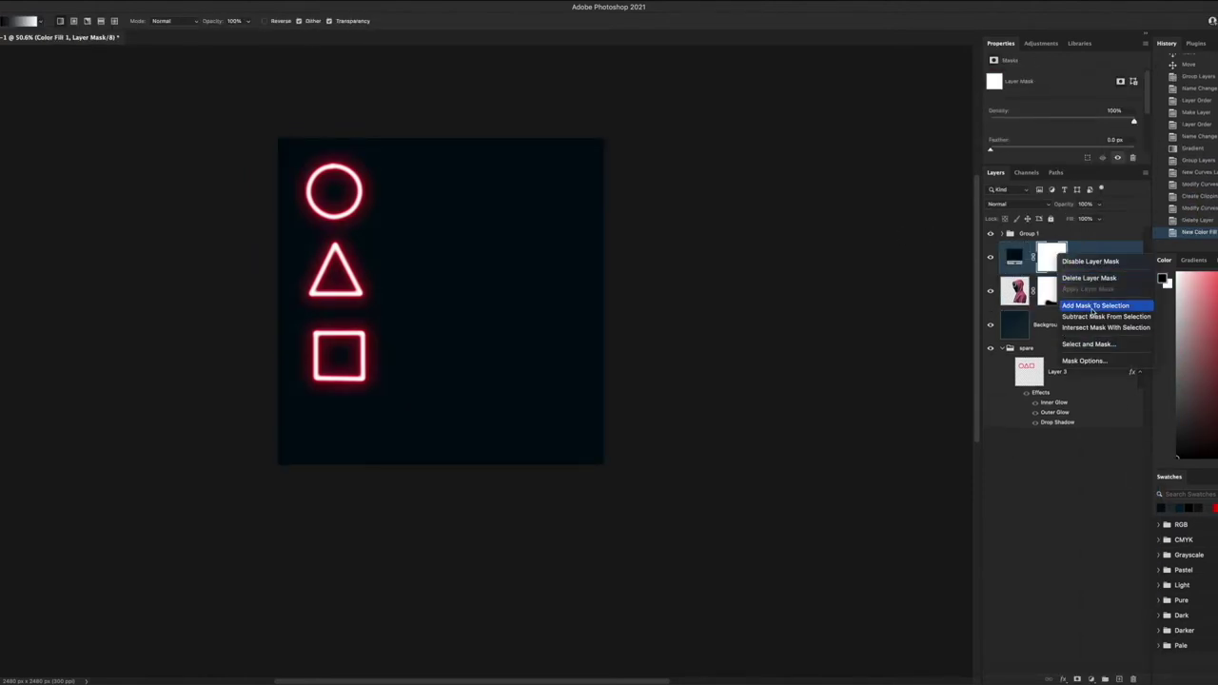
right_click(1099, 257)
left_click(1131, 391)
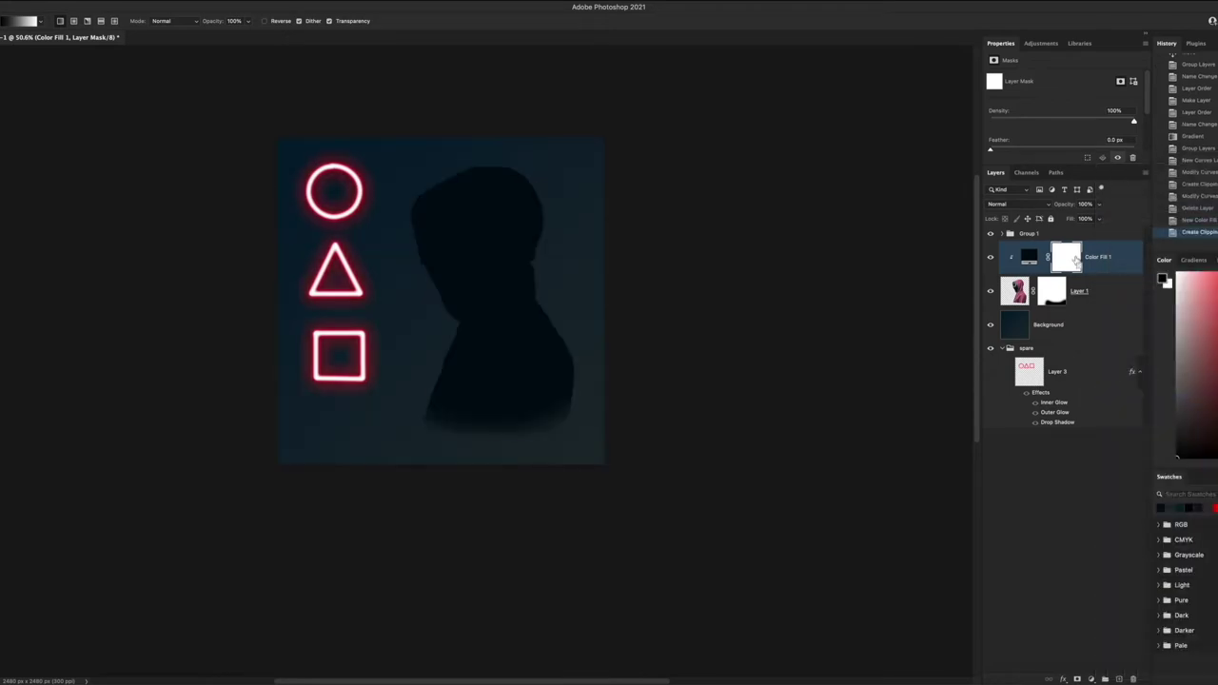
Invert the fill's mask and paint white to reveal the dark fill on the hoodie's edge
key("ctrl+i")
key("b")
scroll(571, 415, "up", 3)
key("x")
left_click_drag(564, 423, 517, 446)
Adjust the fill's blending options and paint the dark shading along the hoodie's bottom edge
double_click(1127, 262)
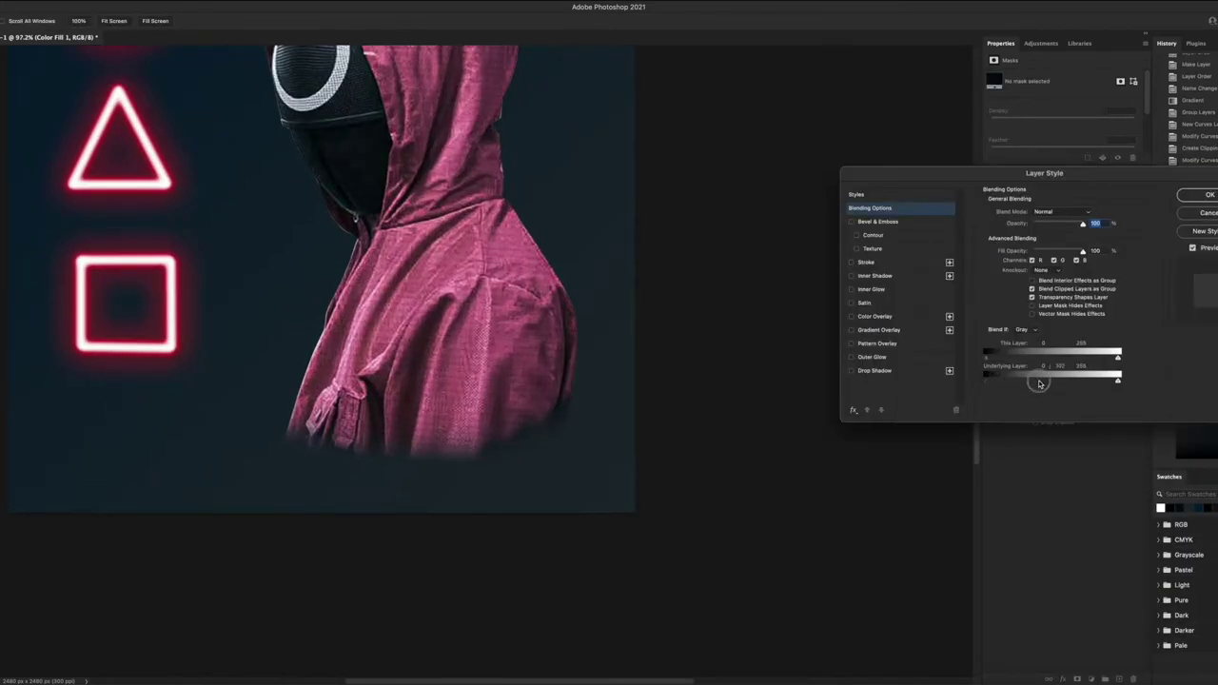
left_click(1207, 192)
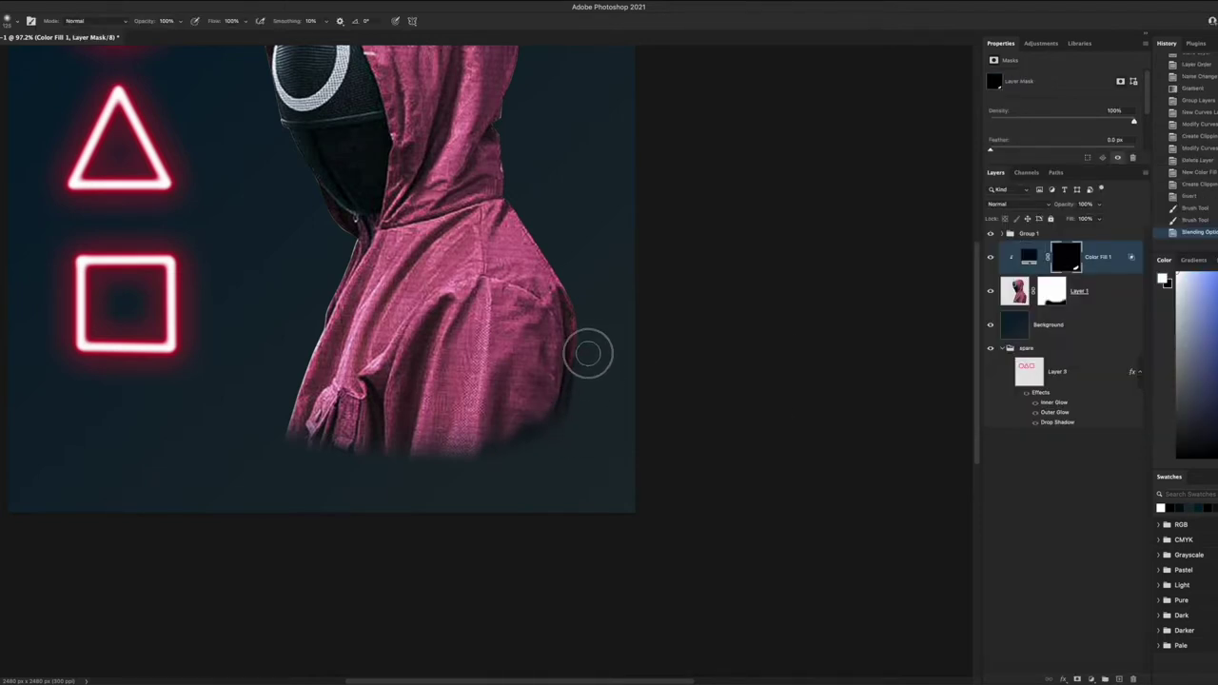
mouse_move(511, 446)
left_mouse_down()
mouse_move(388, 478)
mouse_move(289, 467)
left_mouse_up()
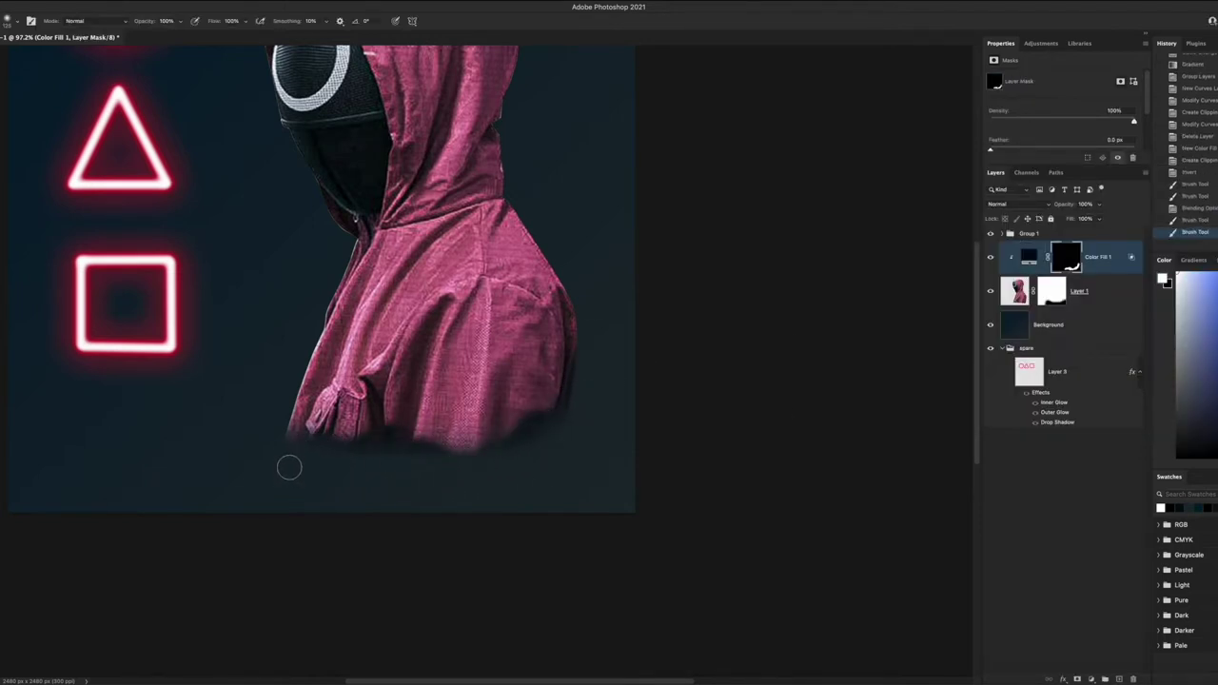
mouse_move(579, 438)
left_mouse_down()
mouse_move(425, 524)
mouse_move(365, 505)
left_mouse_up()
scroll(467, 503, "down", 3)
scroll(467, 503, "down", 2)
mouse_move(455, 548)
left_mouse_down()
mouse_move(462, 479)
mouse_move(505, 422)
mouse_move(492, 391)
mouse_move(488, 453)
left_mouse_up()
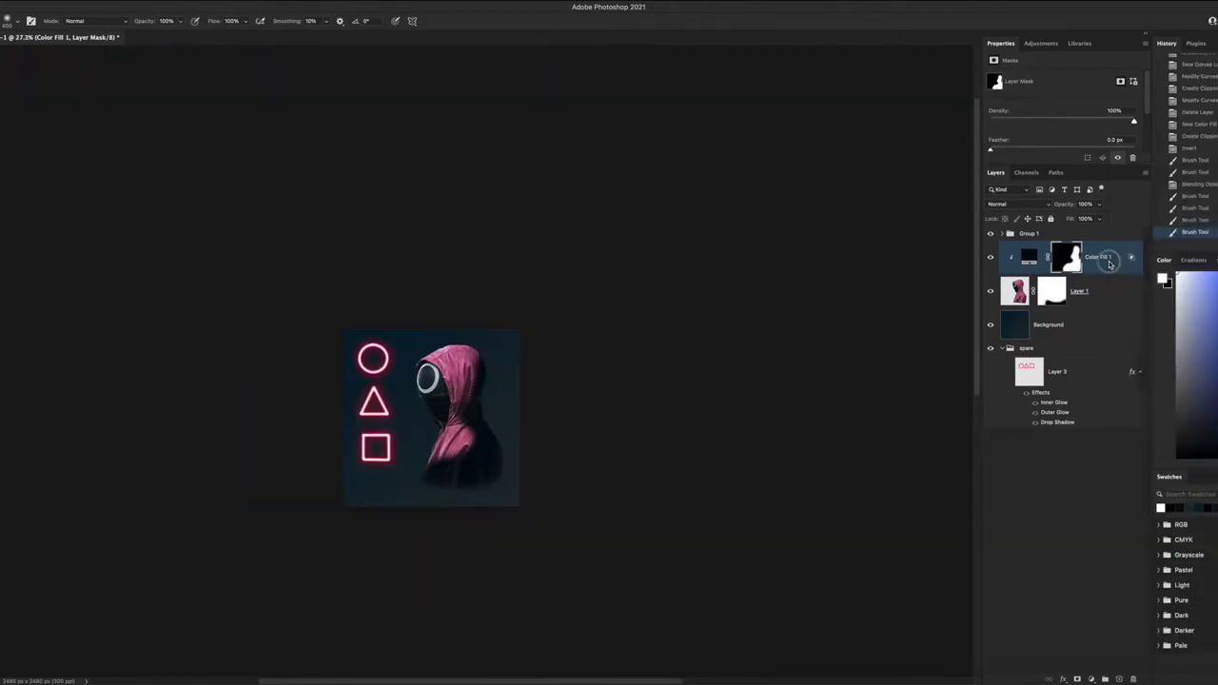
Shade more of the hoodie's lower edge and lower the fill layer's opacity to about 61%
double_click(1113, 257)
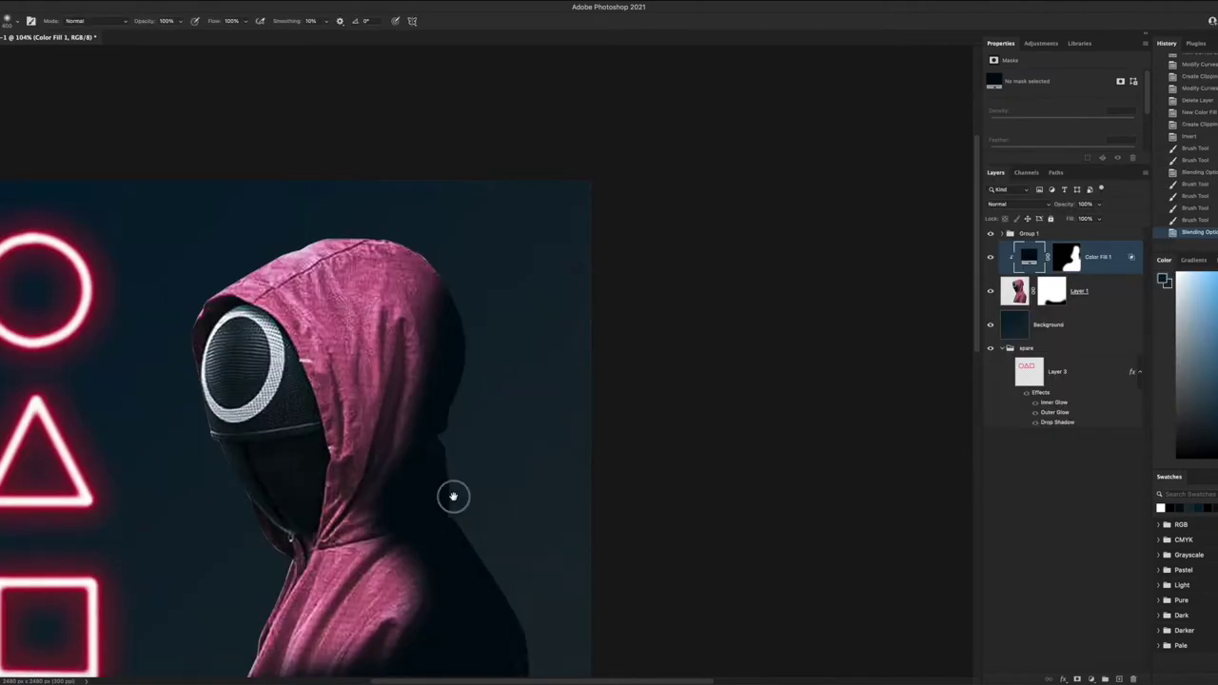
mouse_move(276, 552)
left_mouse_down()
mouse_move(475, 504)
mouse_move(530, 584)
left_mouse_up()
scroll(392, 552, "down", 3)
left_click_drag(392, 551, 413, 564)
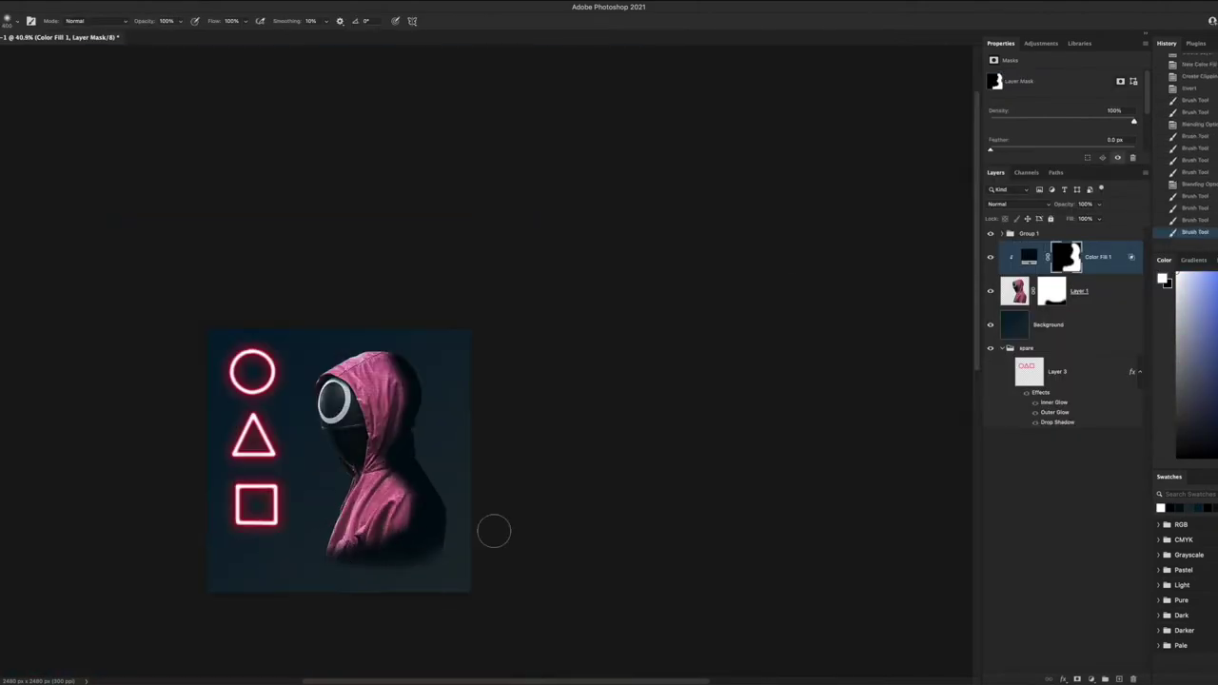
left_click_drag(1097, 220, 1077, 219)
Rasterize the fill layer and apply a Gaussian Blur of about 34 px radius
right_click(1114, 265)
left_click(1073, 343)
left_click(361, 166)
left_click_drag(809, 322, 792, 322)
left_click(874, 181)
scroll(435, 467, "up", 3)
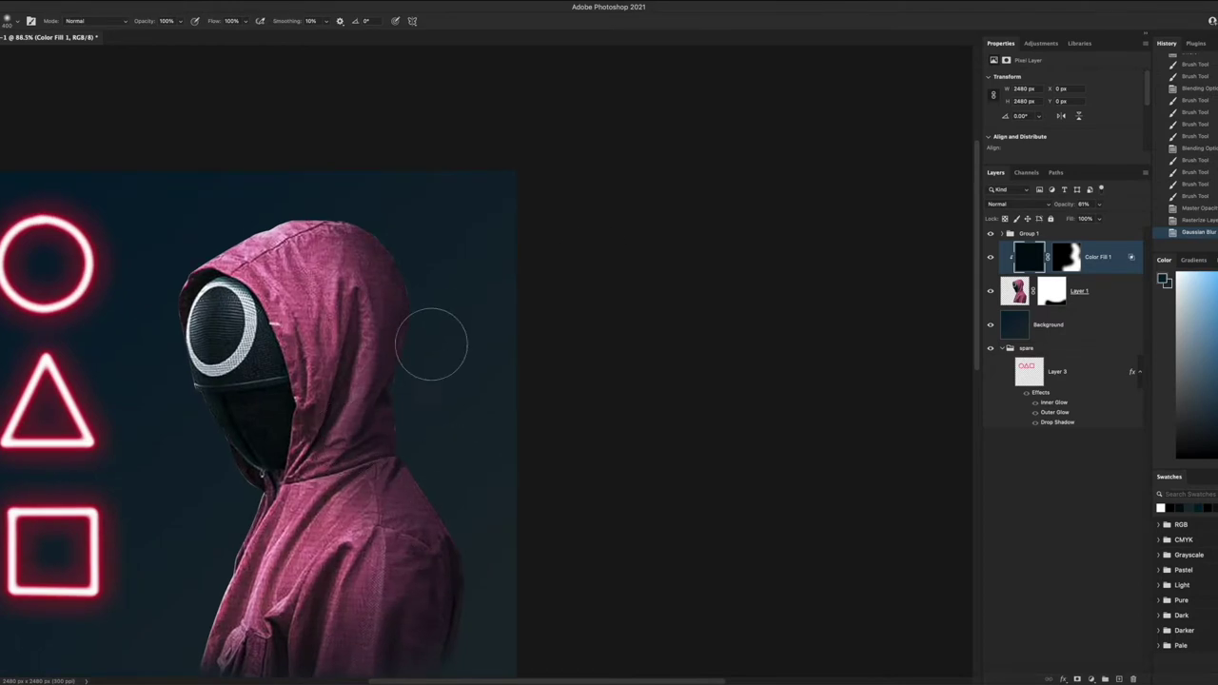
scroll(435, 340, "up", 3)
left_click(1091, 678)
Add an Exposure adjustment clipped to the layer below and drag the exposure negative
left_click(1112, 514)
key("ctrl+alt+g")
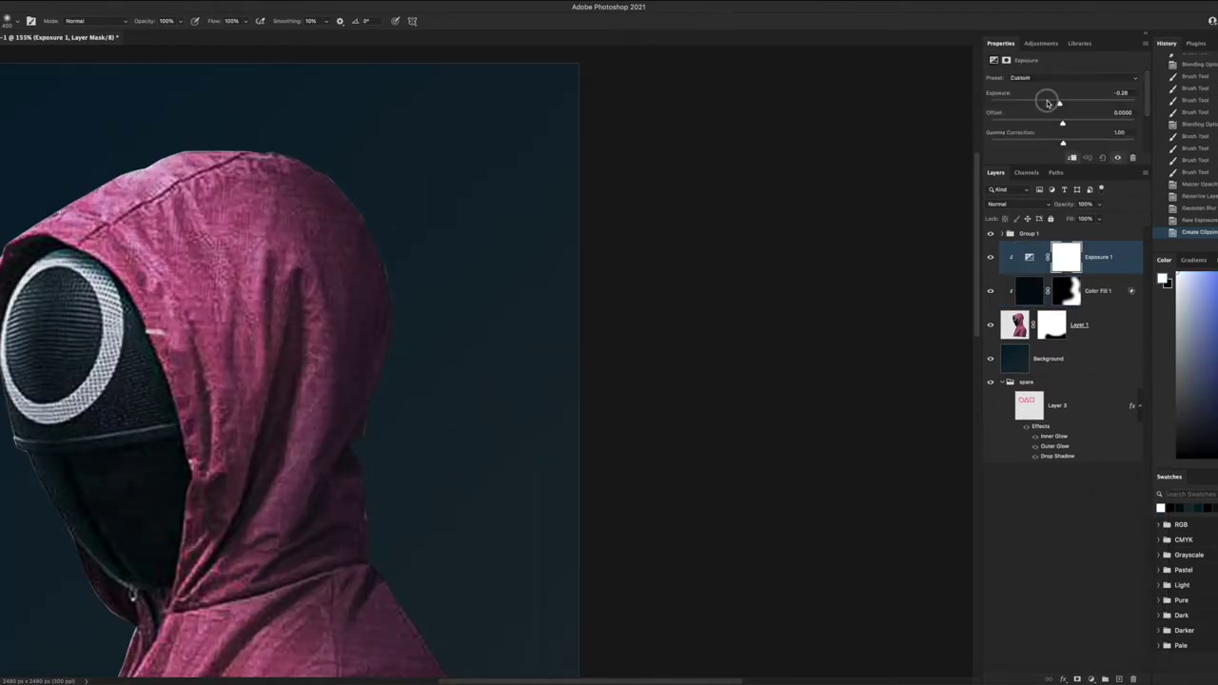
left_click_drag(1056, 102, 1029, 102)
scroll(528, 531, "down", 5)
scroll(529, 531, "up", 2)
Paint black on the Exposure mask over the hooded figure, undoing one stray stroke
key("x")
left_click_drag(385, 470, 407, 514)
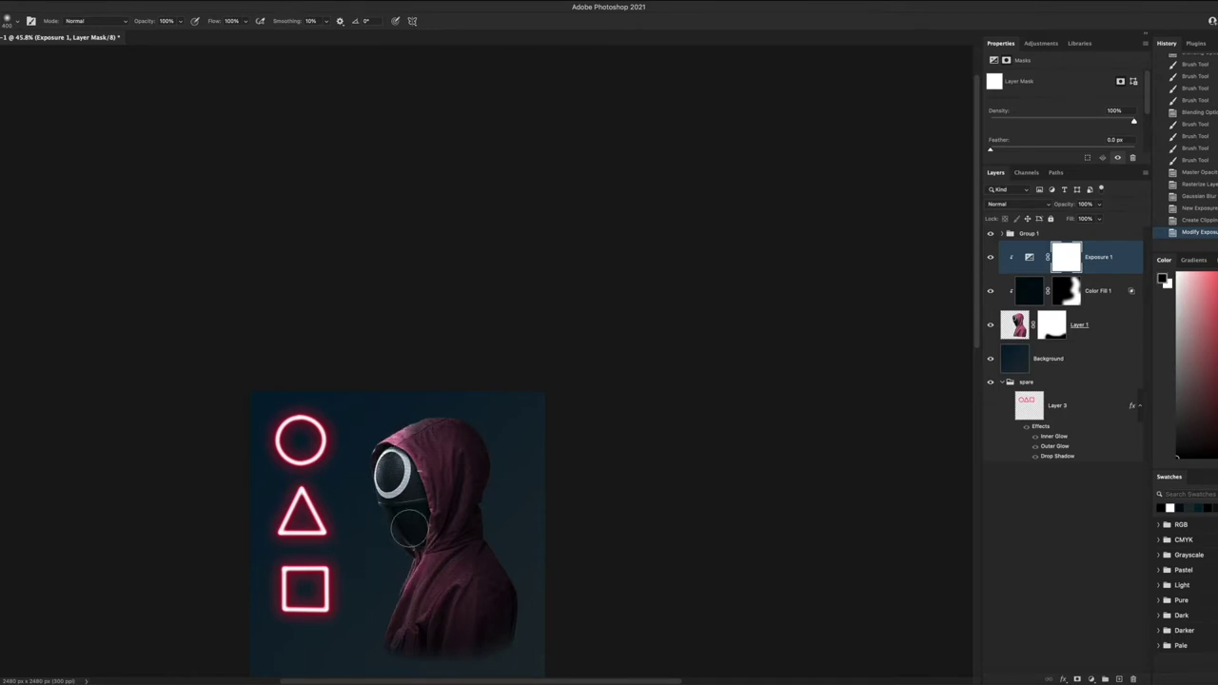
scroll(409, 528, "up", 5)
left_click_drag(489, 394, 353, 504)
scroll(353, 504, "down", 4)
scroll(277, 404, "up", 2)
mouse_move(277, 404)
left_mouse_down()
mouse_move(313, 421)
mouse_move(339, 394)
left_mouse_up()
key("ctrl+z")
Refine the Exposure mask along the hood to leave a rim highlight on the profile
key("c")
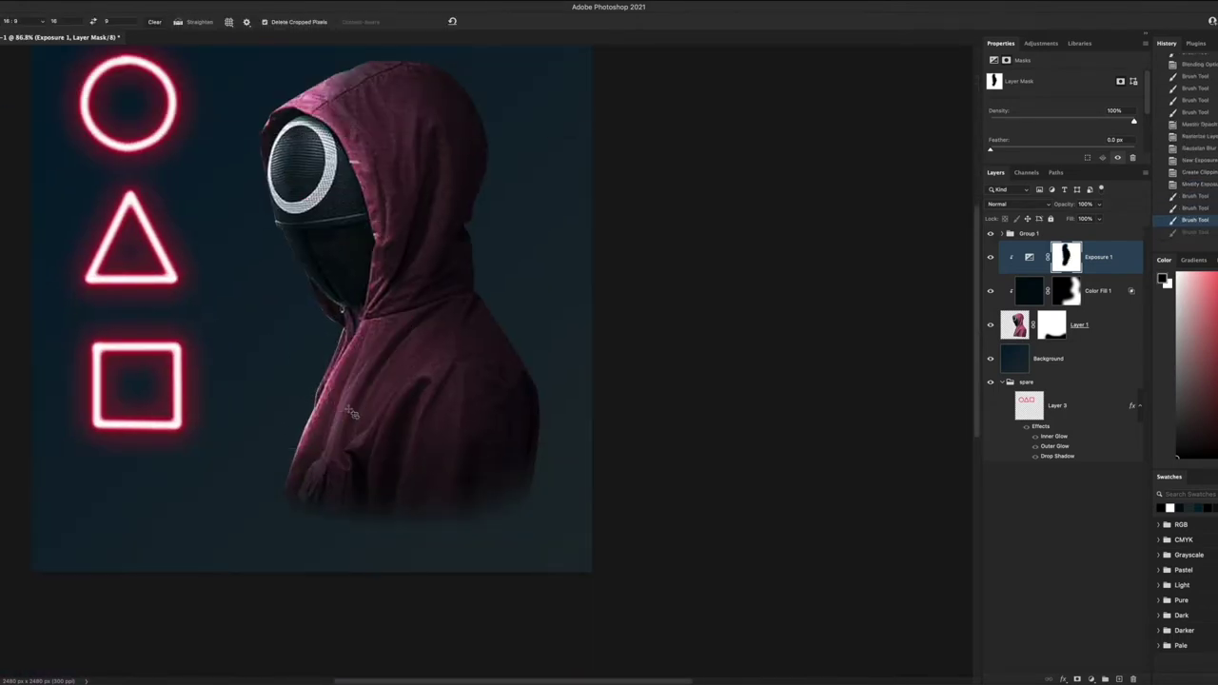
key("b")
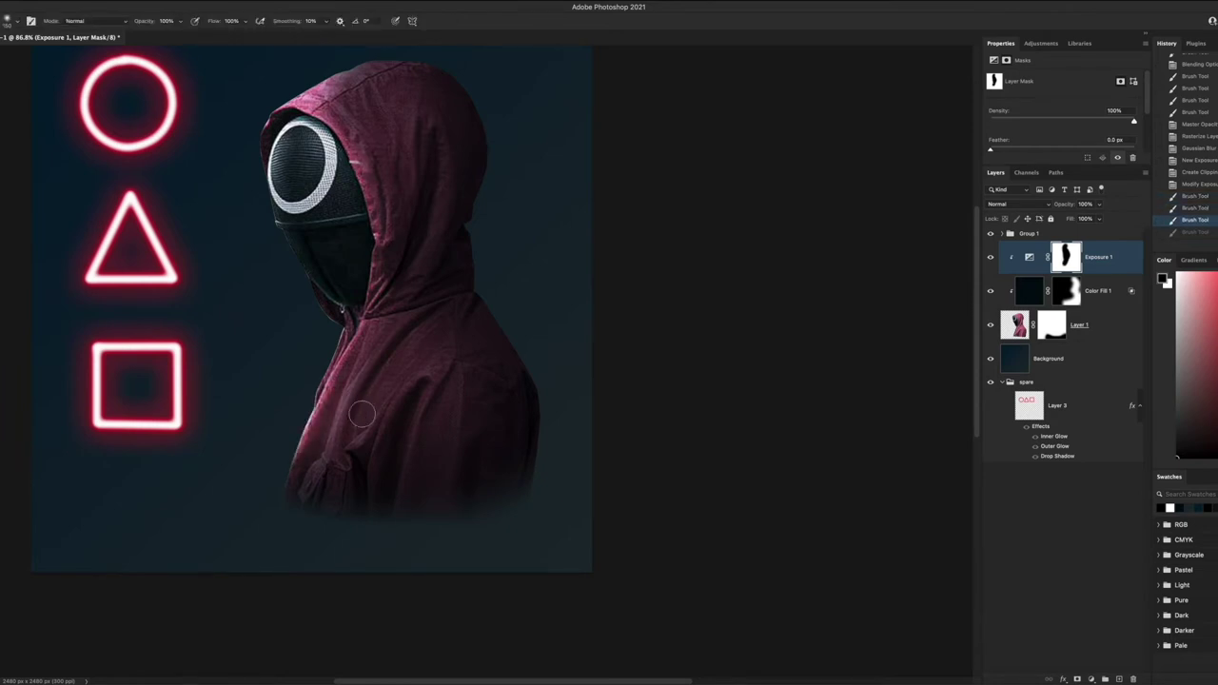
mouse_move(361, 414)
left_mouse_down()
mouse_move(378, 310)
mouse_move(335, 413)
mouse_move(389, 348)
left_mouse_up()
key("x")
scroll(389, 349, "up", 3)
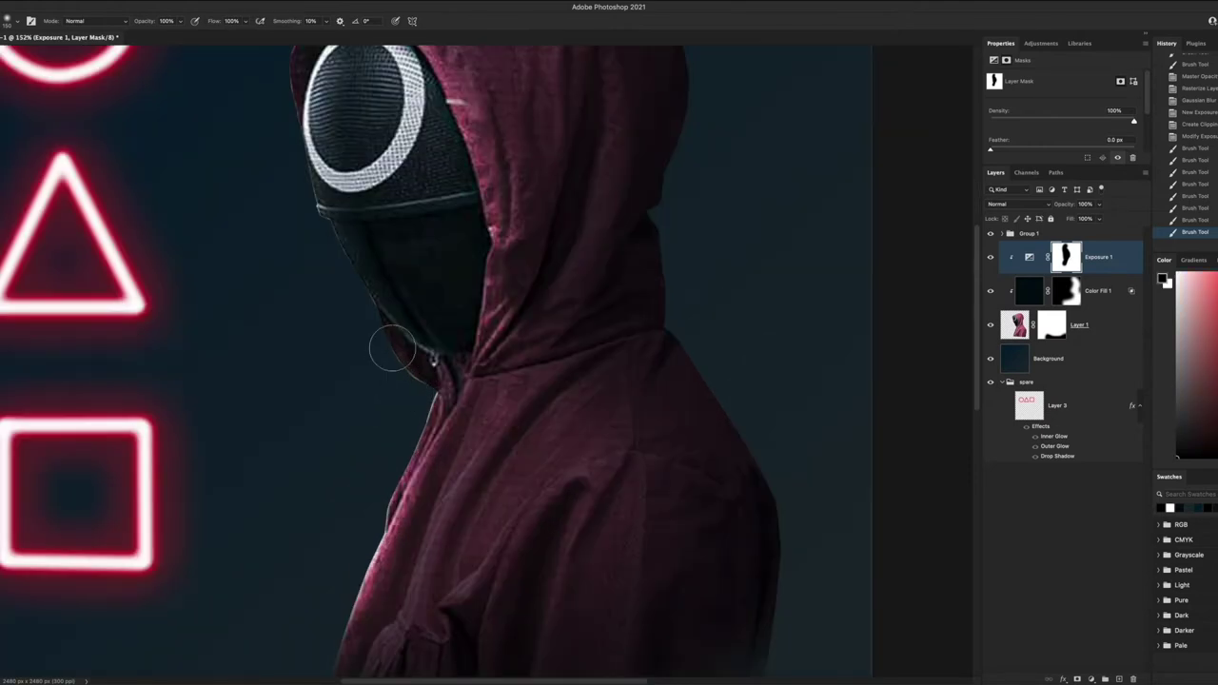
scroll(464, 302, "down", 10)
scroll(463, 303, "up", 10)
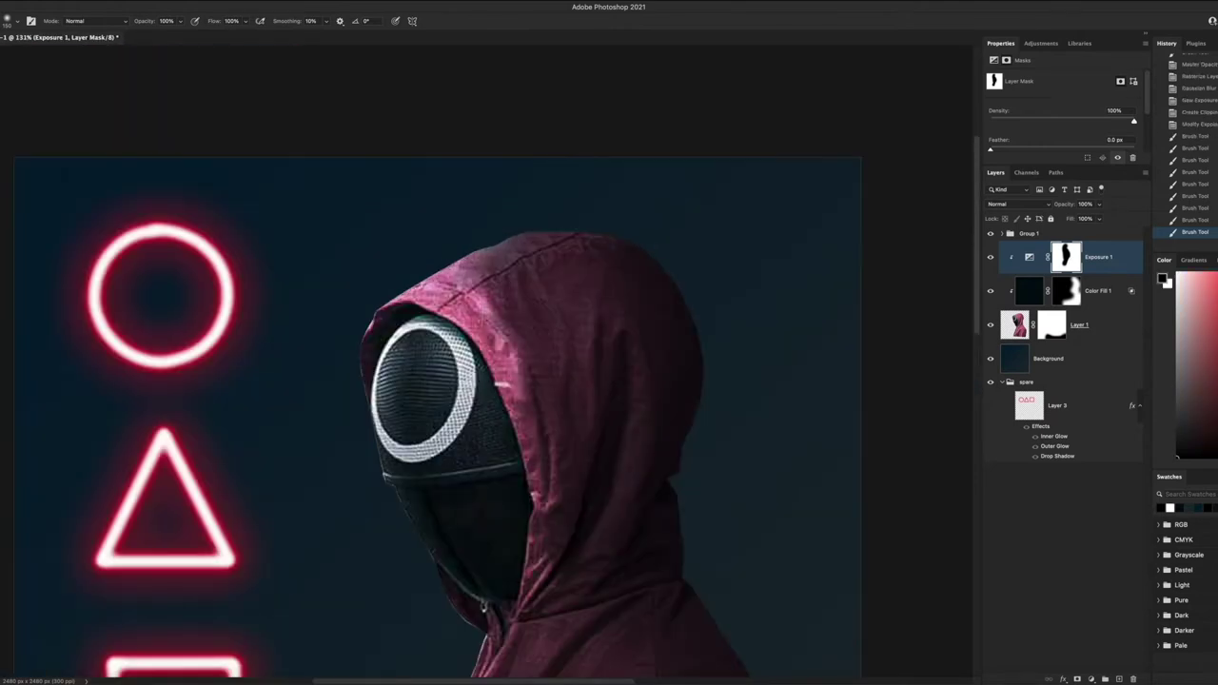
scroll(370, 541, "up", 5)
scroll(379, 453, "up", 2)
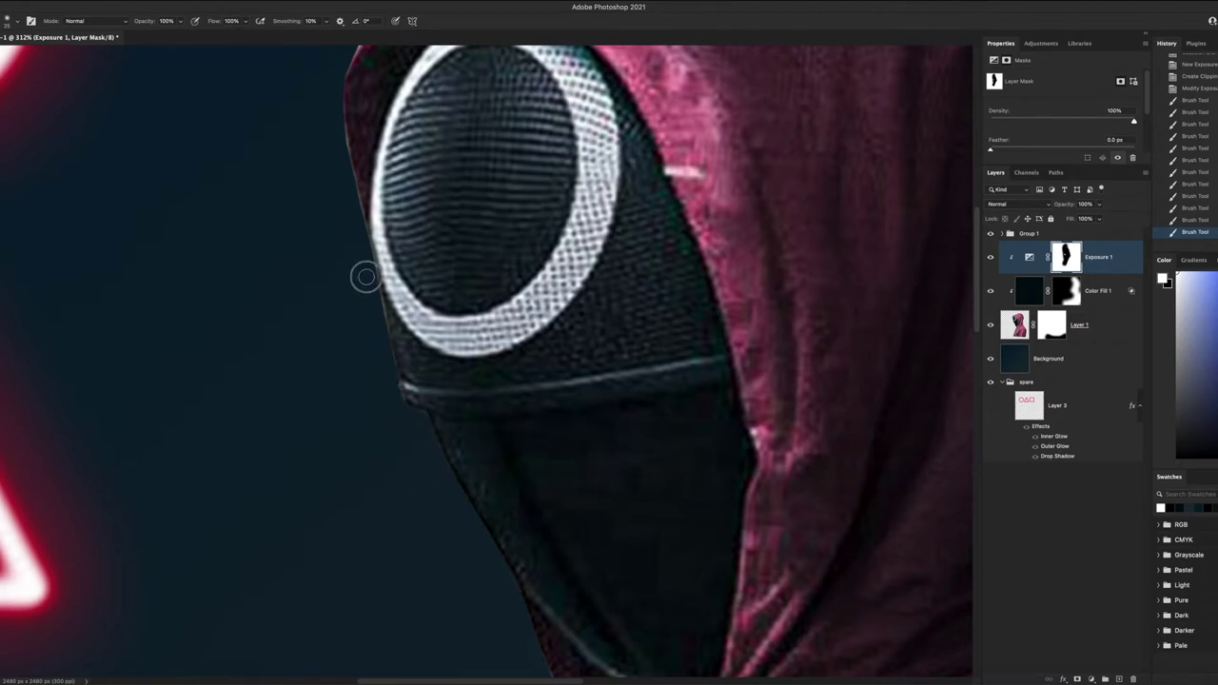
scroll(382, 343, "down", 2)
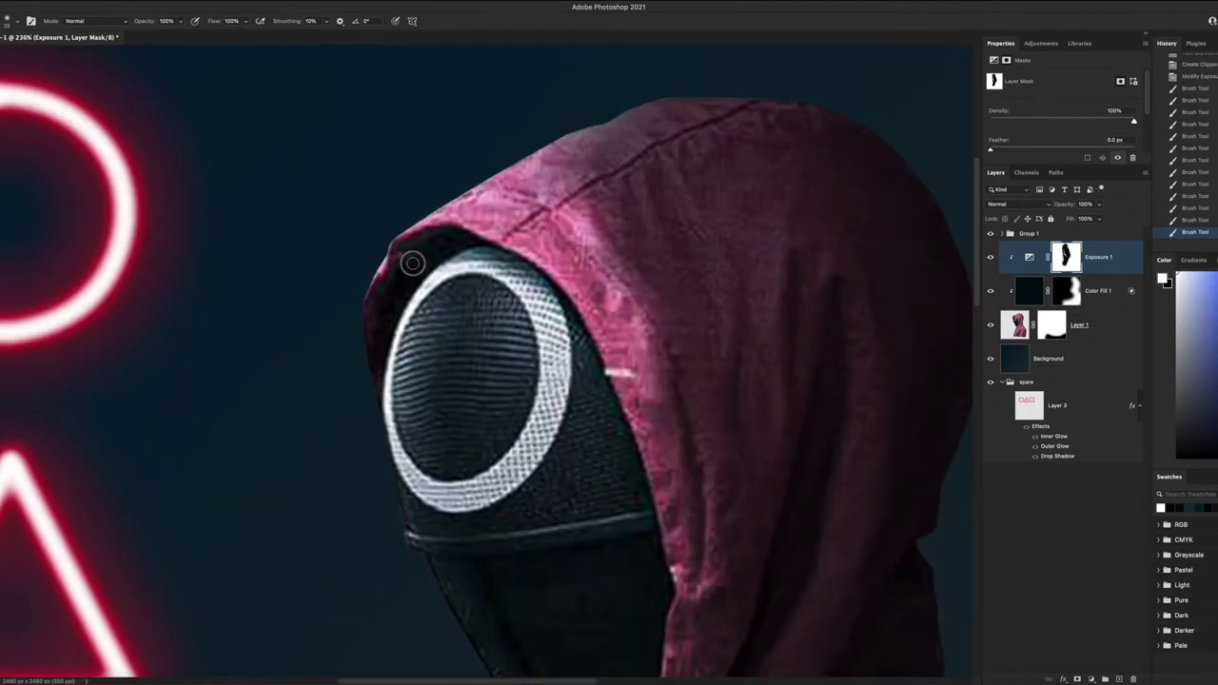
scroll(403, 267, "down", 2)
scroll(476, 535, "down", 3)
scroll(476, 476, "up", 4)
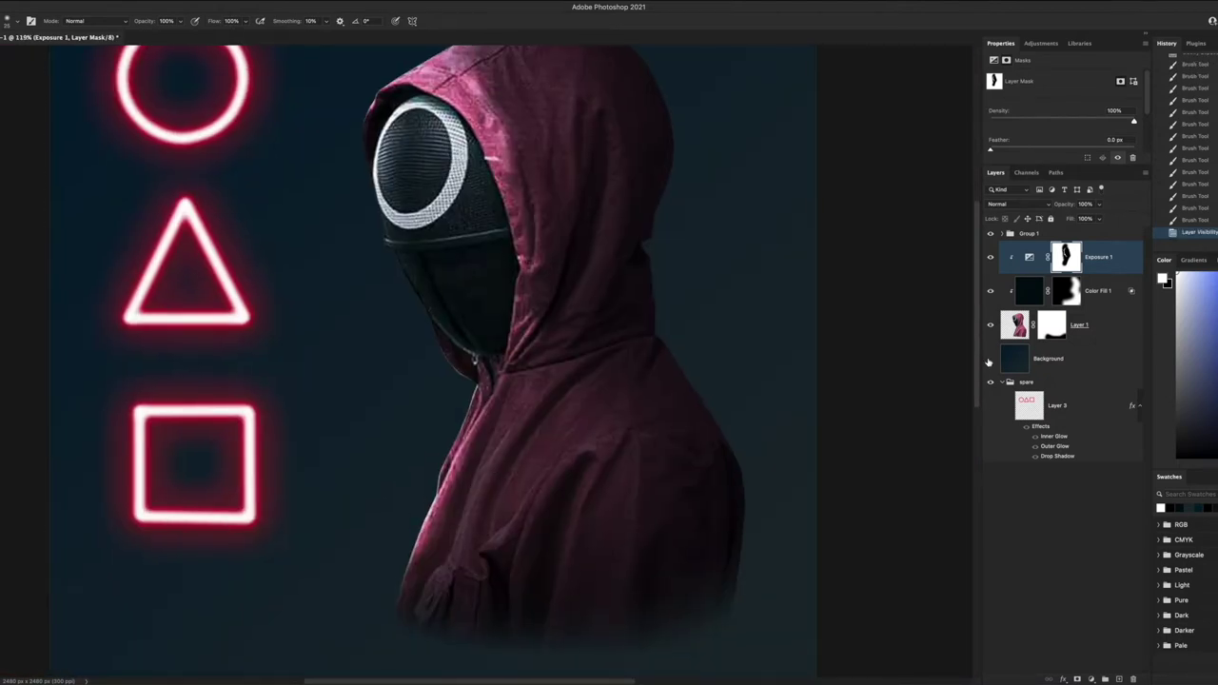
Select the Background layer and fill it with a darker colour using the Paint Bucket
double_click(989, 358)
left_click(1024, 363)
scroll(200, 342, "down", 5)
double_click(1014, 358)
left_click(892, 230)
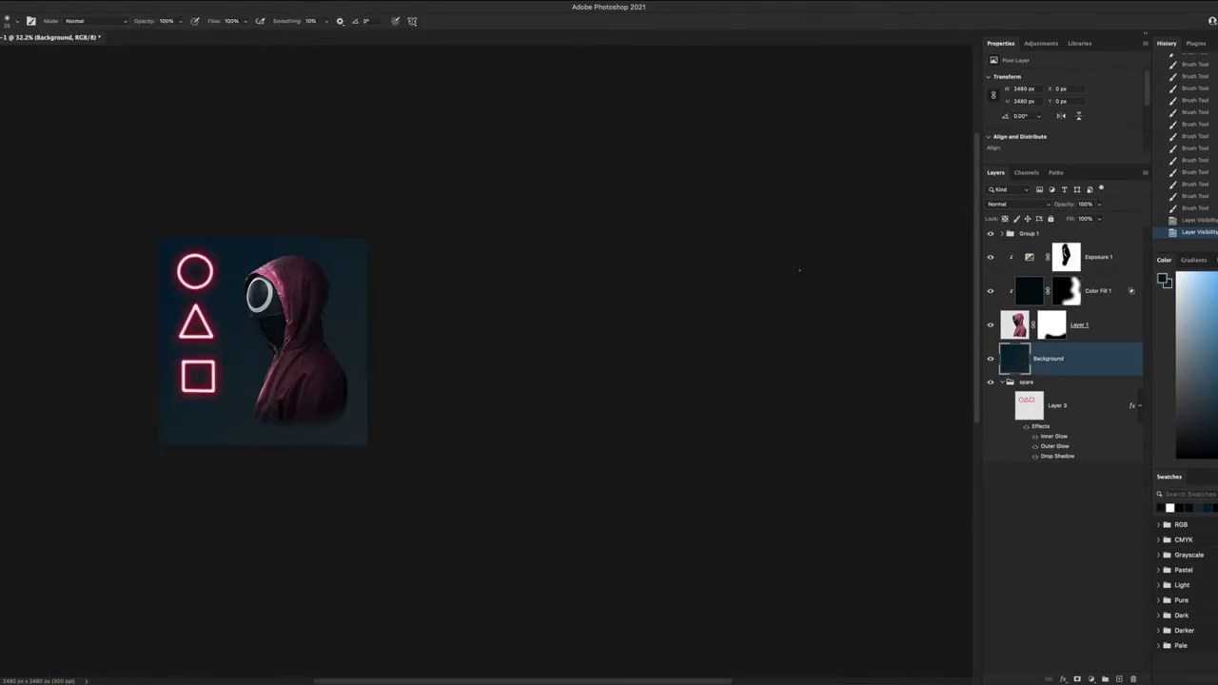
key("g")
left_click(19, 221)
Pick a near-black foreground colour and refill the Background with it
left_click(285, 419)
scroll(231, 386, "up", 3)
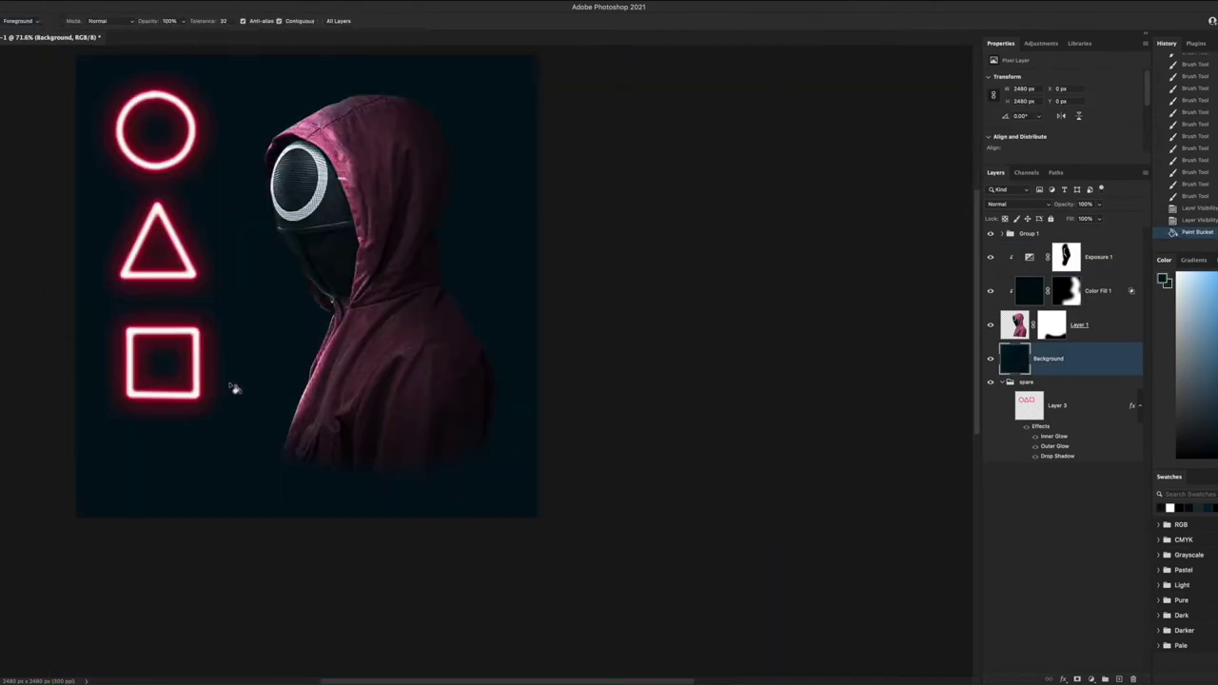
left_click(1162, 279)
key("Return")
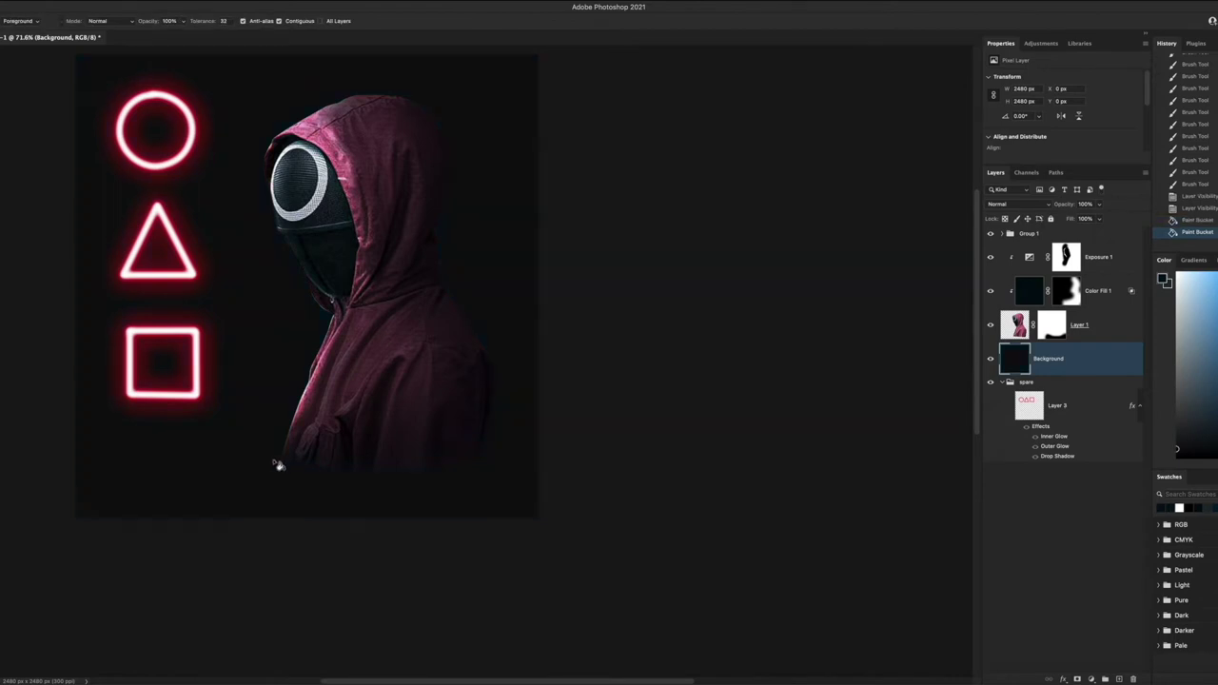
left_click(277, 465)
scroll(277, 466, "down", 3)
scroll(186, 351, "up", 3)
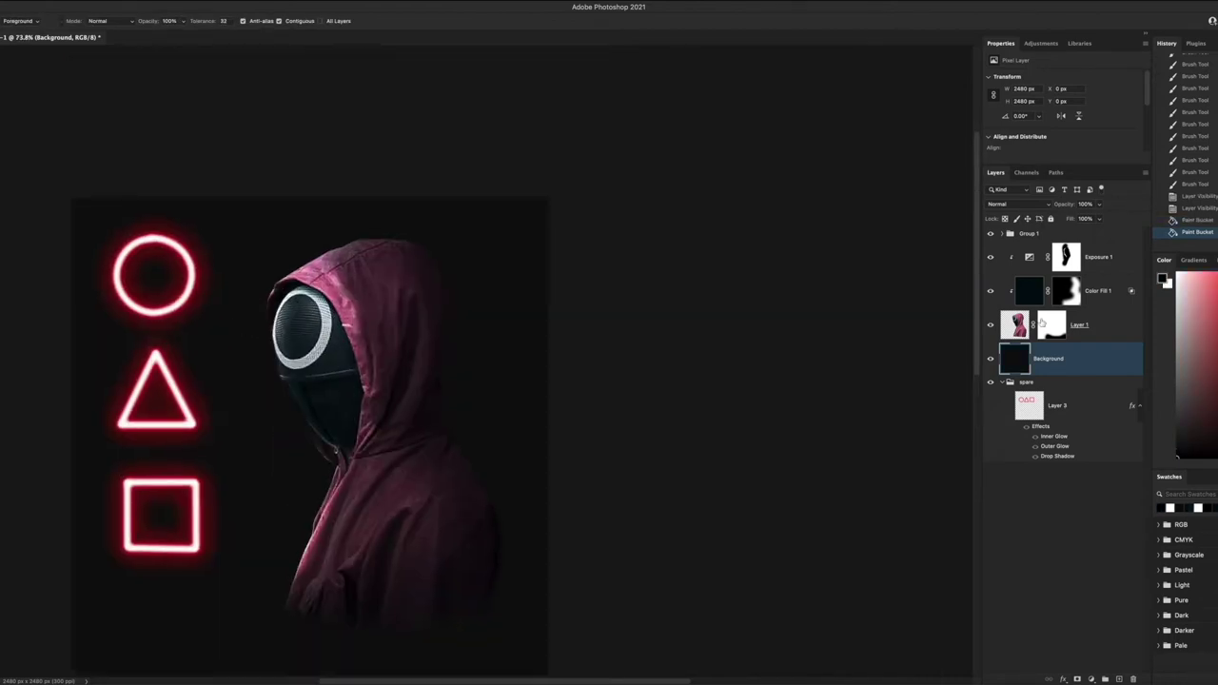
Add a Hue/Saturation adjustment layer above the guard photo layer
left_click(1094, 329)
left_click(1090, 679)
left_click(1104, 547)
scroll(1056, 104, "down", 2)
Colorize Hue/Saturation at Saturation 100, Lightness +23, with Blend If set on Underlying Layer
left_click(1041, 137)
left_click_drag(1025, 103, 1133, 103)
left_click_drag(1062, 122, 1079, 124)
double_click(1100, 366)
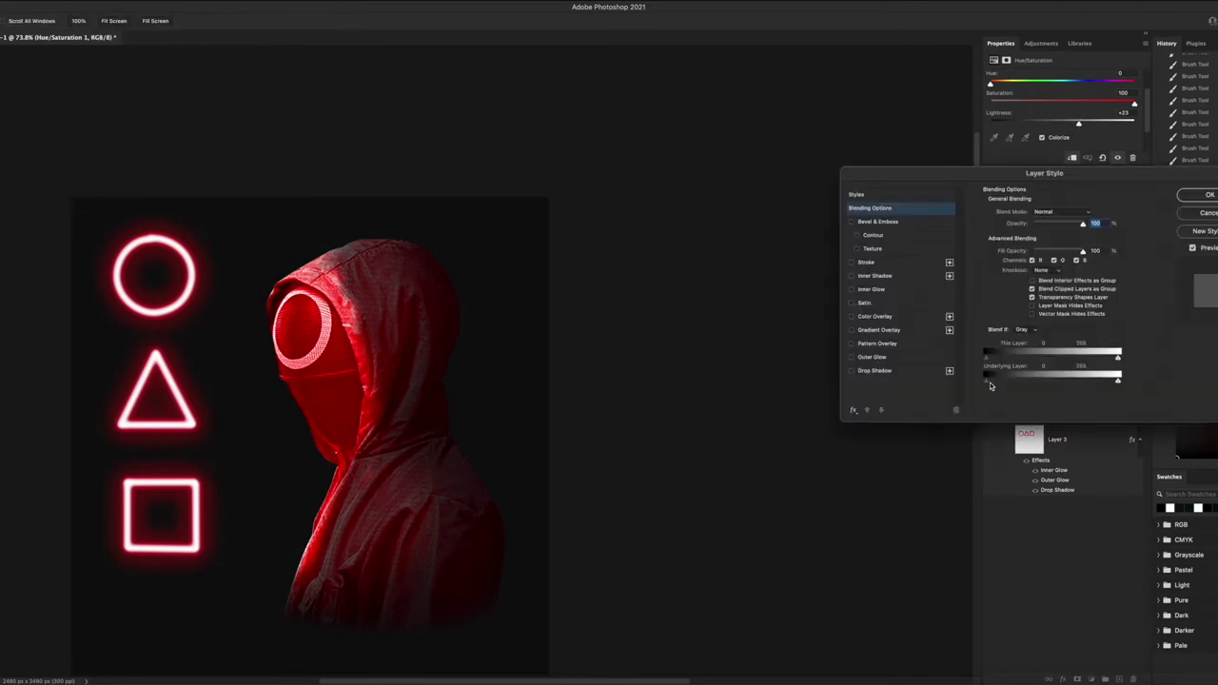
left_click_drag(991, 383, 1001, 385)
key("Return")
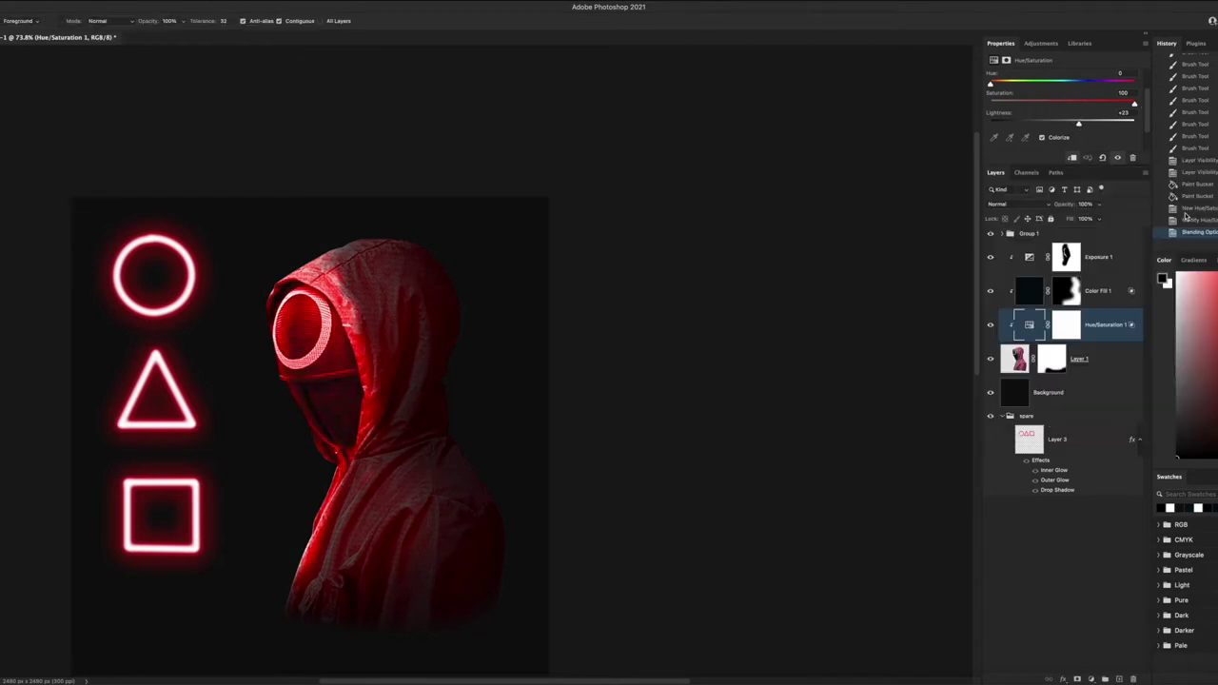
Invert the Hue/Saturation mask and paint red back along the mask's lower edge and trim
left_click(1065, 325)
key("ctrl+i")
scroll(318, 343, "up", 5)
key("b")
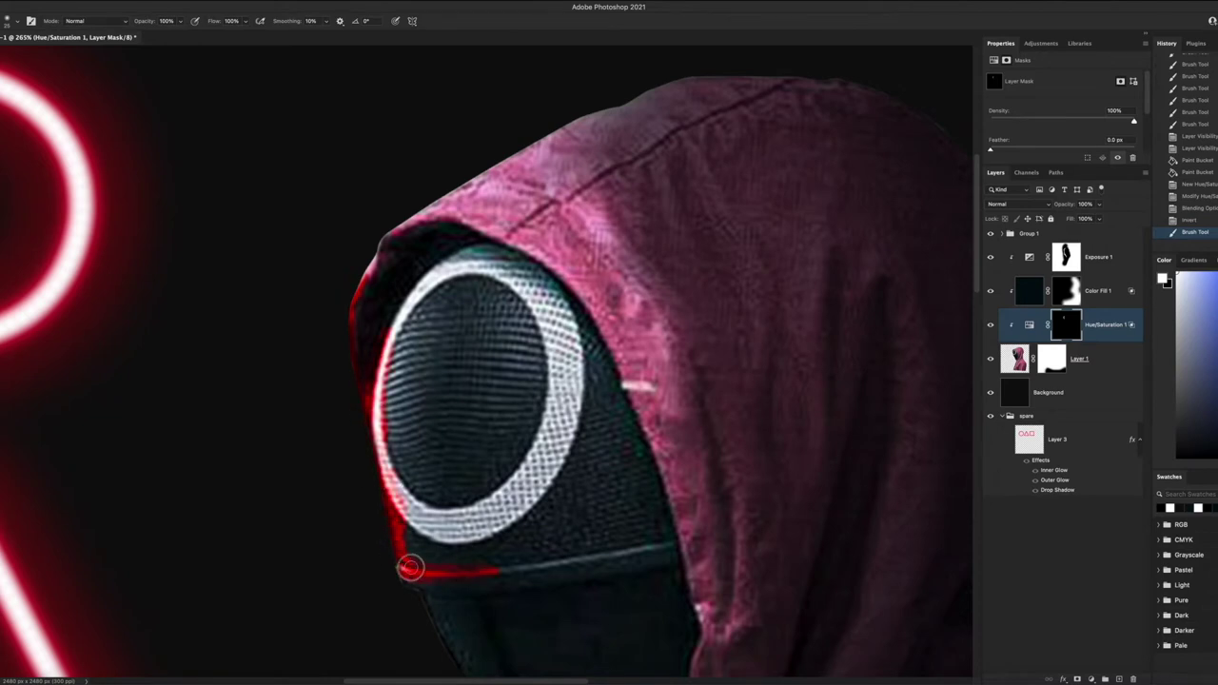
left_click_drag(371, 356, 380, 378)
scroll(380, 379, "down", 5)
scroll(392, 415, "up", 5)
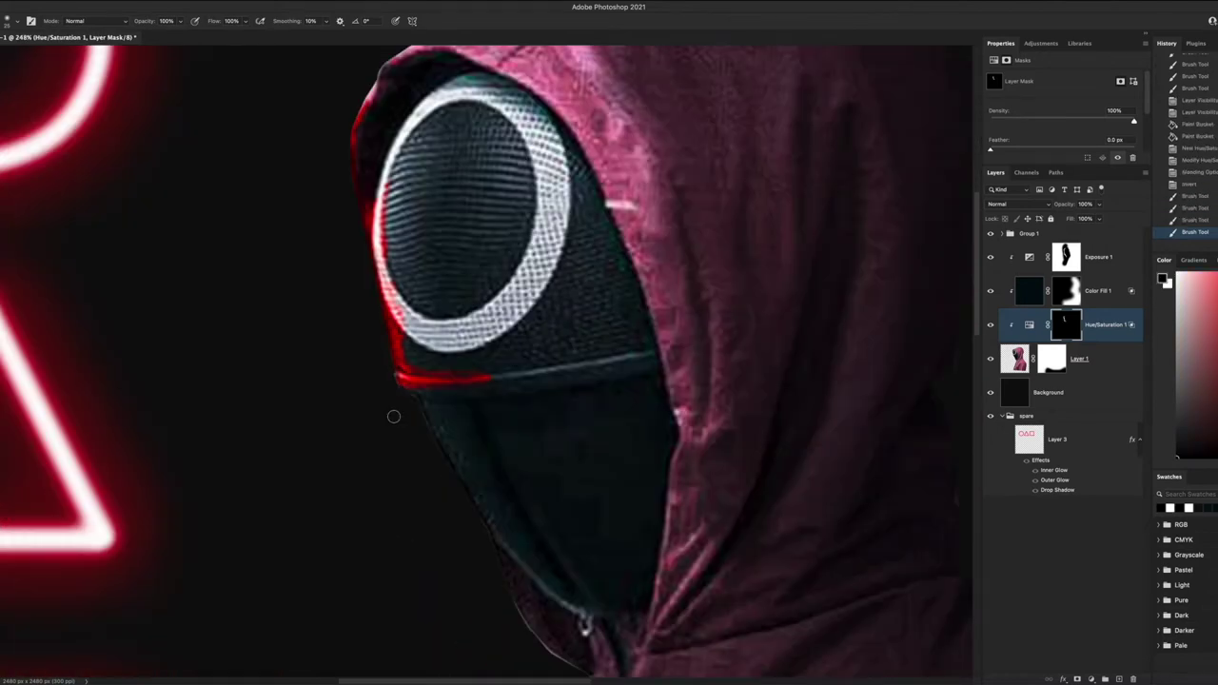
scroll(416, 402, "up", 3)
left_click_drag(619, 338, 410, 337)
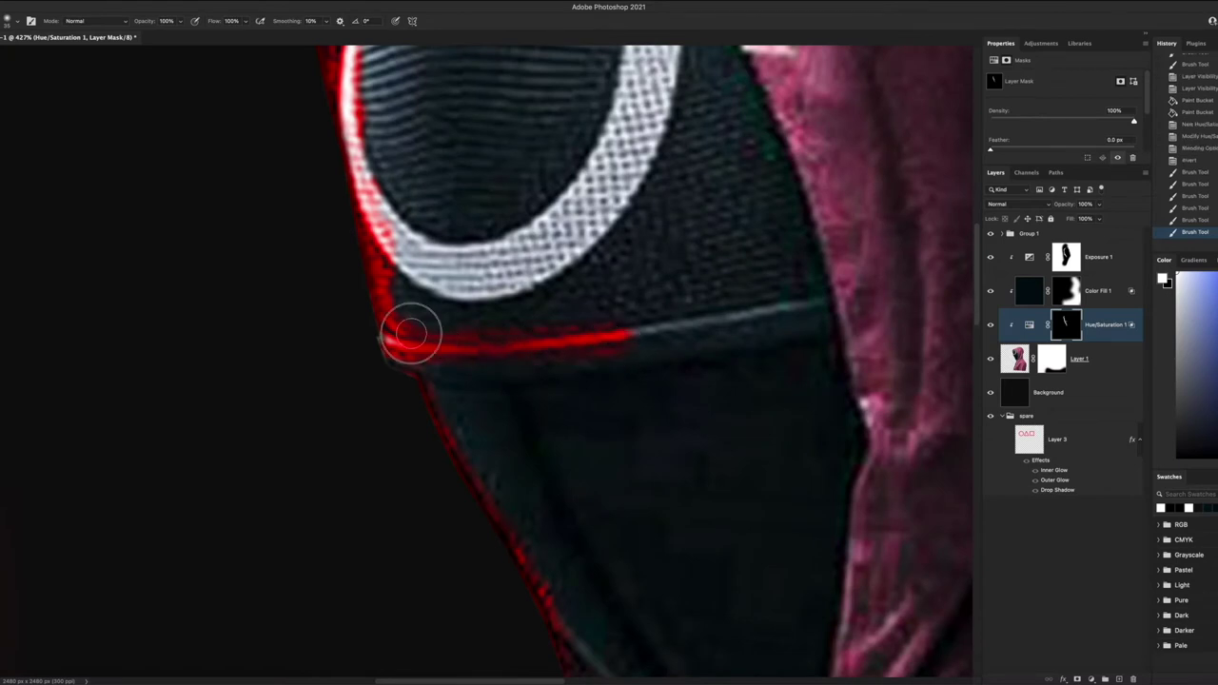
scroll(383, 338, "down", 5)
scroll(384, 339, "up", 10)
mouse_move(376, 128)
left_mouse_down()
mouse_move(418, 590)
mouse_move(556, 636)
left_mouse_up()
Paint red inside the eye ring and along the ring's upper edge
scroll(361, 112, "down", 8)
scroll(386, 286, "up", 2)
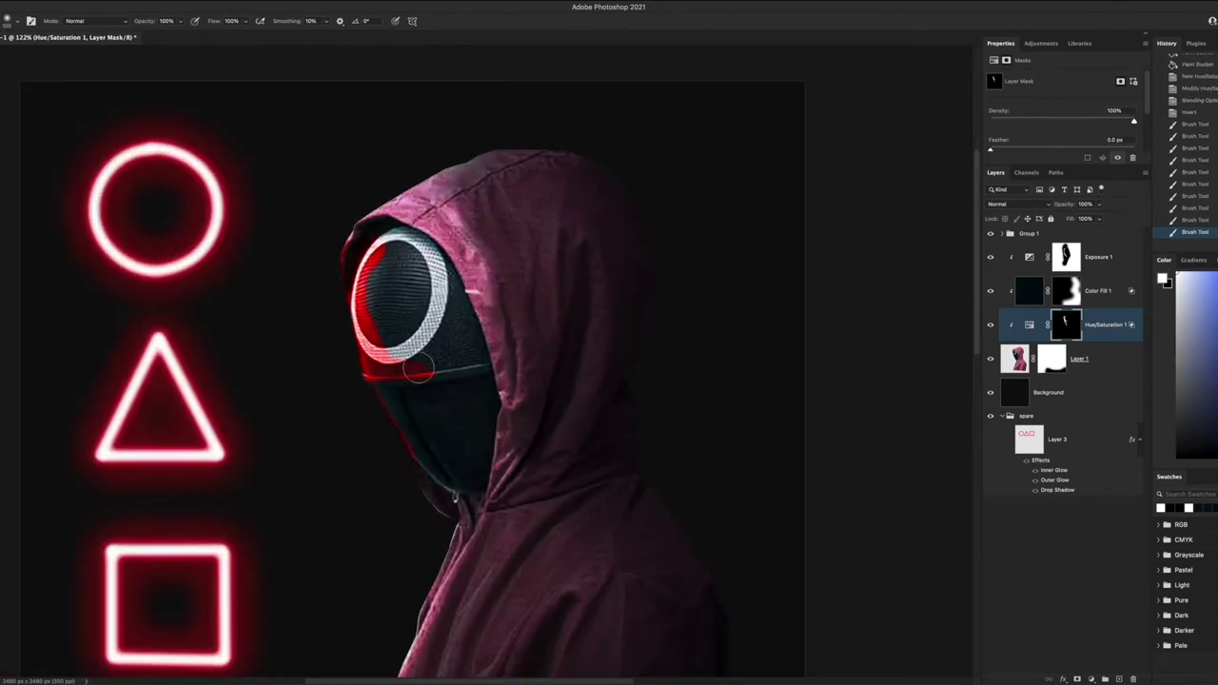
scroll(457, 540, "up", 4)
scroll(489, 185, "up", 5)
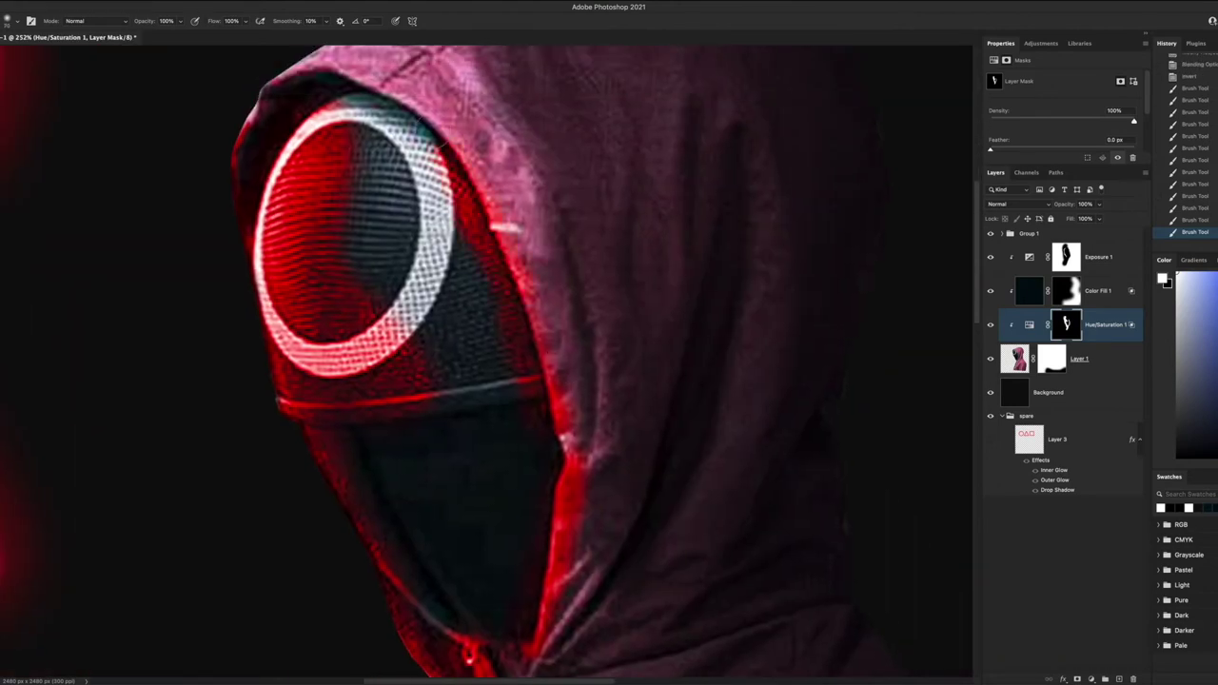
left_click_drag(379, 133, 456, 286)
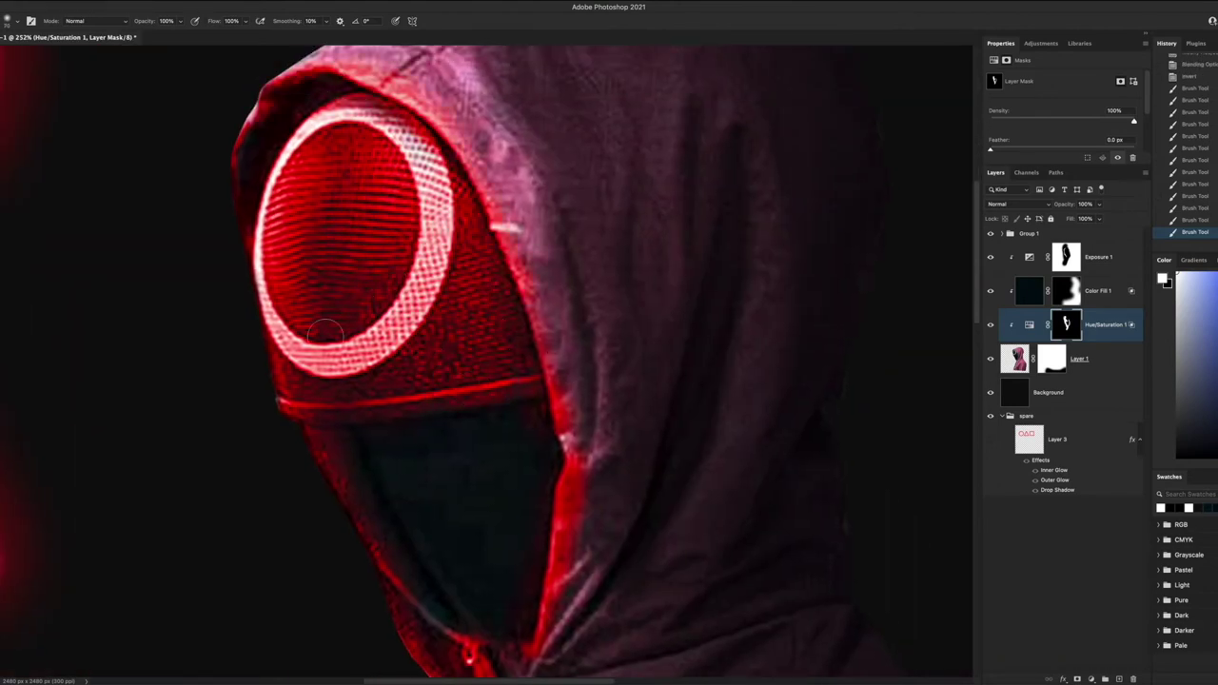
scroll(334, 238, "down", 5)
scroll(412, 488, "up", 6)
scroll(330, 466, "right", 4)
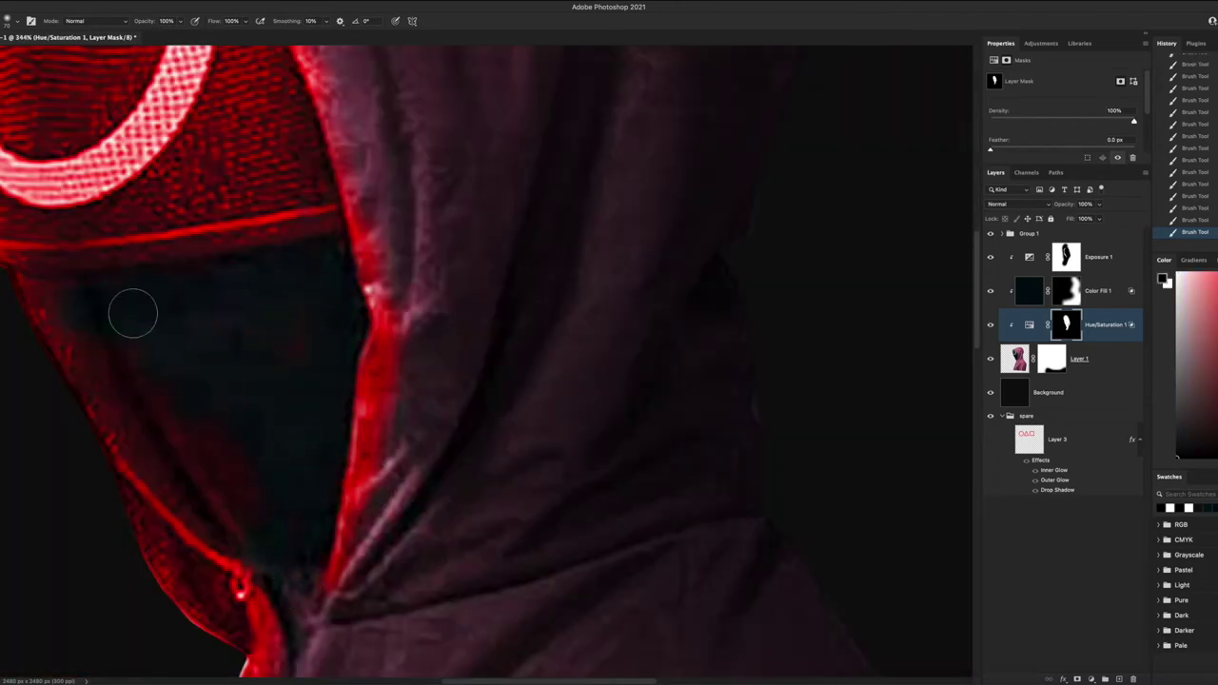
scroll(121, 388, "up", 6)
scroll(244, 231, "down", 2)
mouse_move(244, 231)
left_mouse_down()
mouse_move(390, 305)
mouse_move(468, 427)
left_mouse_up()
Enlarge the brush and tone down the red inside the eye ring
right_click(434, 582)
key("Return")
mouse_move(475, 543)
left_mouse_down()
mouse_move(434, 435)
mouse_move(418, 551)
left_mouse_up()
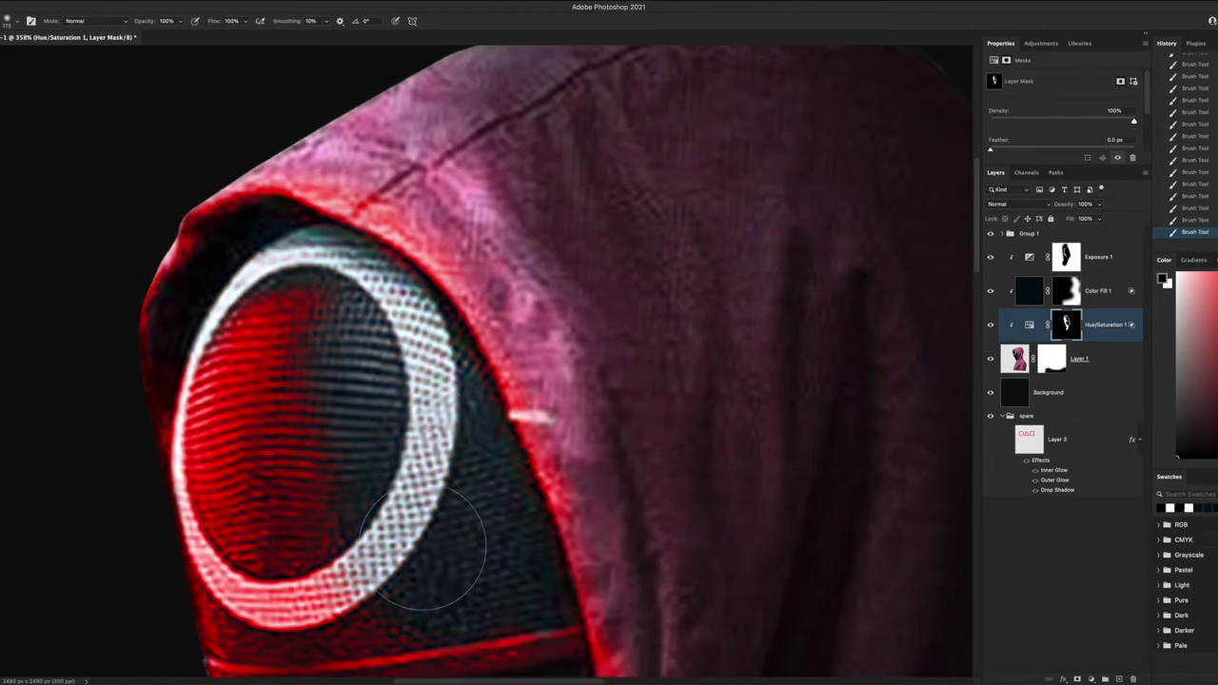
scroll(418, 552, "down", 5)
scroll(340, 258, "up", 5)
scroll(383, 502, "down", 6)
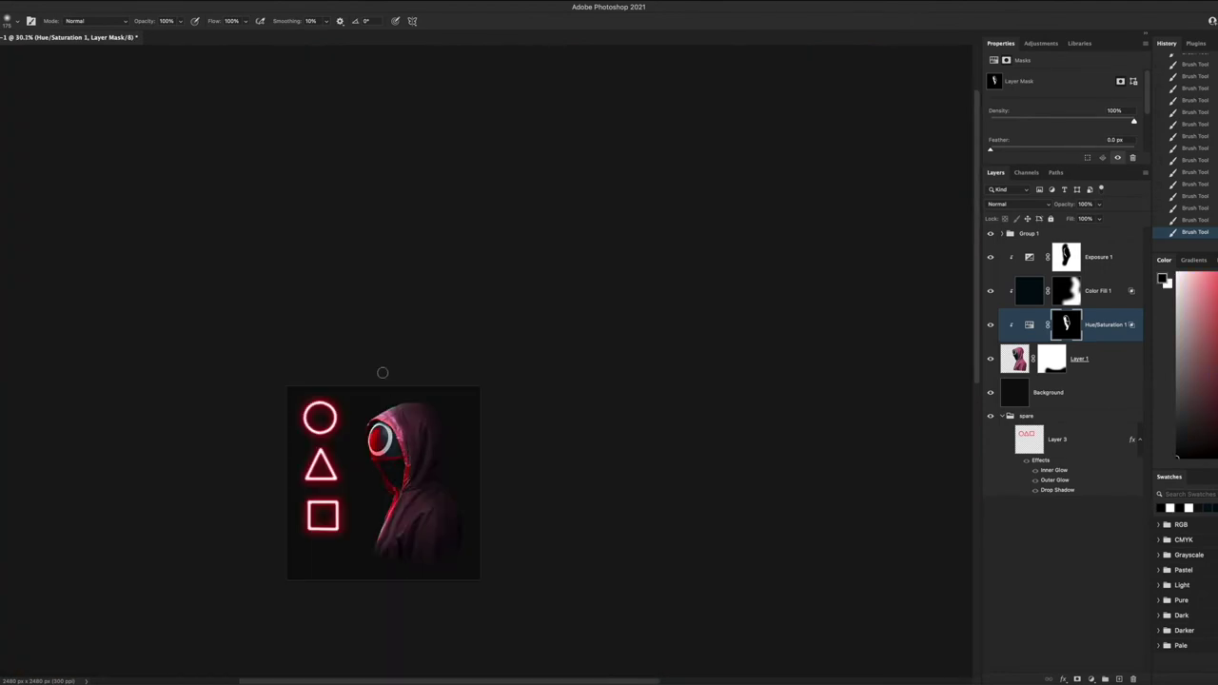
scroll(391, 493, "up", 4)
scroll(395, 424, "up", 3)
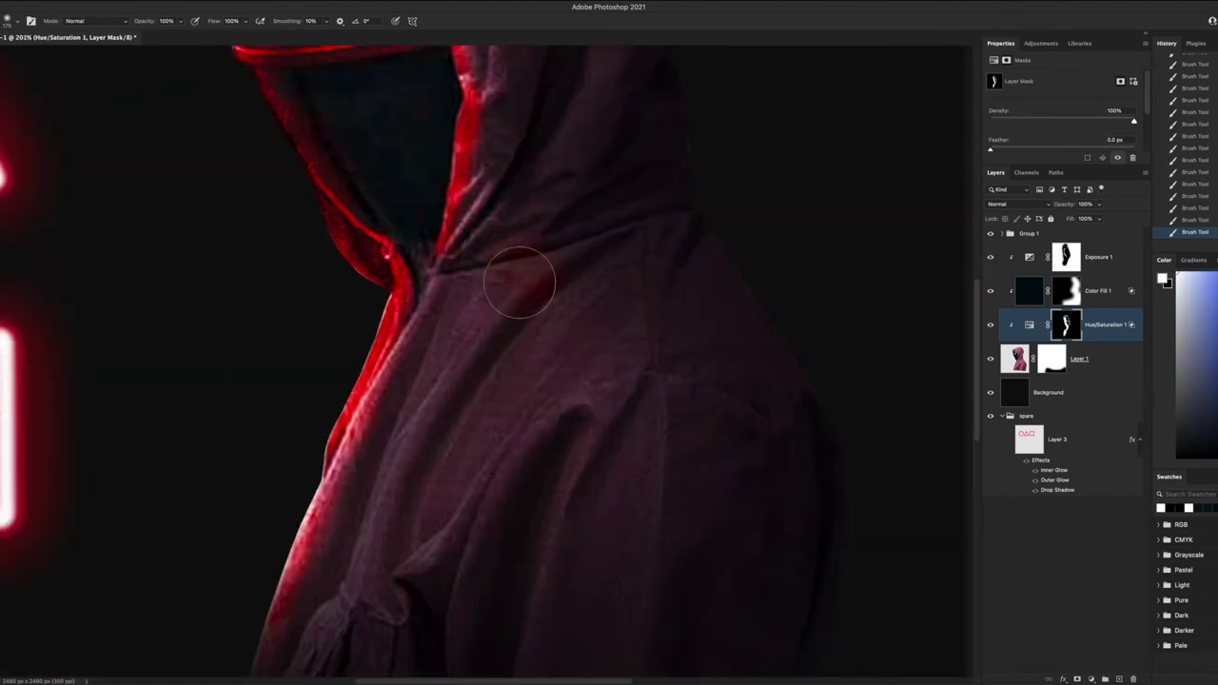
scroll(485, 505, "down", 2)
scroll(475, 489, "down", 5)
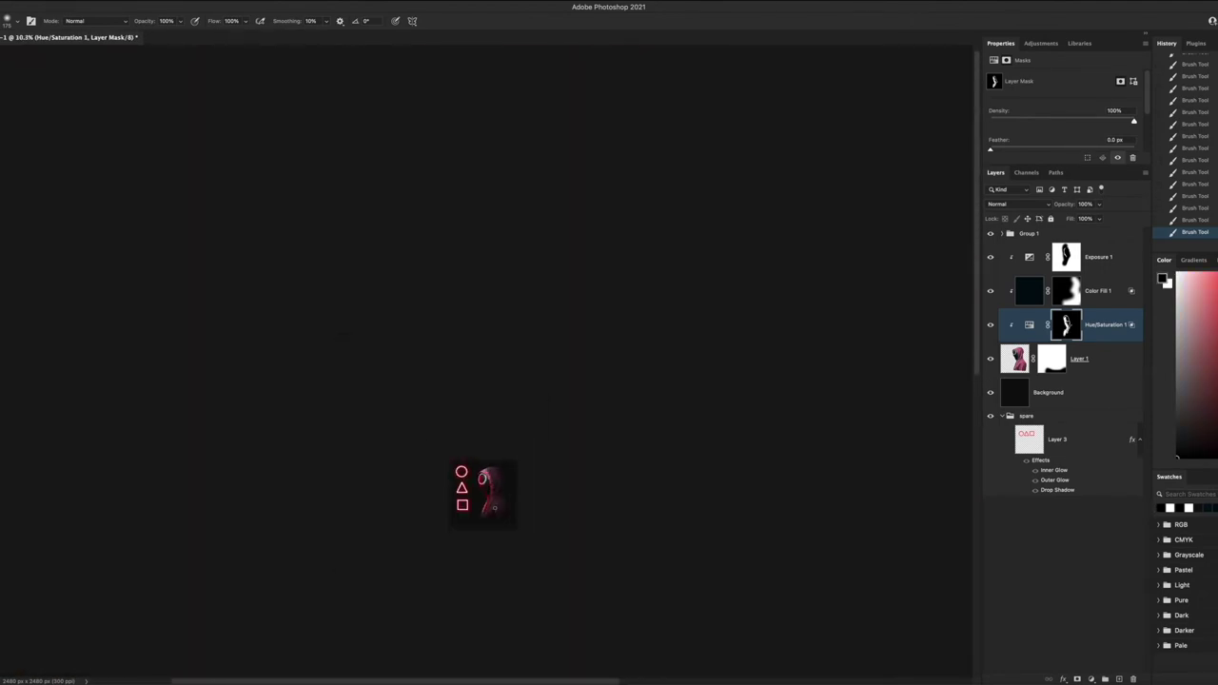
scroll(476, 489, "up", 6)
scroll(475, 489, "up", 1)
left_click(1092, 678)
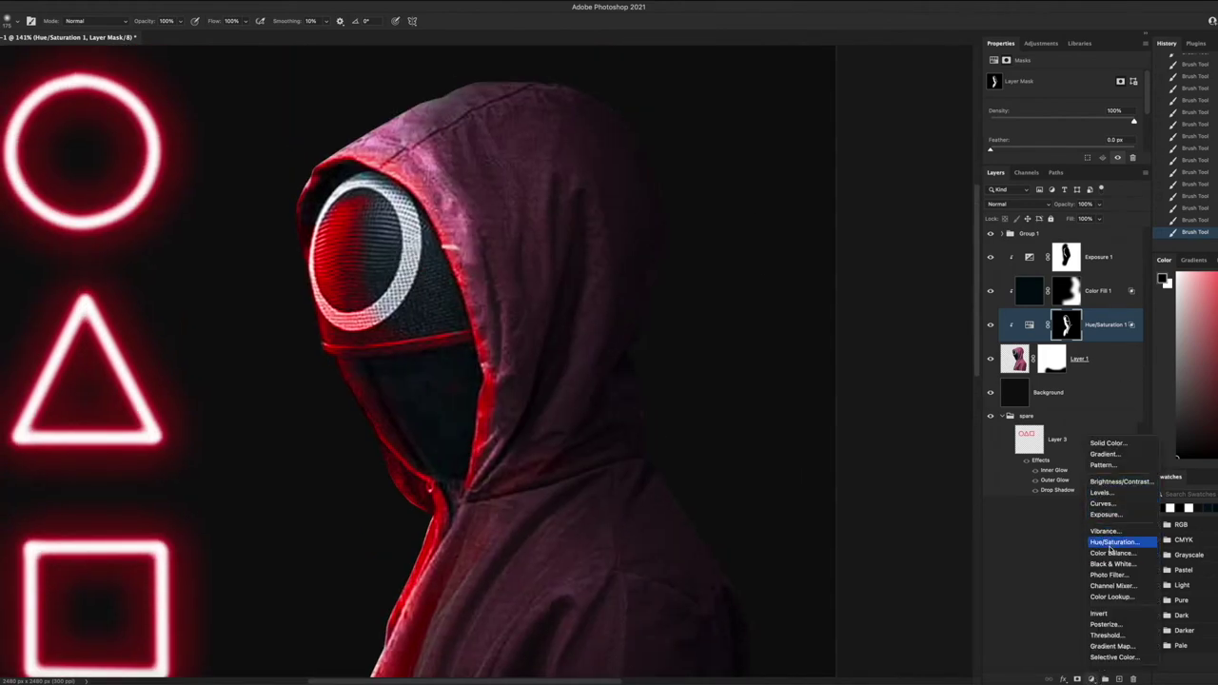
Add a Color Balance adjustment pushed toward red and magenta, and invert its mask
left_click(1111, 552)
left_click_drag(1048, 101, 1111, 97)
left_click_drag(1048, 119, 1010, 121)
left_click(1064, 325)
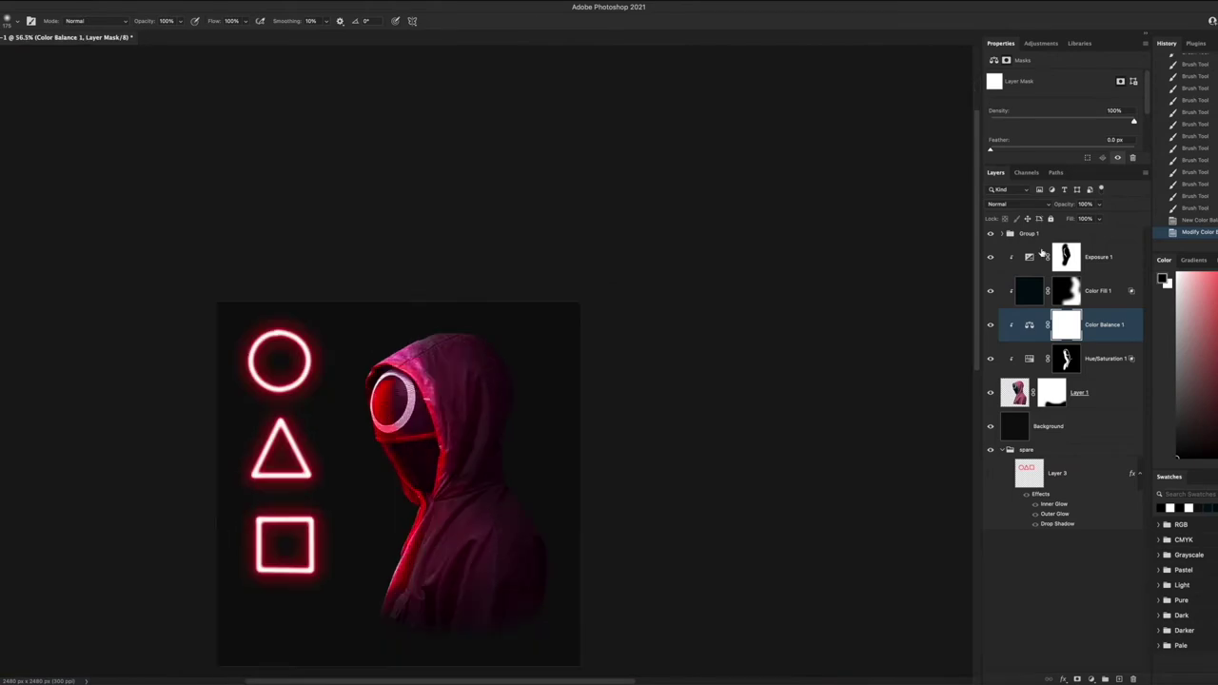
key("ctrl+i")
Paint the colour shift back onto the guard's eye and front, then hide Group 1's neon shapes
left_click_drag(397, 409, 419, 475)
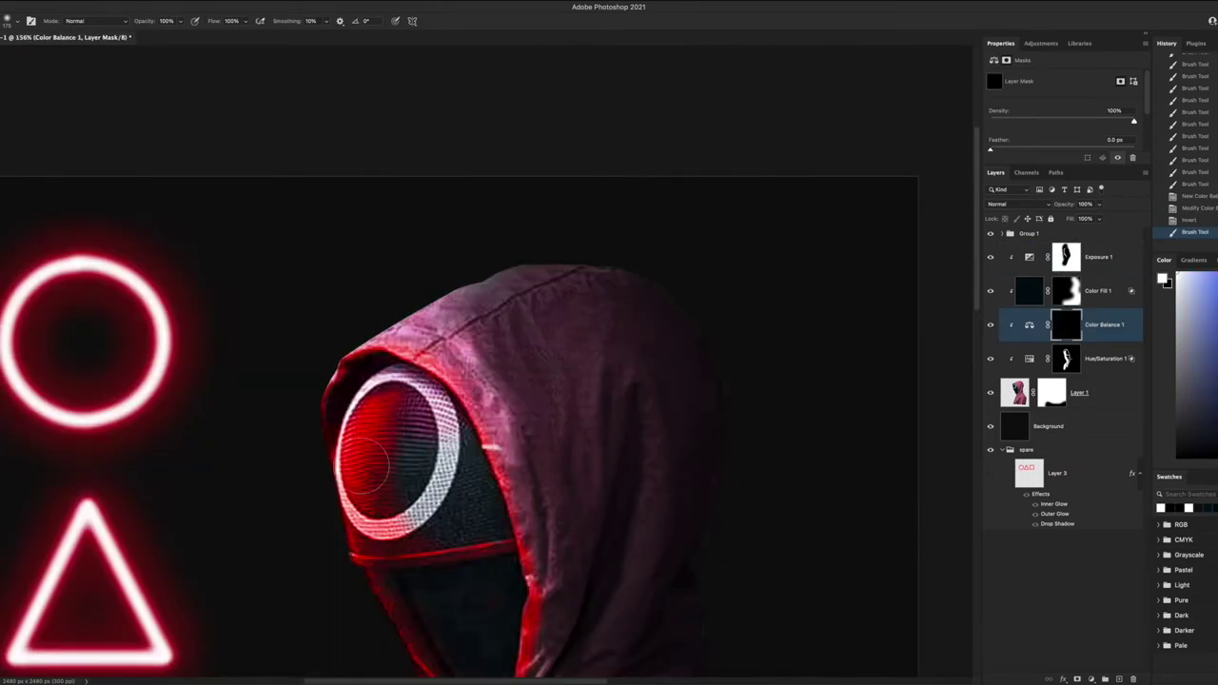
scroll(469, 398, "down", 3)
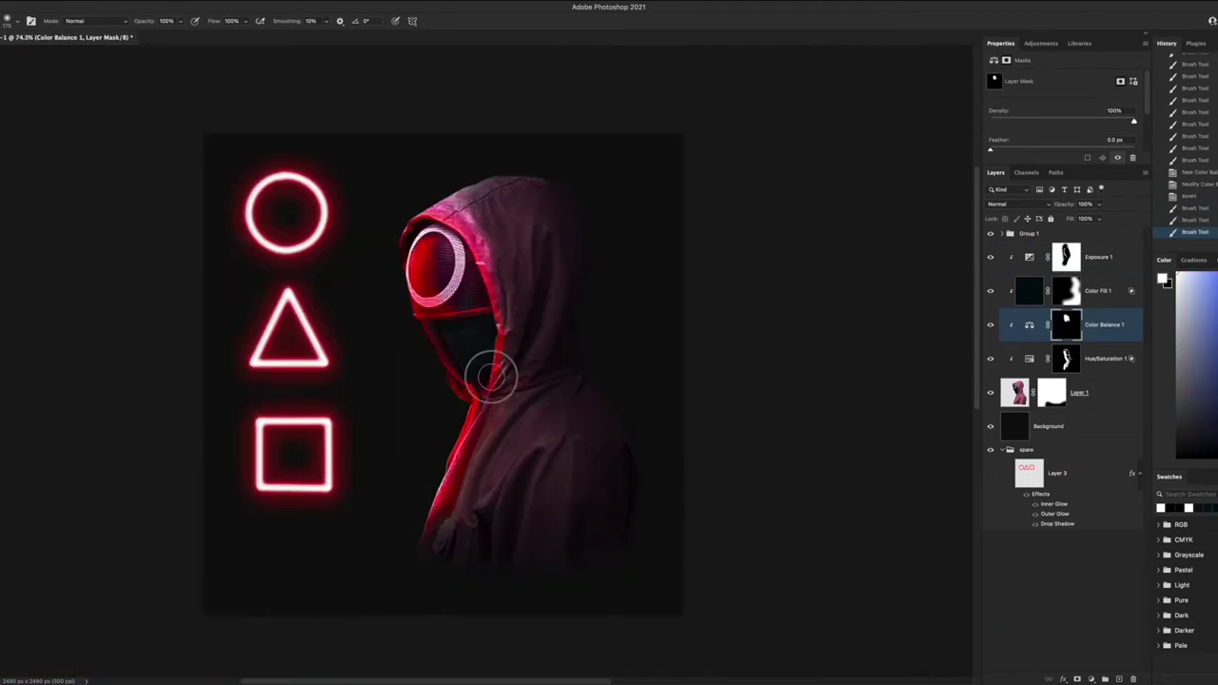
scroll(490, 377, "down", 3)
scroll(491, 380, "up", 4)
left_click_drag(438, 485, 466, 519)
scroll(565, 438, "down", 4)
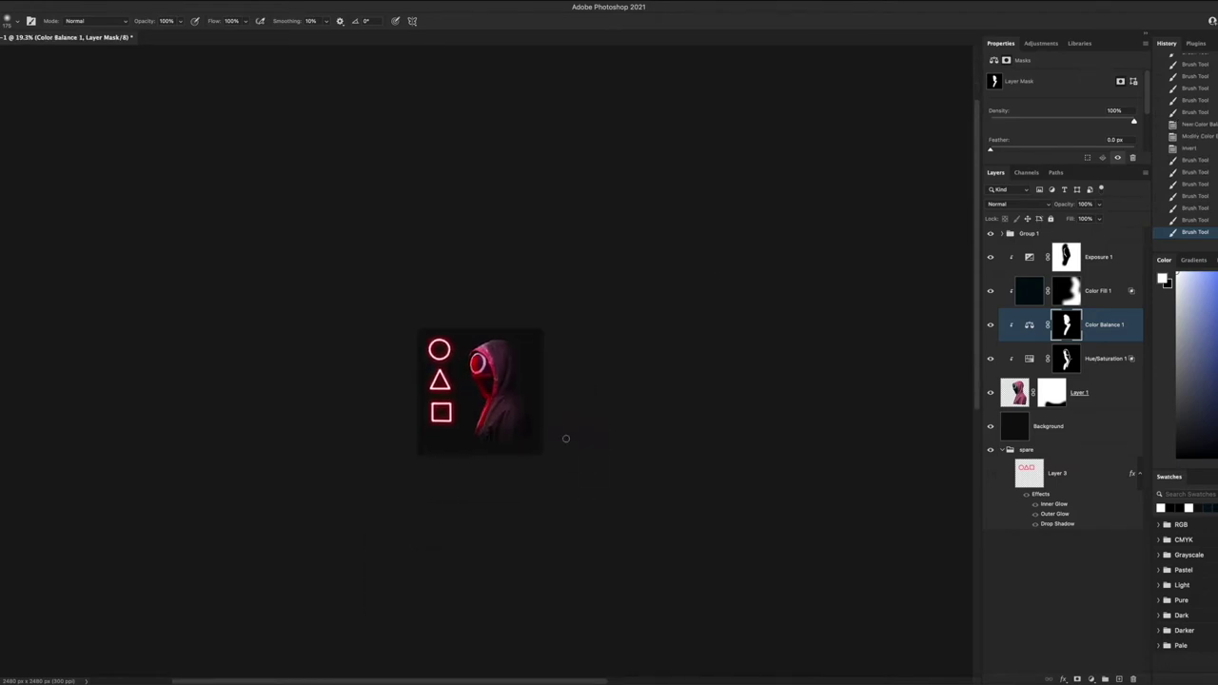
scroll(565, 439, "up", 5)
scroll(541, 231, "down", 2)
scroll(694, 408, "down", 1)
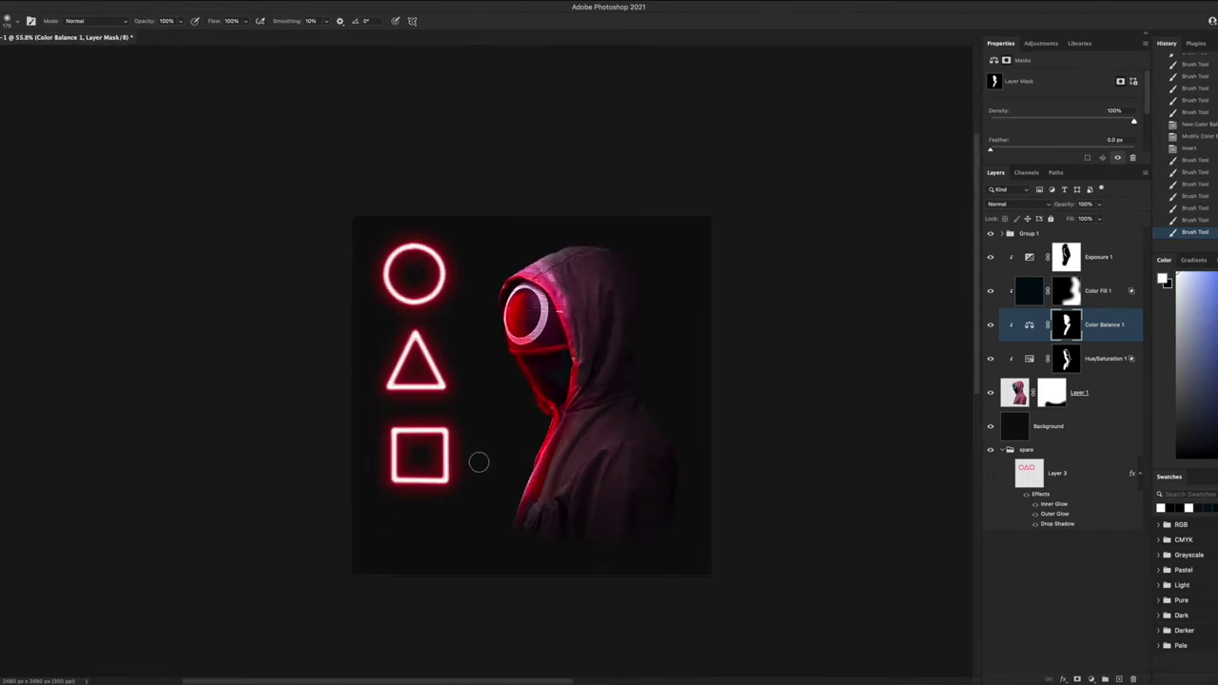
scroll(475, 463, "up", 2)
left_click(990, 233)
scroll(395, 178, "down", 1)
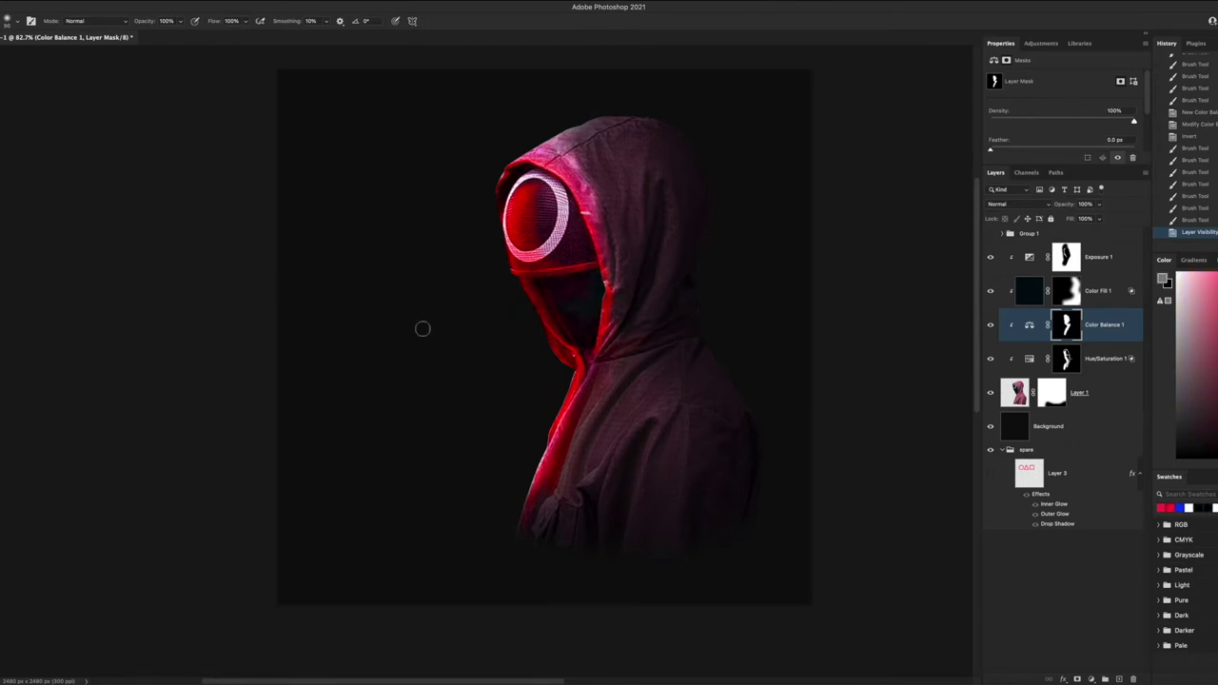
On a new layer, draw a triangle path with the Pen and stroke it with the red brush
left_click(1074, 423)
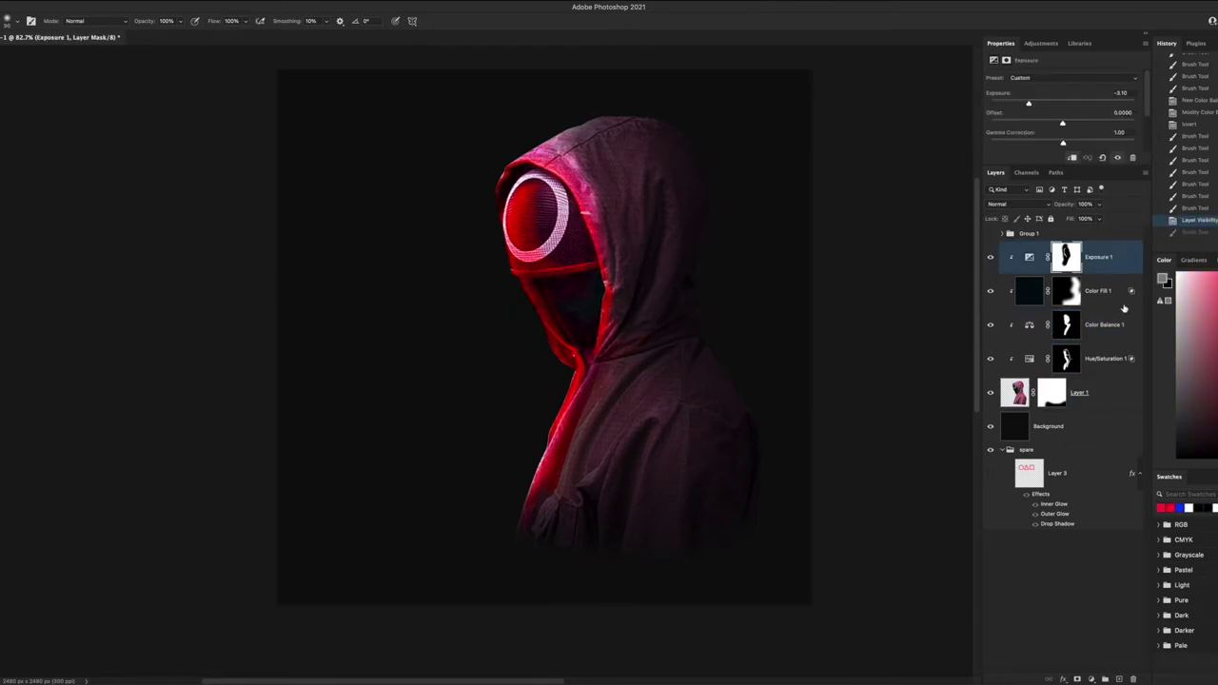
key("ctrl+shift+alt+n")
mouse_move(402, 367)
left_mouse_down()
mouse_move(468, 276)
mouse_move(377, 448)
left_mouse_up()
key("ctrl+z")
key("ctrl+z")
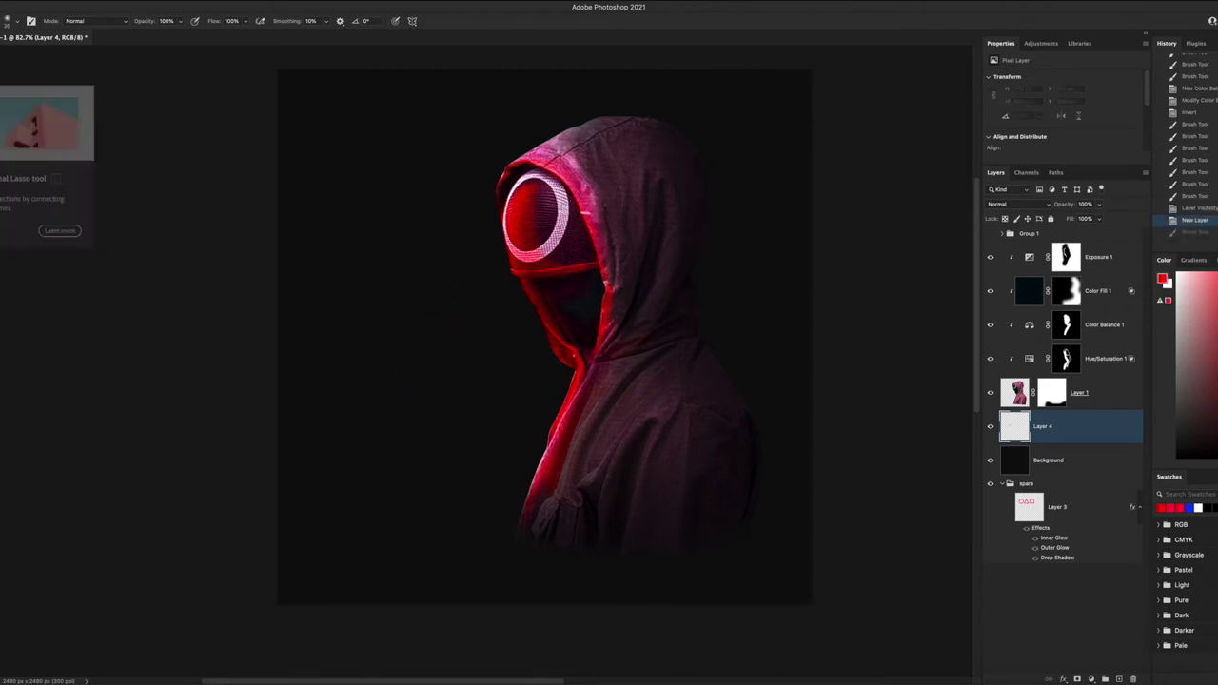
key("p")
left_click(422, 488)
left_click(789, 253)
left_click(432, 88)
left_click(422, 488)
right_click(583, 390)
left_click(618, 473)
key("Return")
Bring Layer 4 with the red triangle to the top of the layer stack
scroll(532, 418, "up", 3)
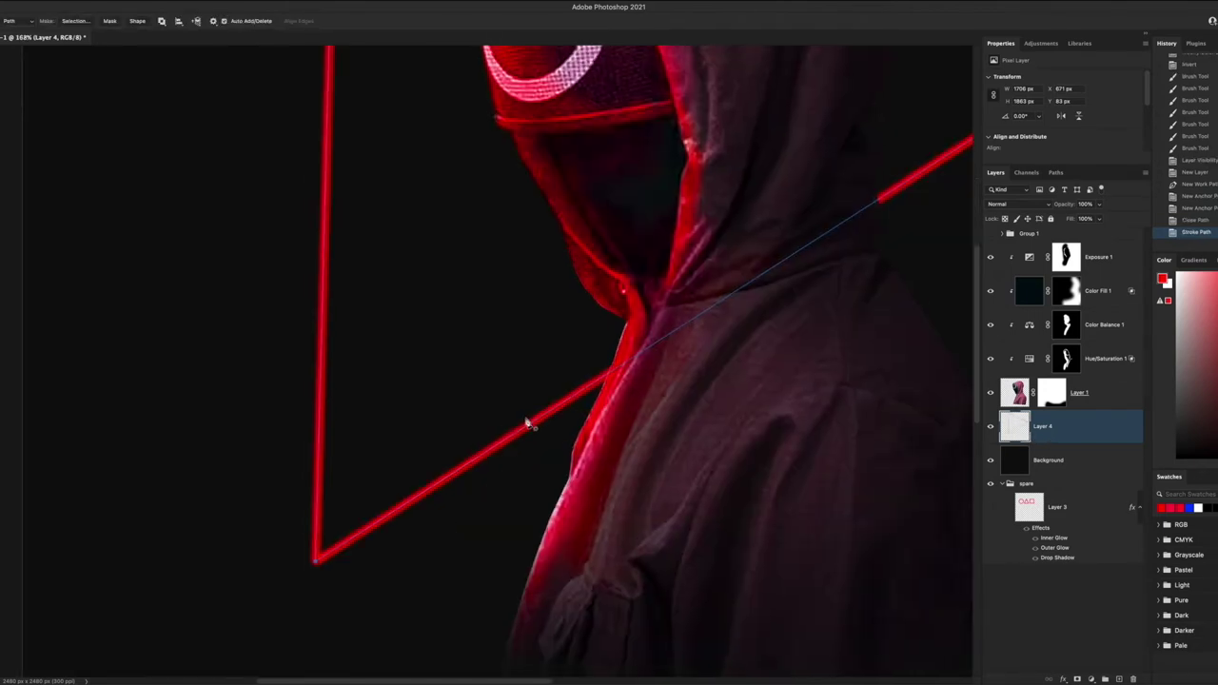
key("v")
scroll(307, 215, "up", 1)
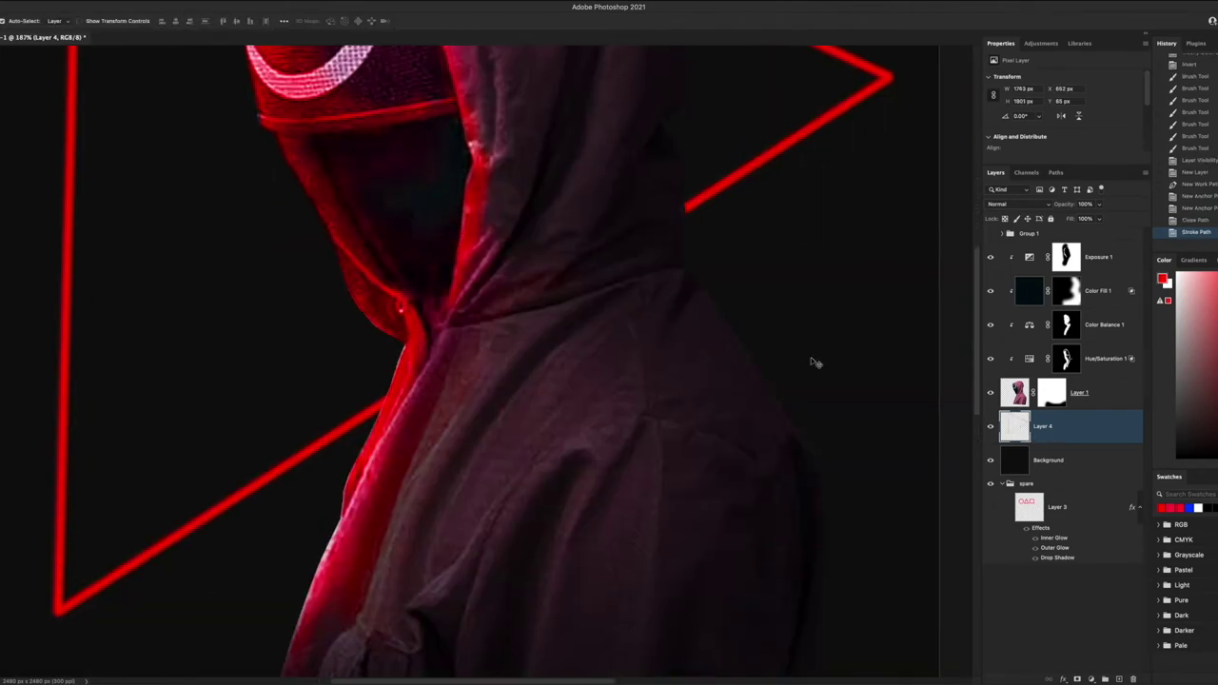
key("ctrl+bracketright")
key("ctrl+bracketright")
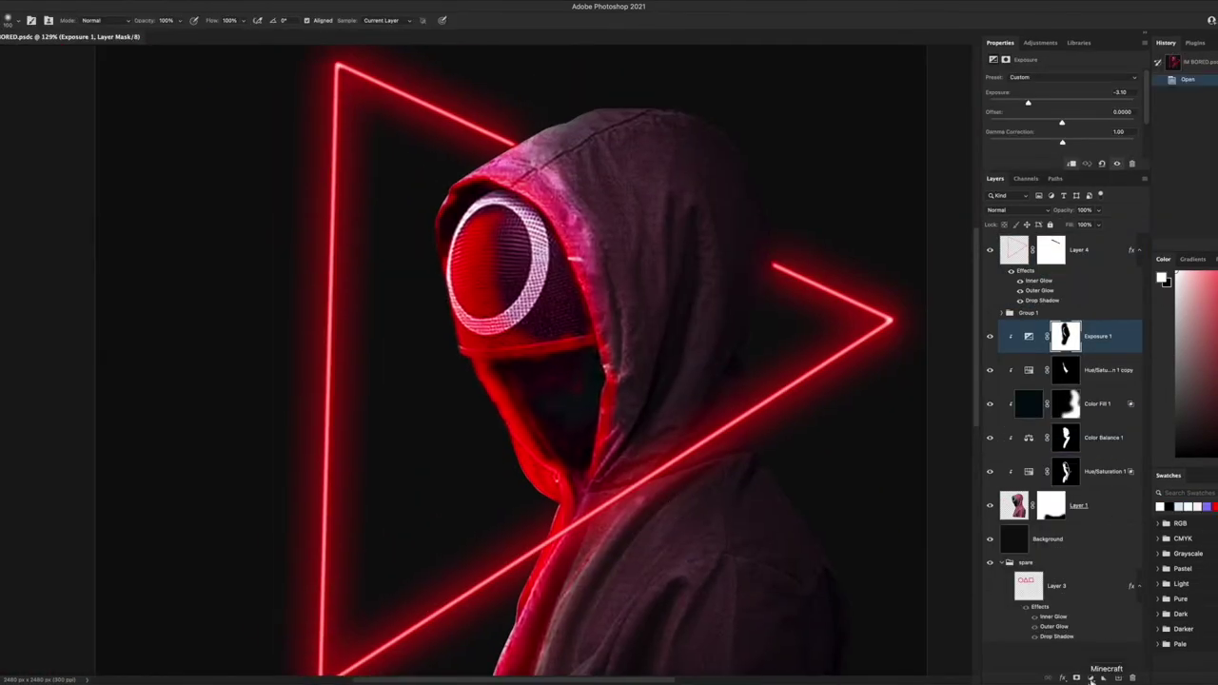
left_click(1104, 677)
Add a red Solid Color fill with an inverted mask and paint two glow spots on the hood
key("Return")
key("ctrl+i")
left_click(523, 145)
left_click(765, 257)
Convert Color Fill 2 to a smart object and soften it with a Box Blur
right_click(1054, 334)
right_click(1063, 338)
left_click(1092, 372)
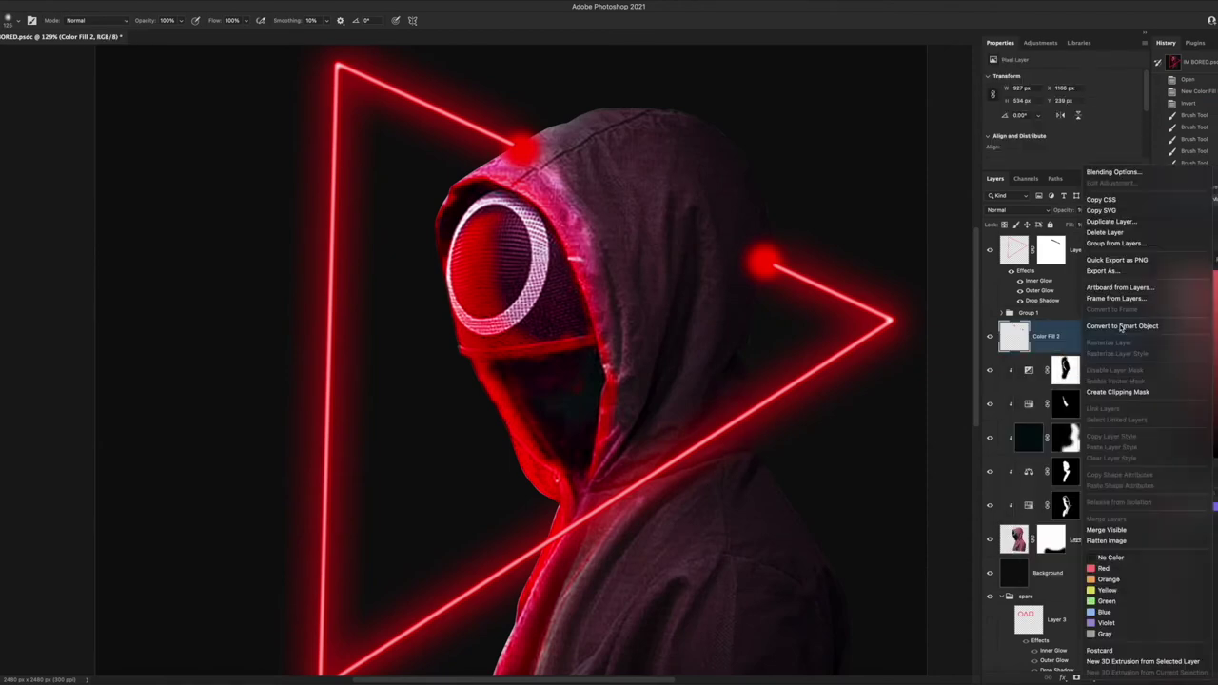
right_click(1046, 336)
left_click(656, 187)
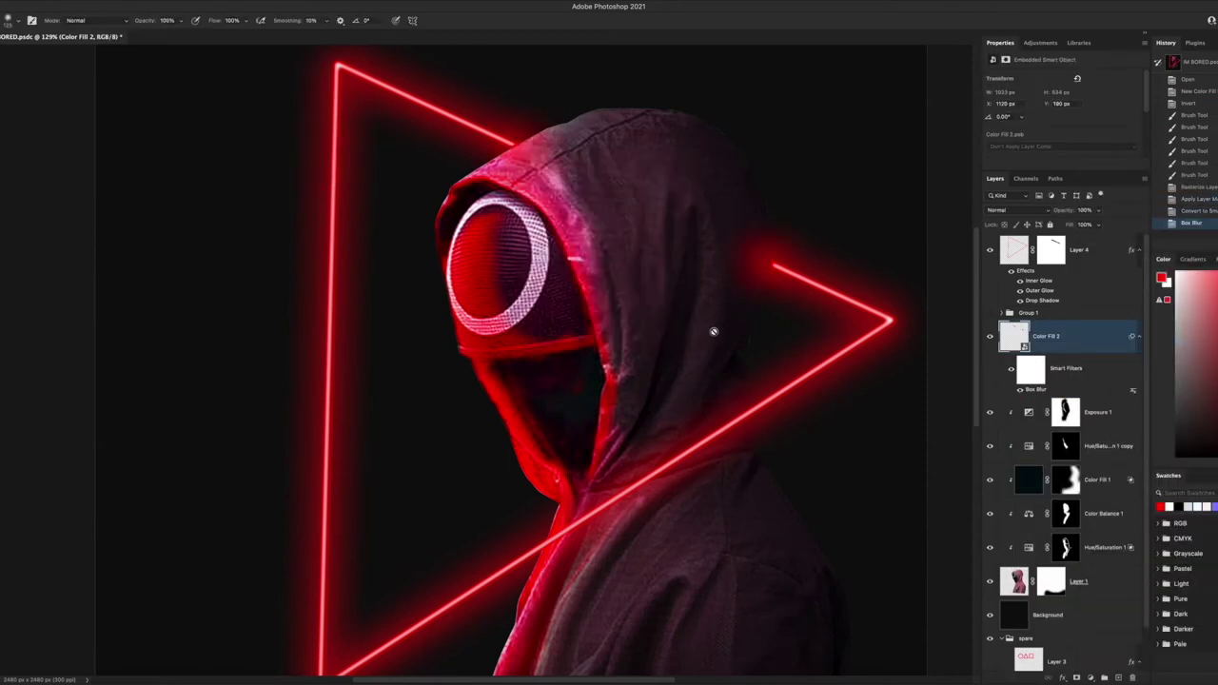
left_click(1064, 411)
key("b")
left_click(1076, 678)
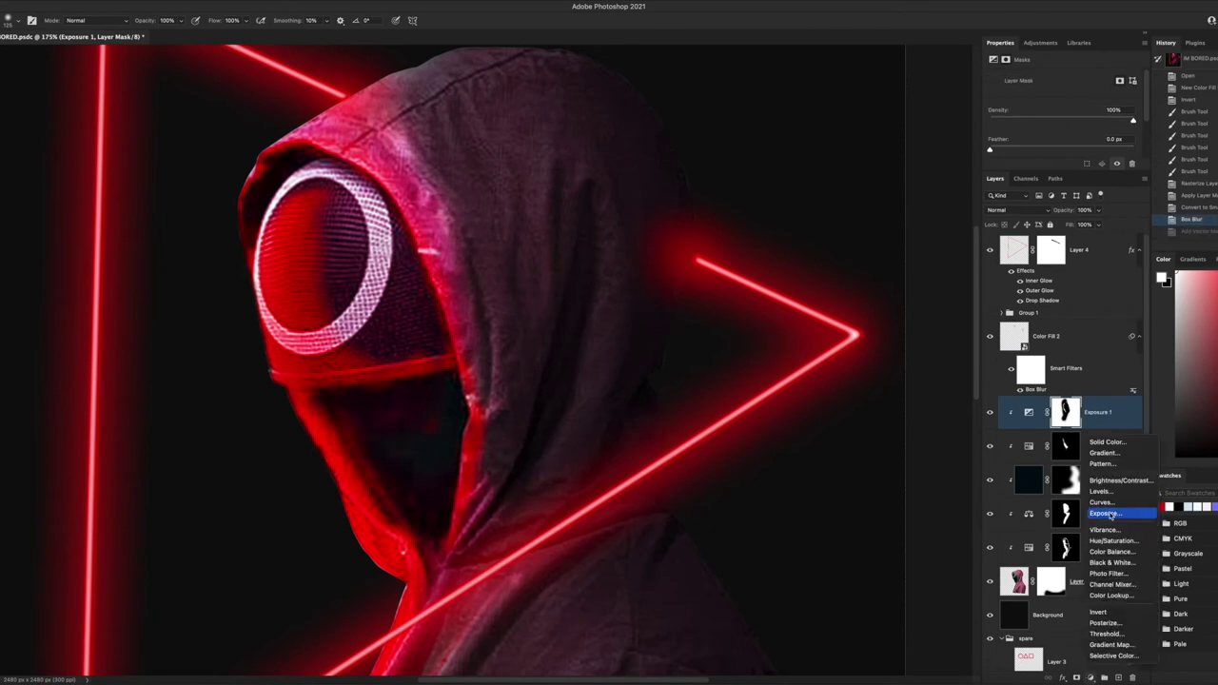
Add a colorized Hue/Saturation at Lightness +16, invert its mask, and paint red along the hood edge
left_click(1113, 504)
left_click(1040, 136)
left_click_drag(1078, 121, 1072, 122)
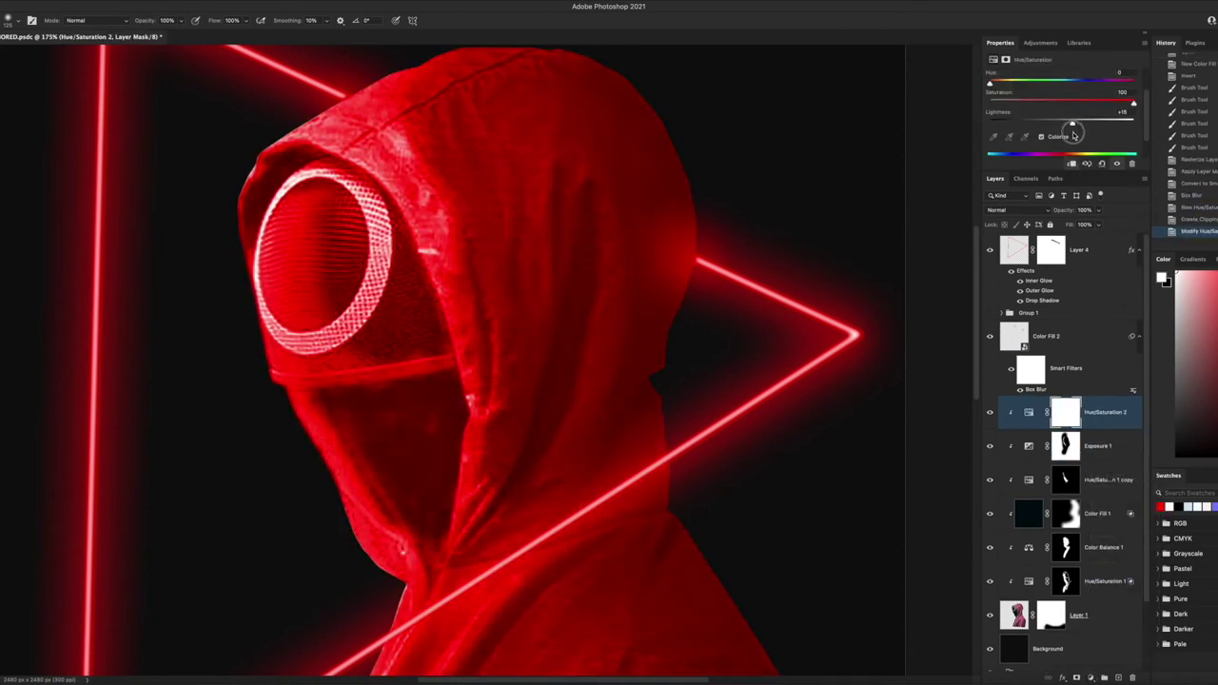
key("ctrl+i")
left_click_drag(695, 237, 685, 314)
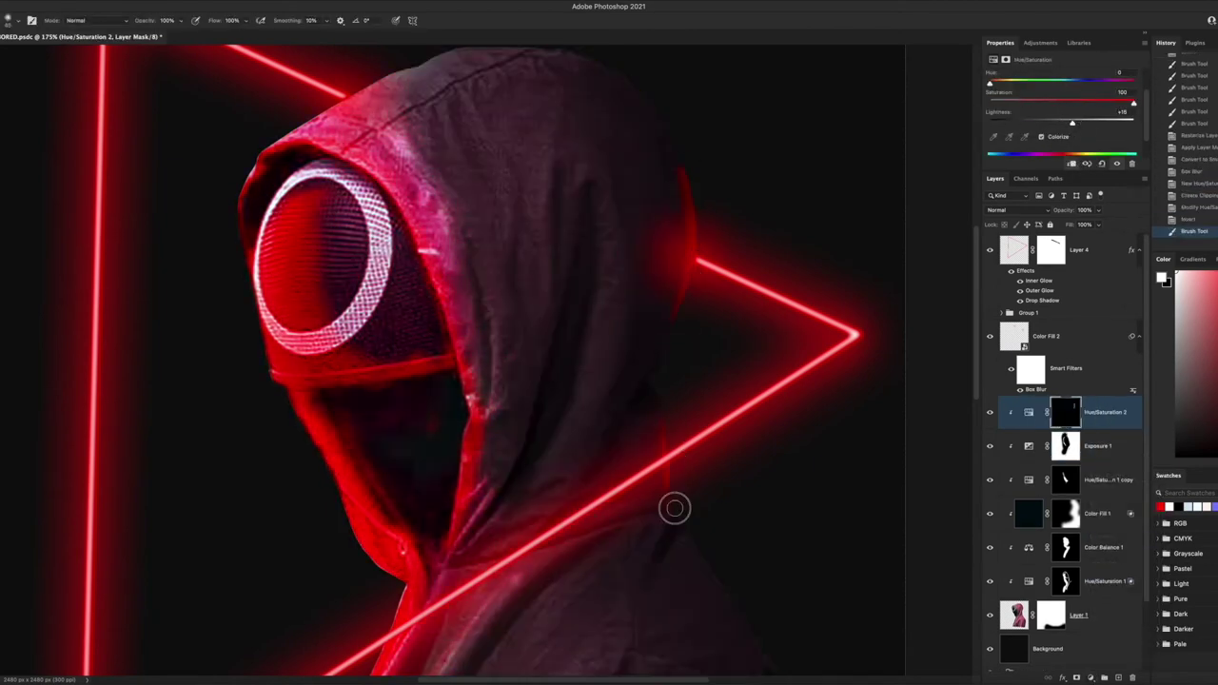
mouse_move(484, 535)
left_mouse_down()
mouse_move(617, 541)
mouse_move(584, 459)
mouse_move(500, 467)
left_mouse_up()
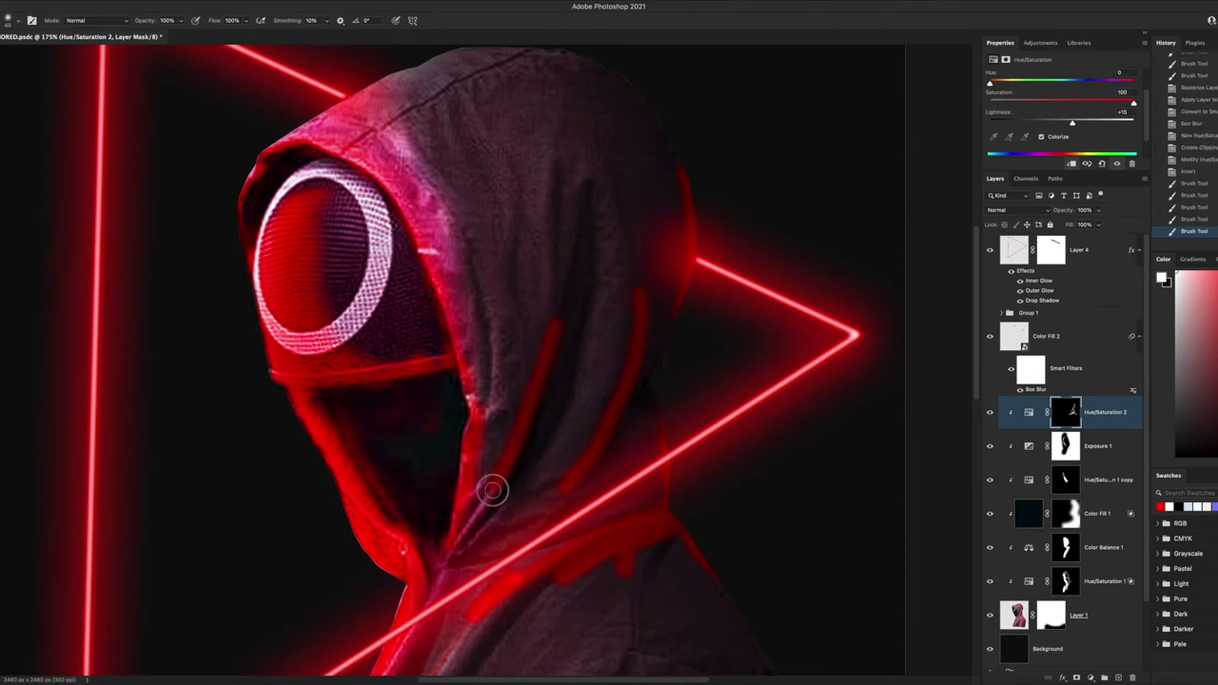
Set the tint's blend mode to Linear Dodge (Add) and paint glow along the hood folds and edges
scroll(501, 467, "up", 3, "alt")
left_click(1018, 209)
left_click(1008, 318)
scroll(543, 237, "down", 2, "alt")
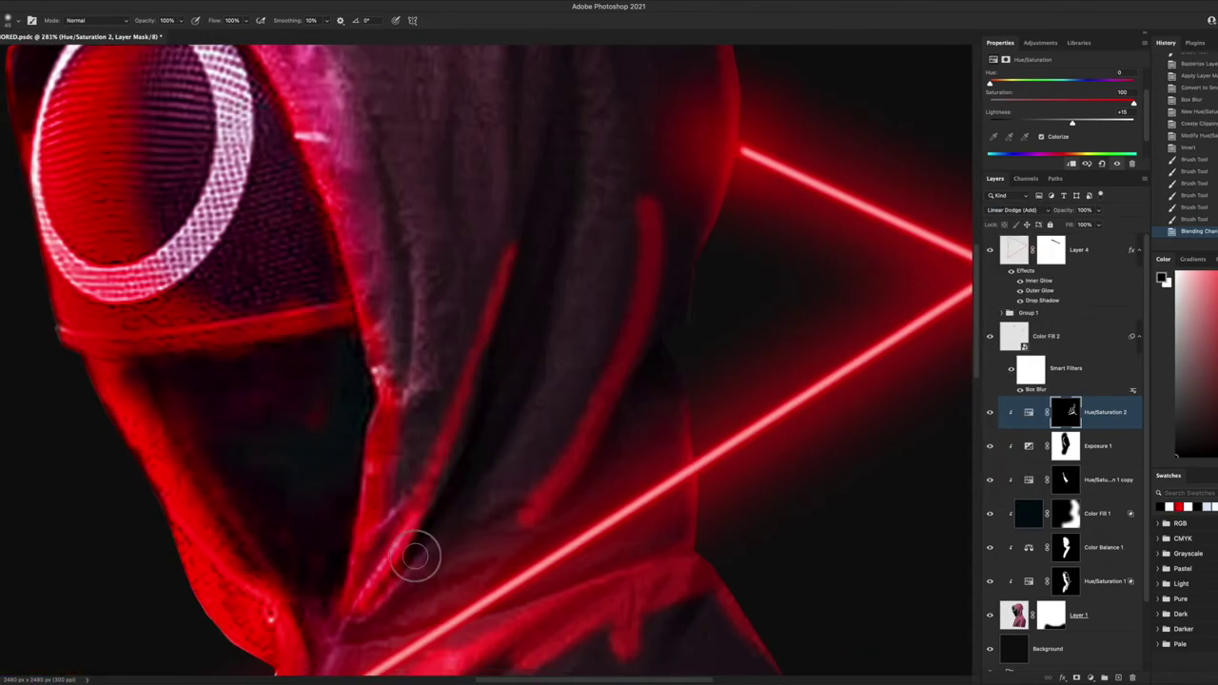
left_click_drag(538, 487, 609, 366)
scroll(666, 231, "down", 2, "alt")
left_click_drag(666, 598, 647, 618)
scroll(669, 628, "down", 1, "alt")
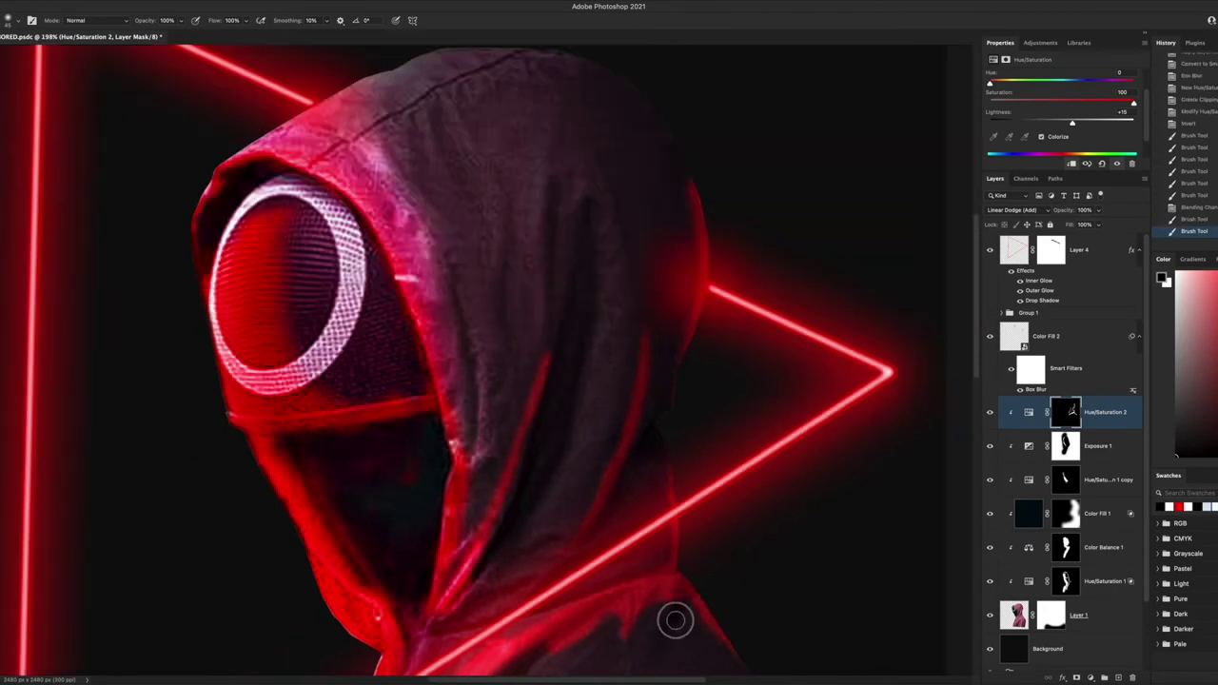
scroll(680, 642, "down", 5)
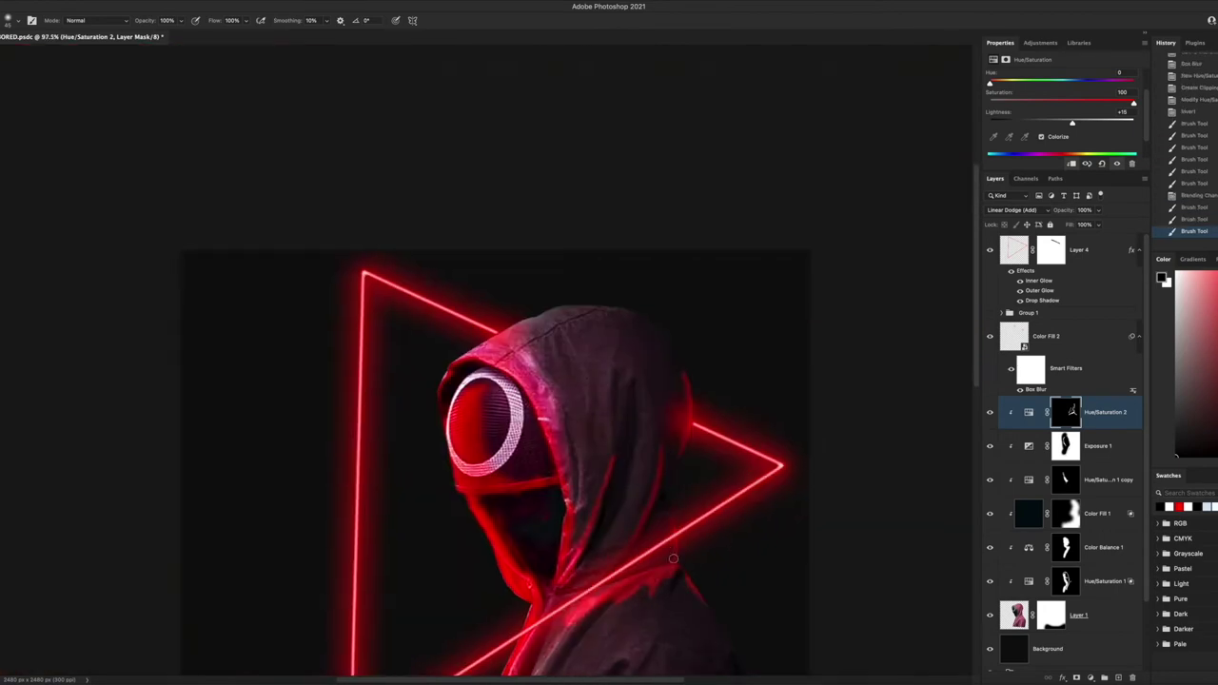
scroll(348, 413, "up", 6)
mouse_move(419, 361)
left_mouse_down()
mouse_move(444, 403)
mouse_move(428, 380)
left_mouse_up()
Release the tint layer's clipping mask and brighten the glow along the hood's edge
scroll(428, 381, "down", 3)
scroll(421, 163, "up", 3)
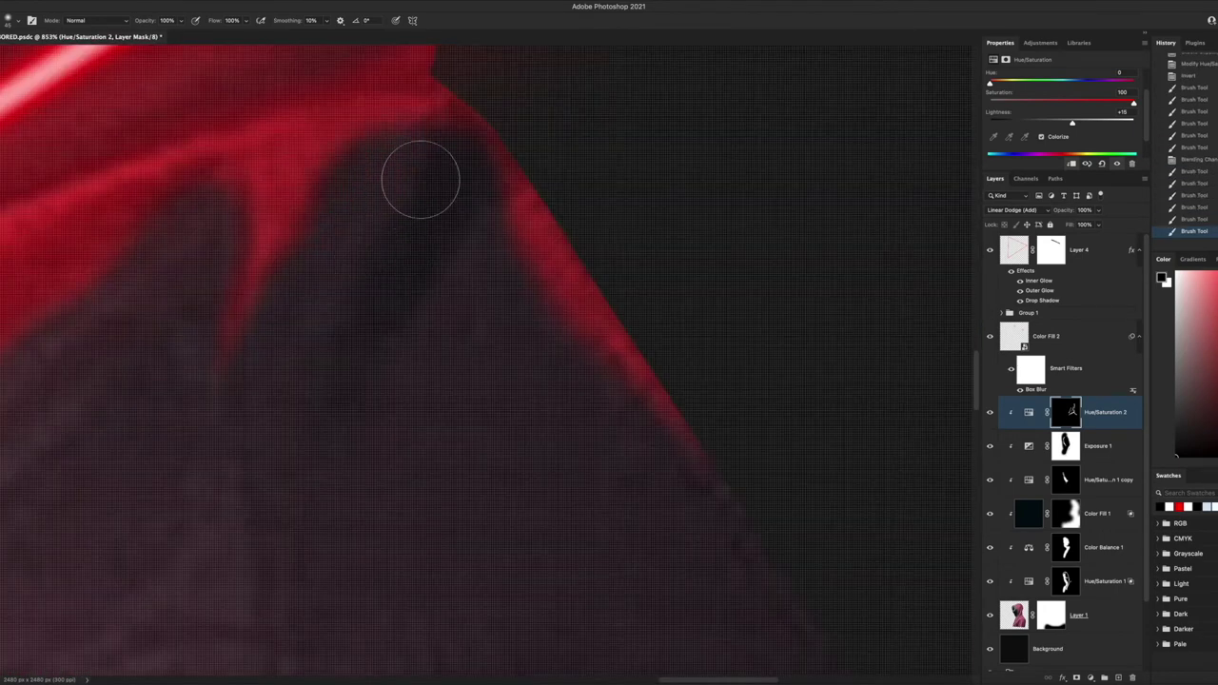
scroll(422, 162, "down", 5)
scroll(380, 285, "up", 2)
right_click(1103, 412)
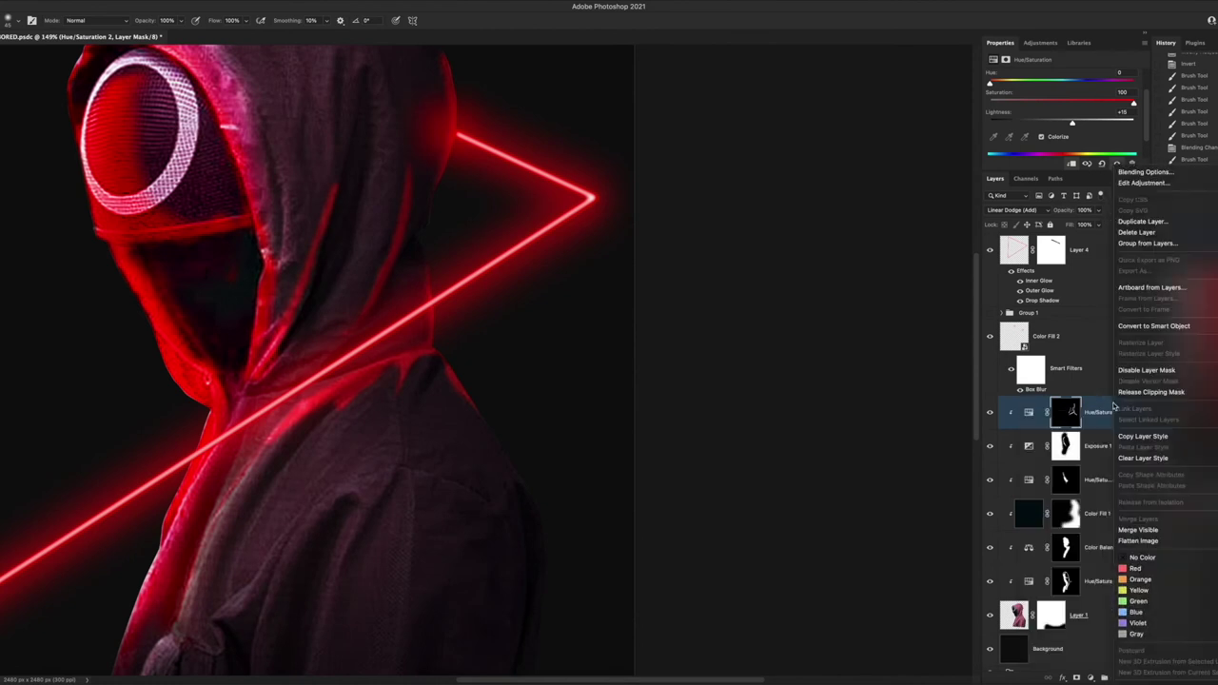
left_click(1131, 398)
scroll(571, 441, "down", 3)
scroll(274, 412, "up", 2)
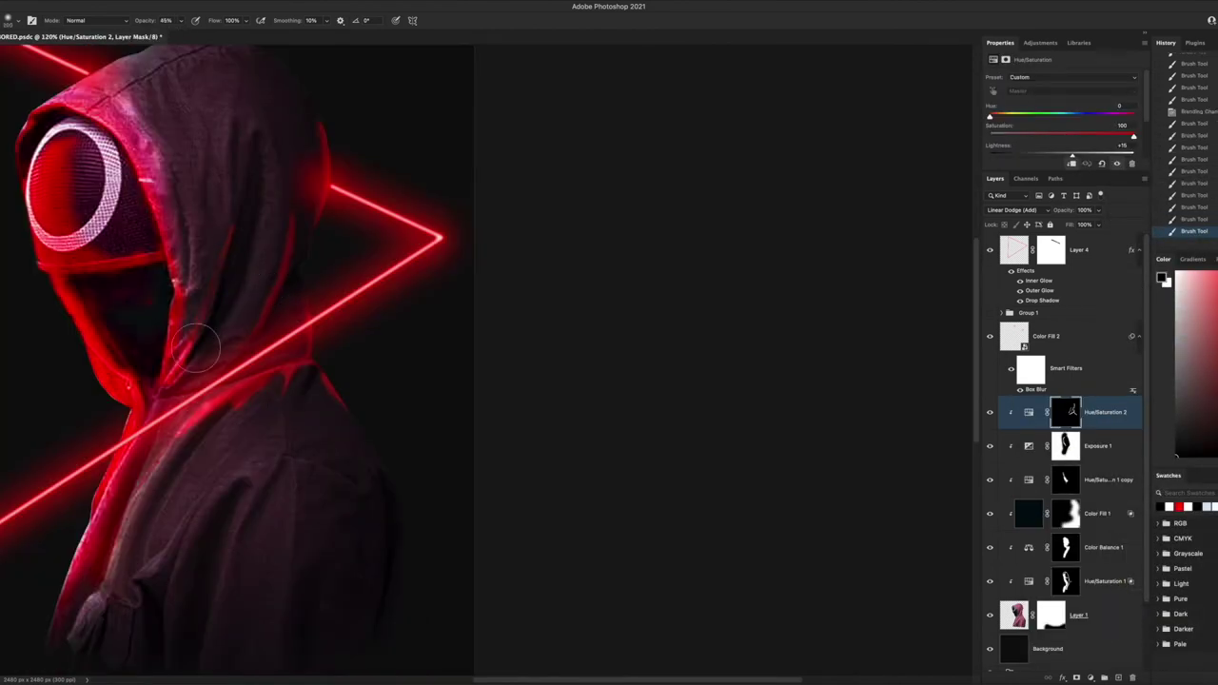
left_click_drag(234, 255, 329, 335)
scroll(329, 336, "down", 3)
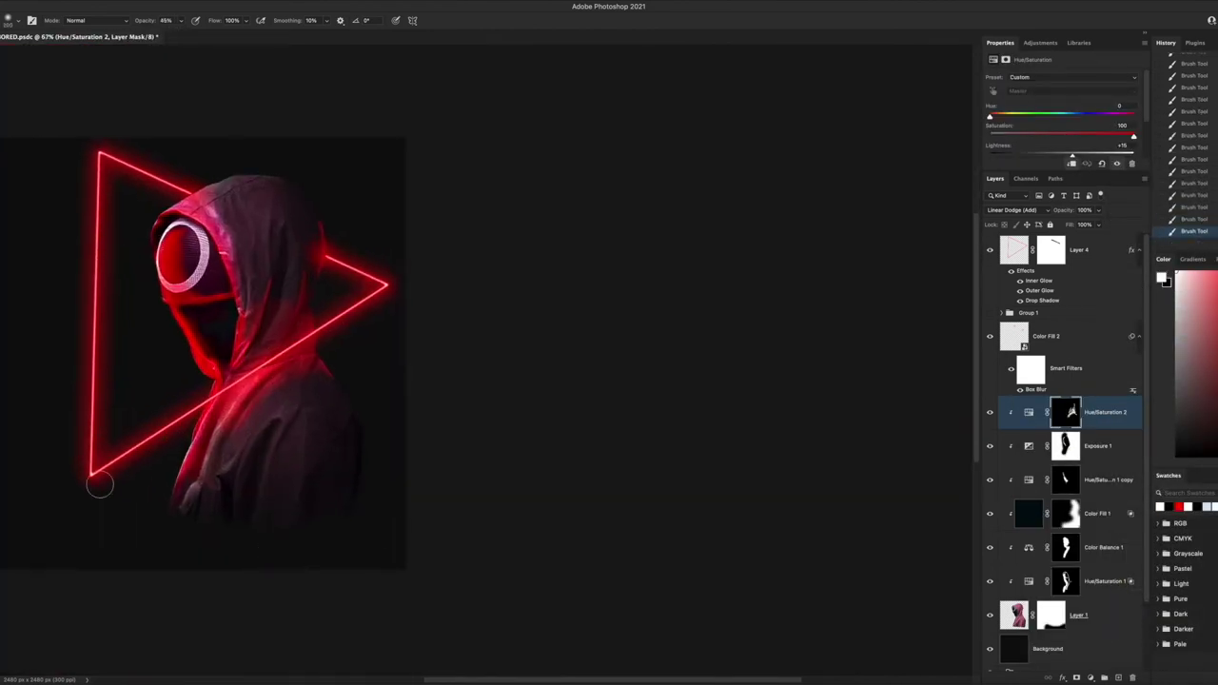
scroll(116, 411, "down", 1)
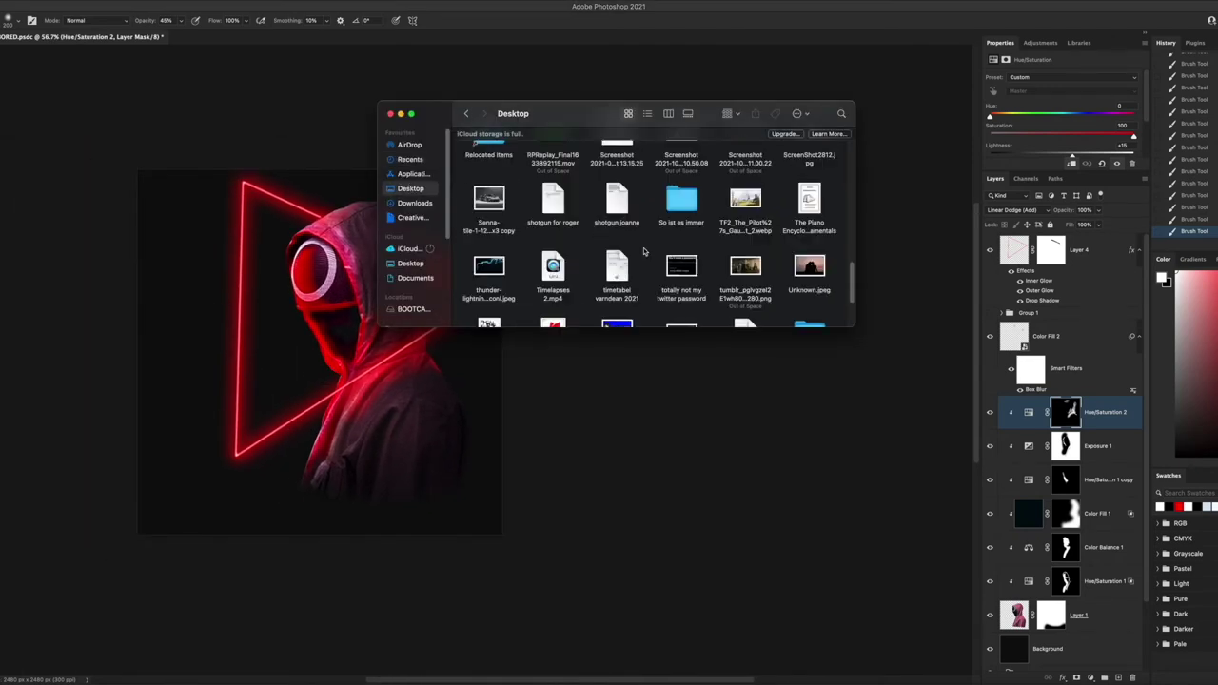
scroll(750, 239, "up", 1)
Place the starry maxresdefault image in Screen mode and scale it to fill the canvas
left_click_drag(750, 239, 380, 352)
left_click_drag(1065, 323, 1056, 246)
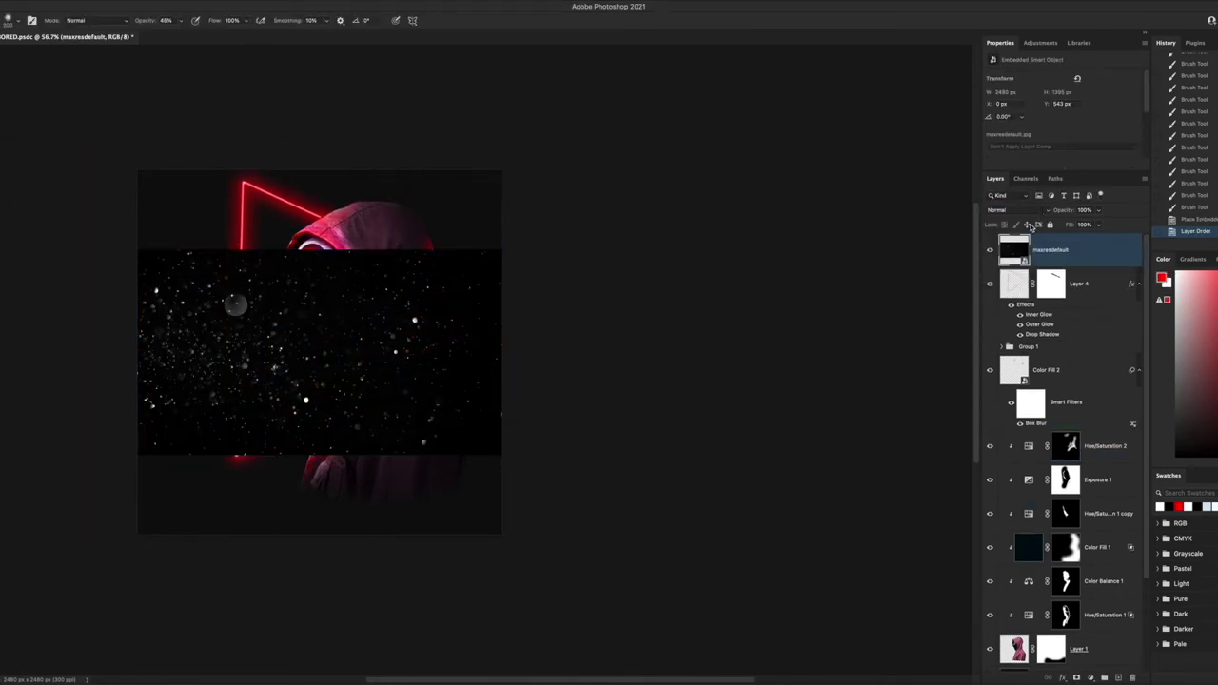
key("shift+alt+s")
left_click_drag(501, 250, 502, 114)
key("Return")
Mask the particle layer at 39% opacity, painting to reveal particles around the hooded figure
left_click(1090, 677, "alt")
key("b")
key("0")
mouse_move(255, 491)
left_mouse_down()
mouse_move(292, 486)
mouse_move(448, 346)
mouse_move(285, 442)
left_mouse_up()
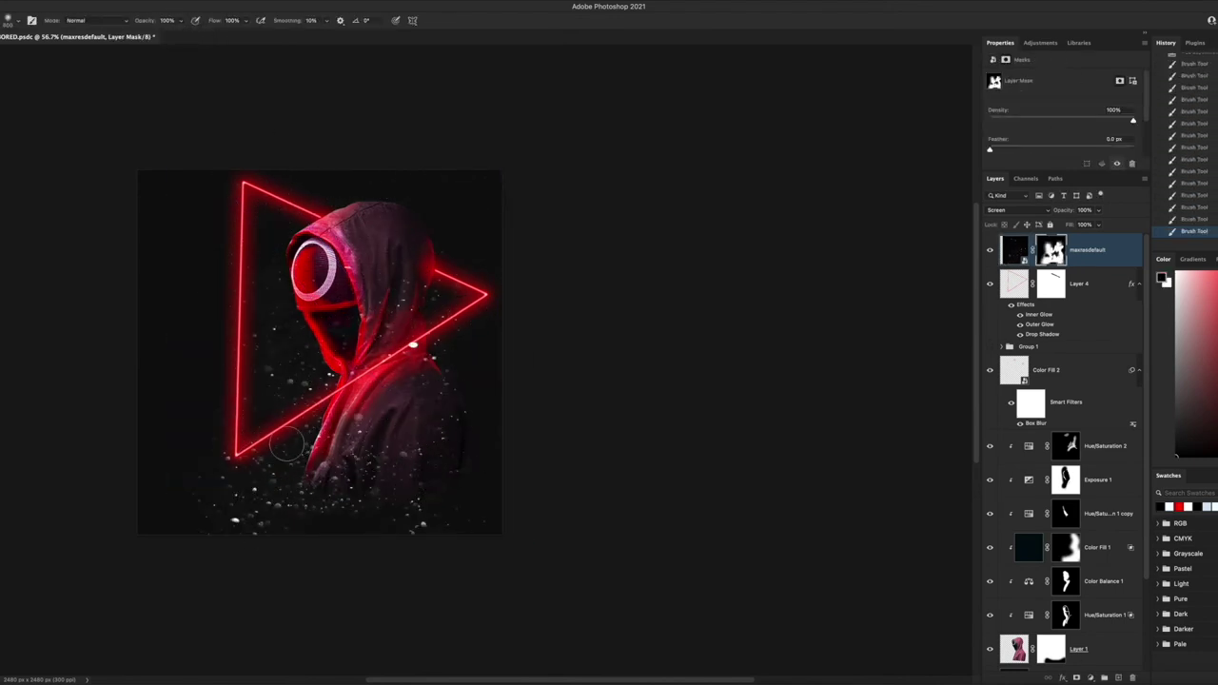
left_click_drag(1067, 224, 1079, 225)
left_click_drag(160, 498, 423, 561)
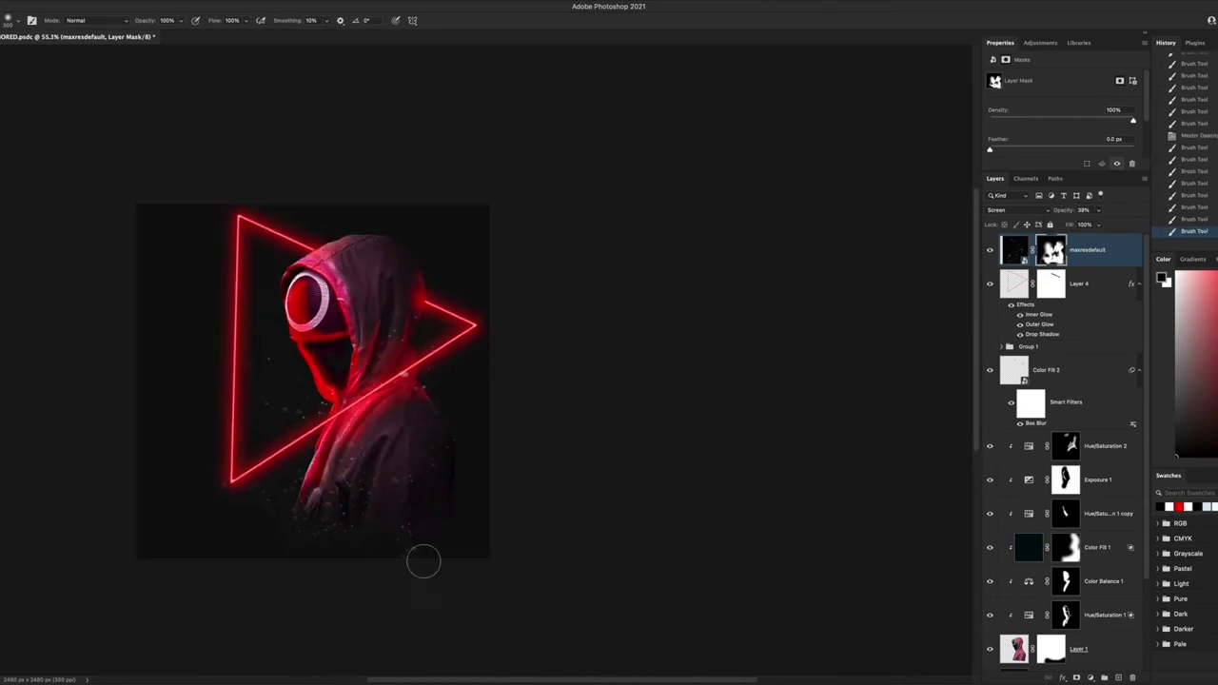
scroll(224, 391, "up", 3)
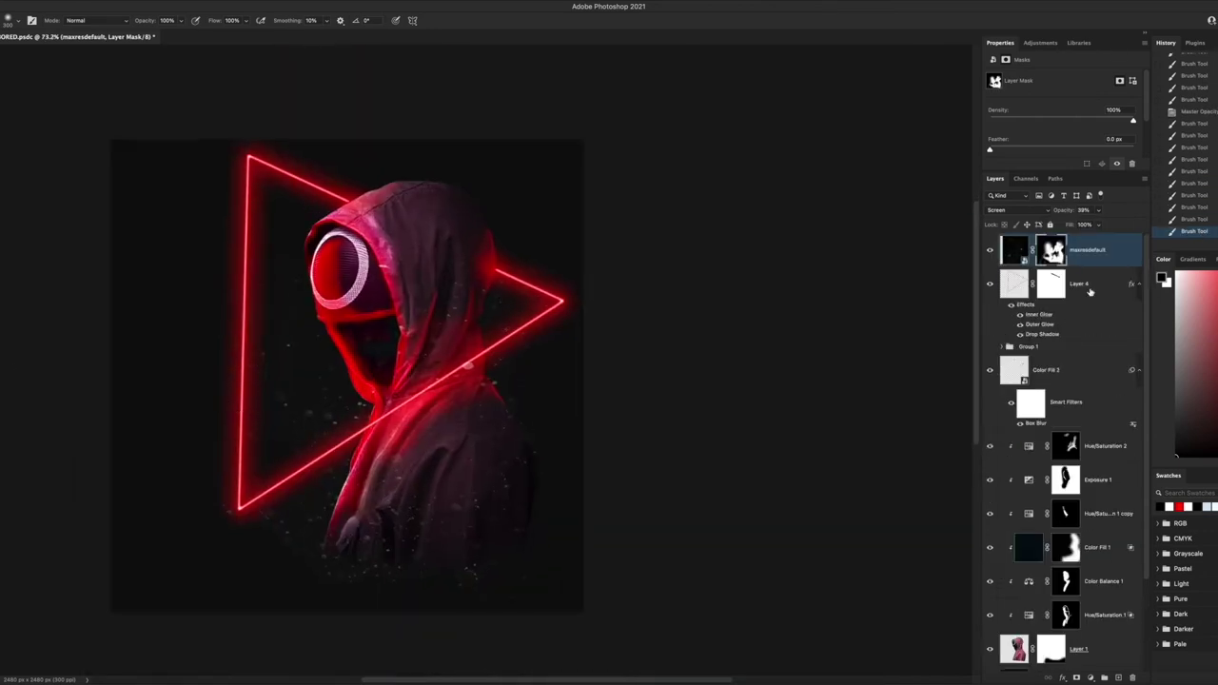
scroll(1088, 376, "down", 3)
left_click(1103, 532, "shift")
Group and duplicate the figure layers, then untick colour channels in Layer 1's Blending Options
key("ctrl+g")
key("ctrl+j")
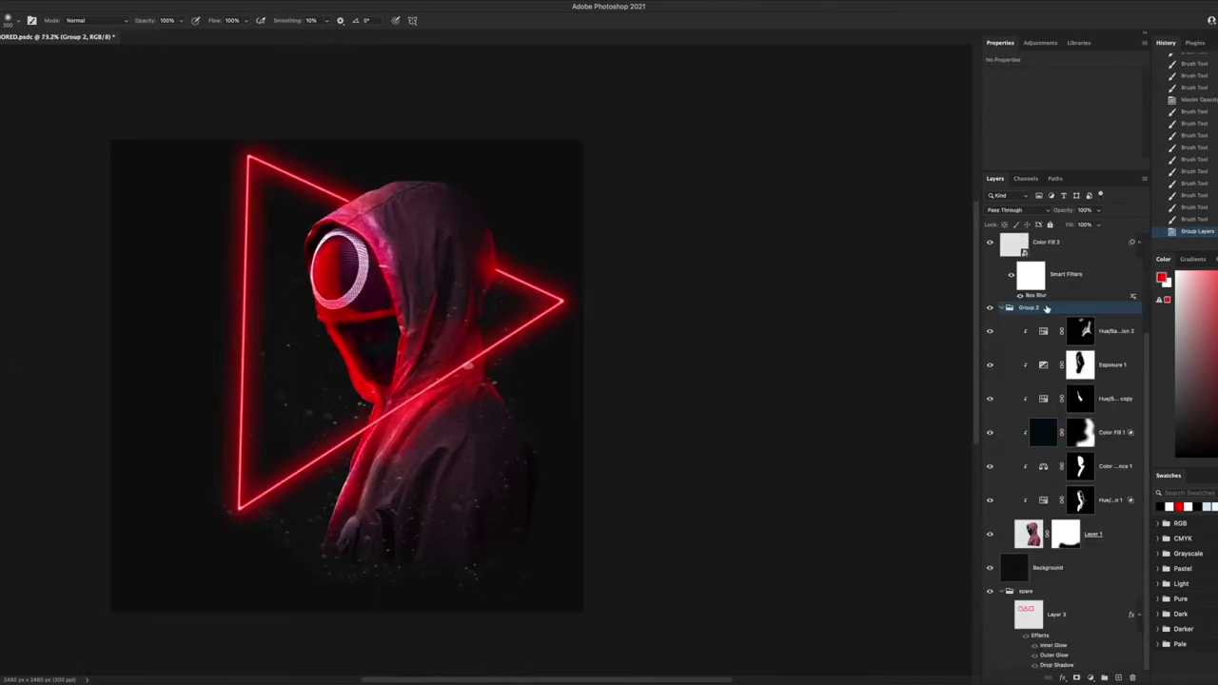
left_click(1112, 539)
double_click(1096, 535)
key("Escape")
double_click(1104, 492)
key("Escape")
double_click(1104, 492)
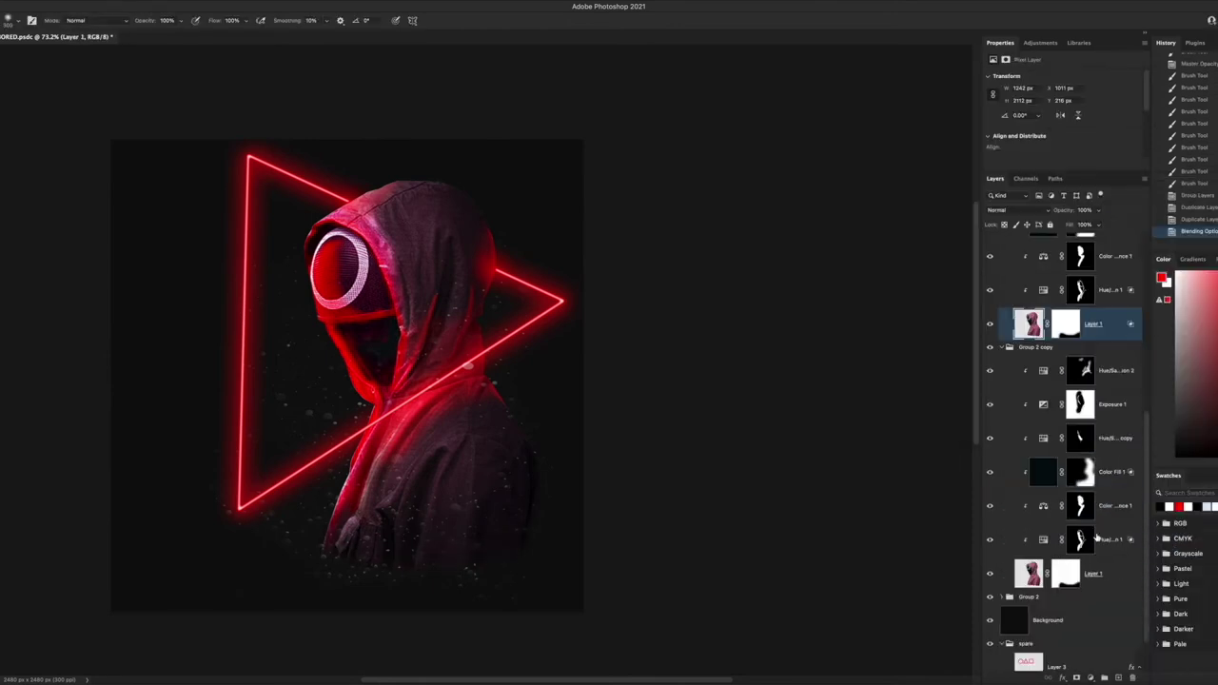
key("Return")
Offset the colour-shifted figure copy slightly and brush it out over the face and body
left_click(1073, 520)
left_click_drag(408, 408, 408, 413)
scroll(409, 412, "up", 1)
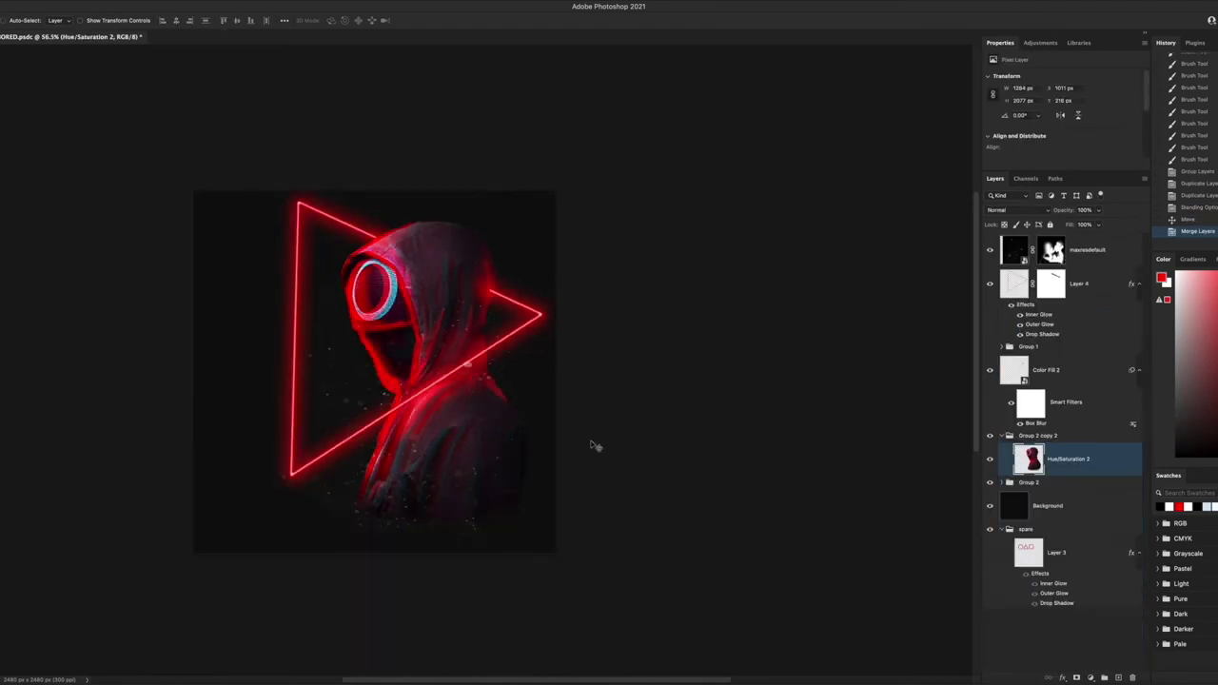
key("b")
left_click_drag(348, 221, 383, 462)
mouse_move(263, 156)
left_mouse_down()
mouse_move(278, 246)
mouse_move(453, 457)
left_mouse_up()
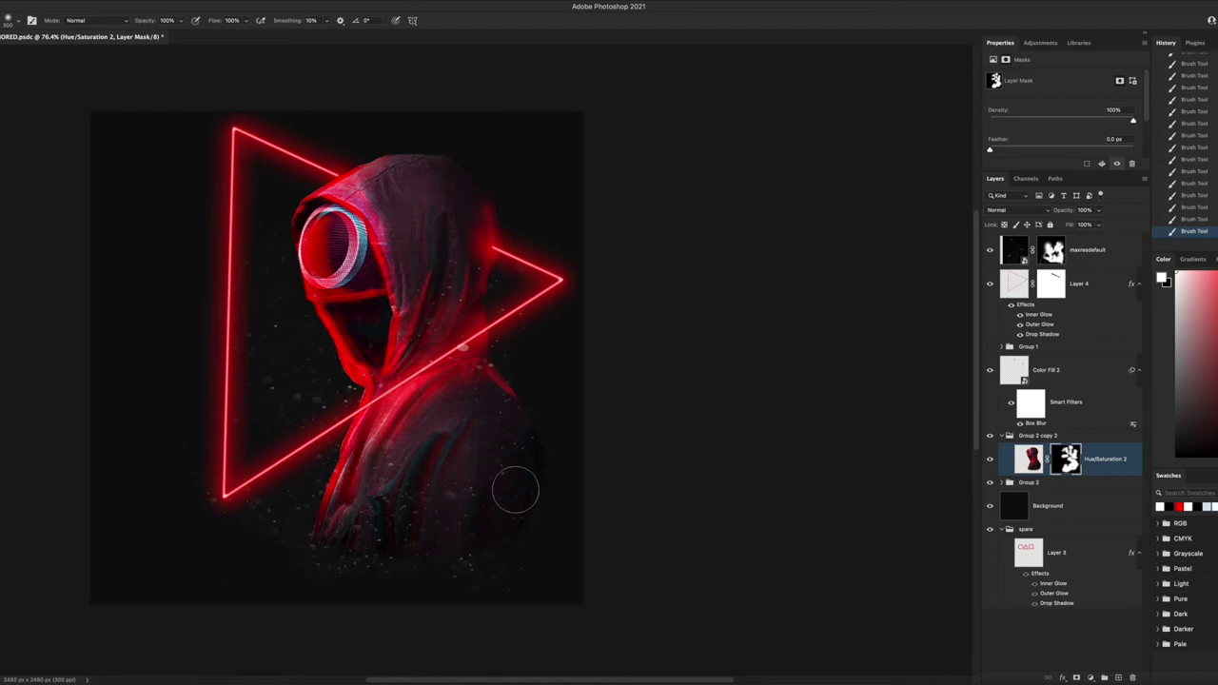
Select five thin horizontal strips of the figure and copy them to new Layer 5
key("m")
left_click_drag(278, 274, 414, 284)
left_click_drag(273, 181, 411, 187)
left_click_drag(377, 460, 478, 473)
left_click_drag(408, 493, 445, 502)
left_click_drag(281, 508, 349, 521)
key("ctrl+j")
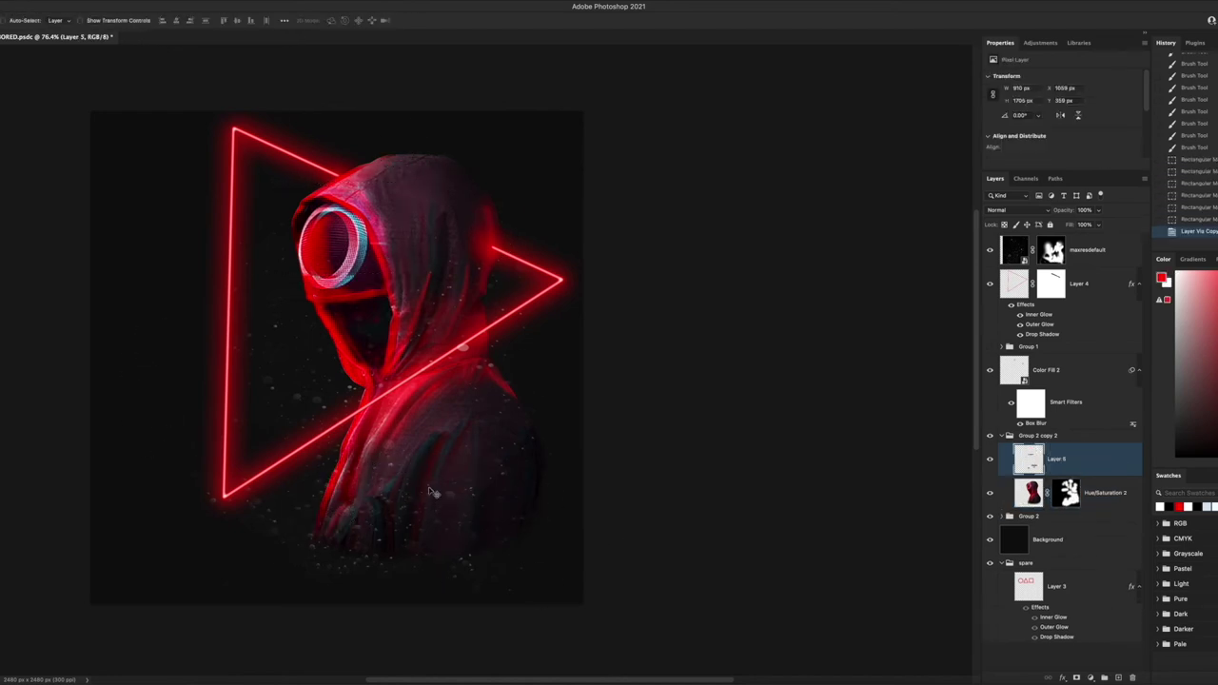
key("v")
scroll(202, 390, "down", 1)
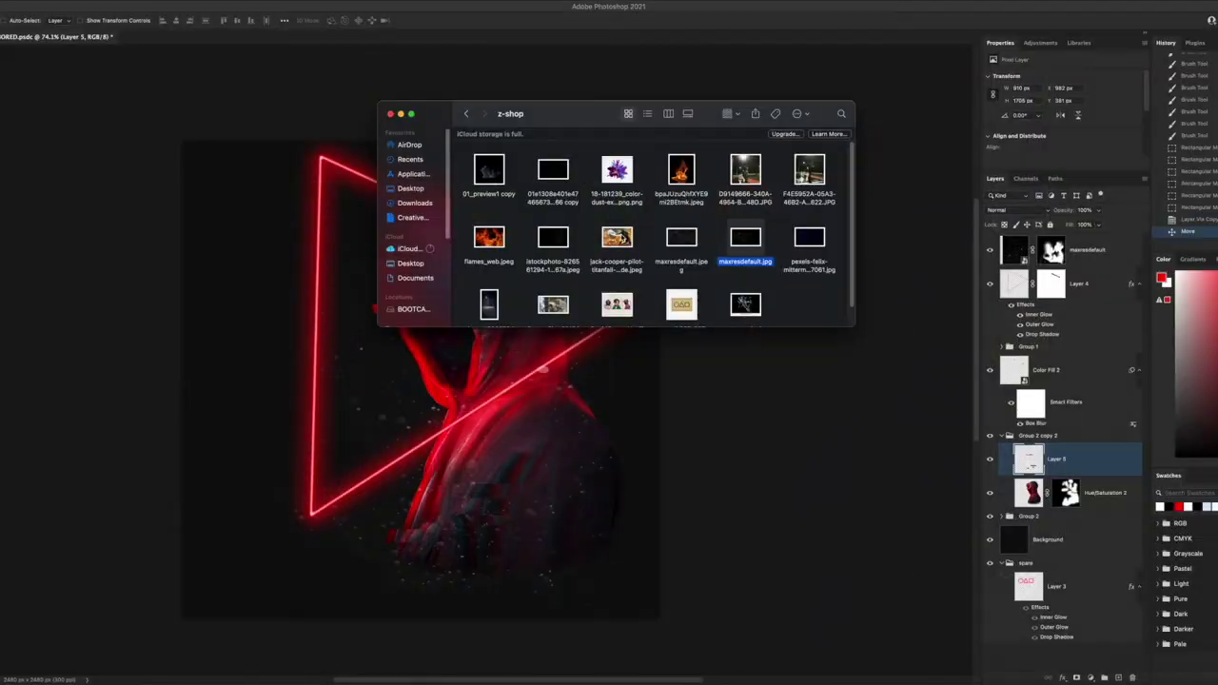
Place the starry-sky photo, rotate it, and duplicate and transform a copy to fill the canvas
left_click_drag(806, 241, 419, 333)
mouse_move(590, 286)
left_mouse_down()
mouse_move(406, 468)
mouse_move(543, 375)
left_mouse_up()
key("ctrl+t")
left_click_drag(767, 125, 618, 416)
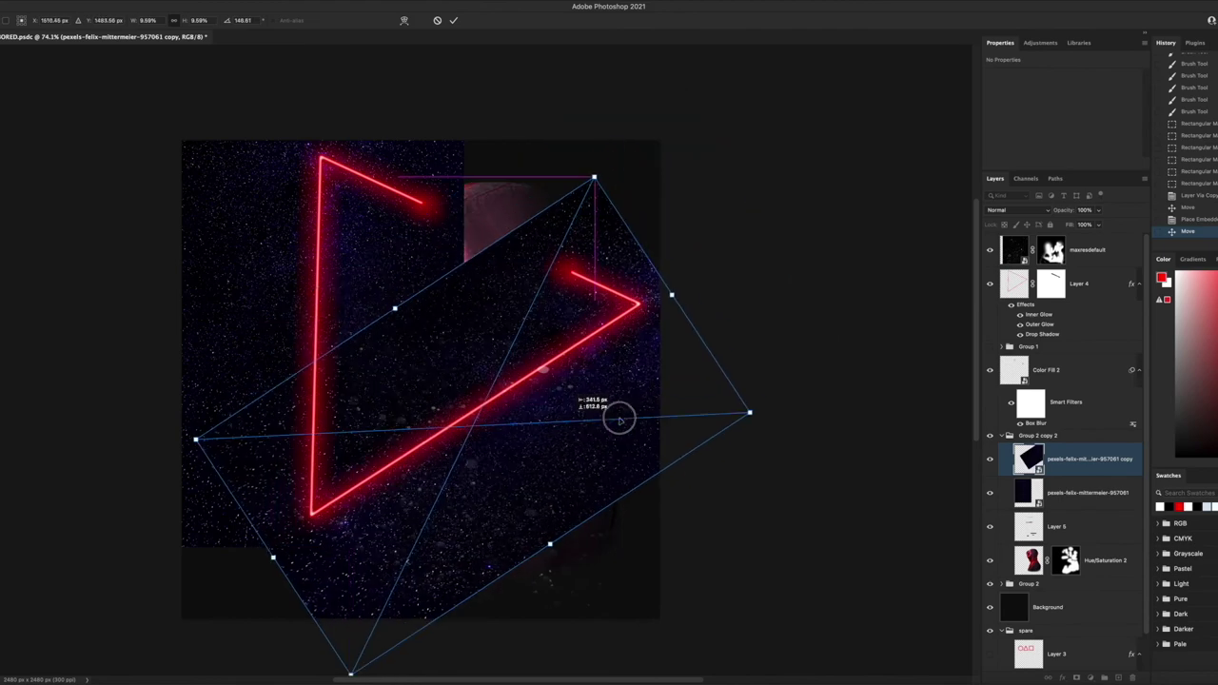
key("Return")
key("ctrl+t")
left_click_drag(748, 248, 603, 429)
key("Return")
Merge the stars to the top in Screen mode, mask out the figure, and show the shapes group
key("ctrl+e")
key("ctrl+shift+bracketright")
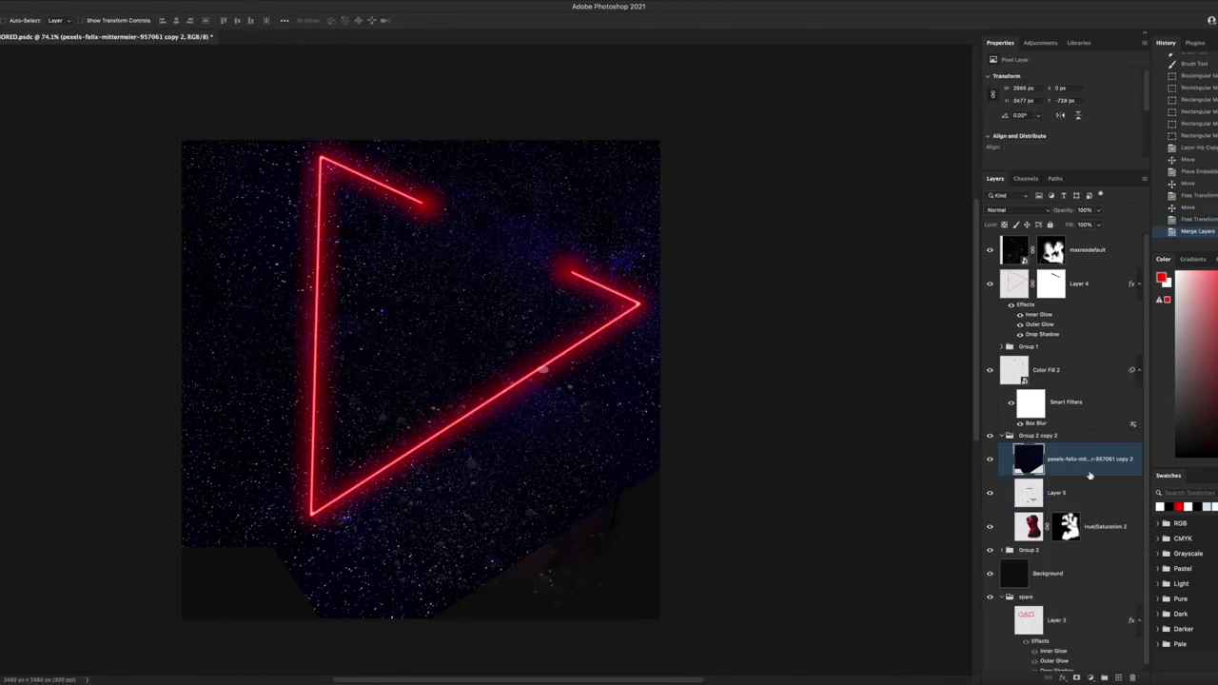
left_click(1018, 210)
left_click(996, 301)
key("b")
left_click(1076, 677)
left_click_drag(411, 188, 433, 303)
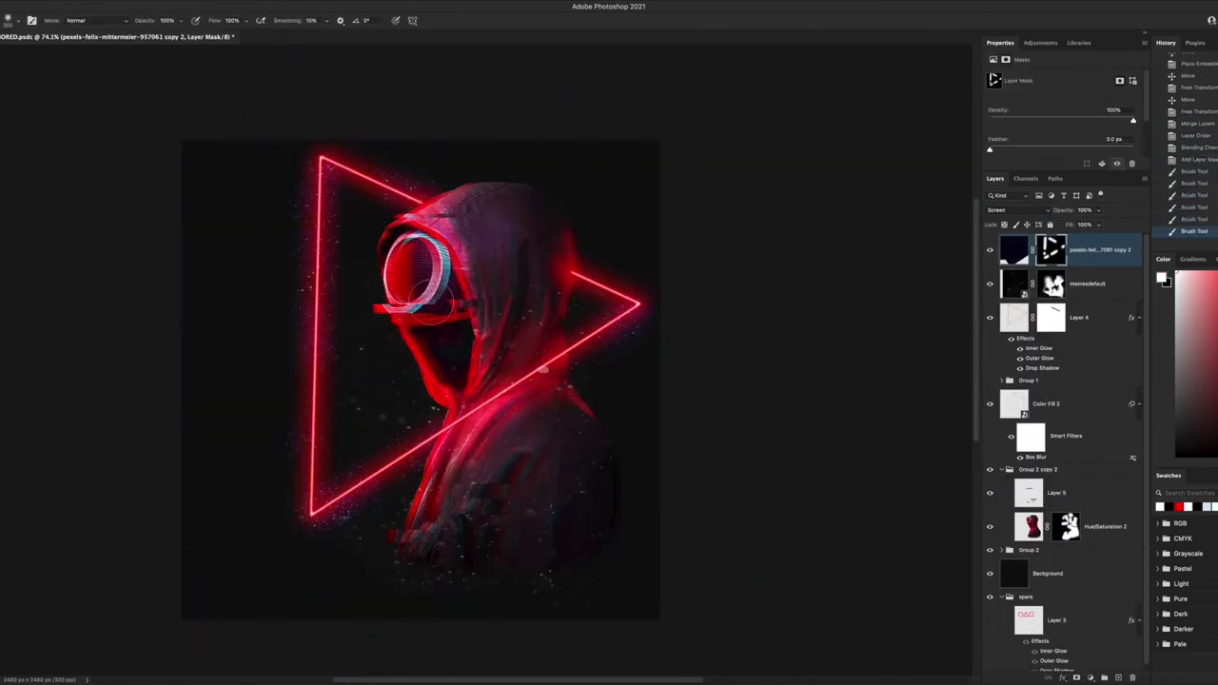
scroll(466, 377, "down", 3)
scroll(603, 590, "up", 1)
scroll(675, 508, "up", 4)
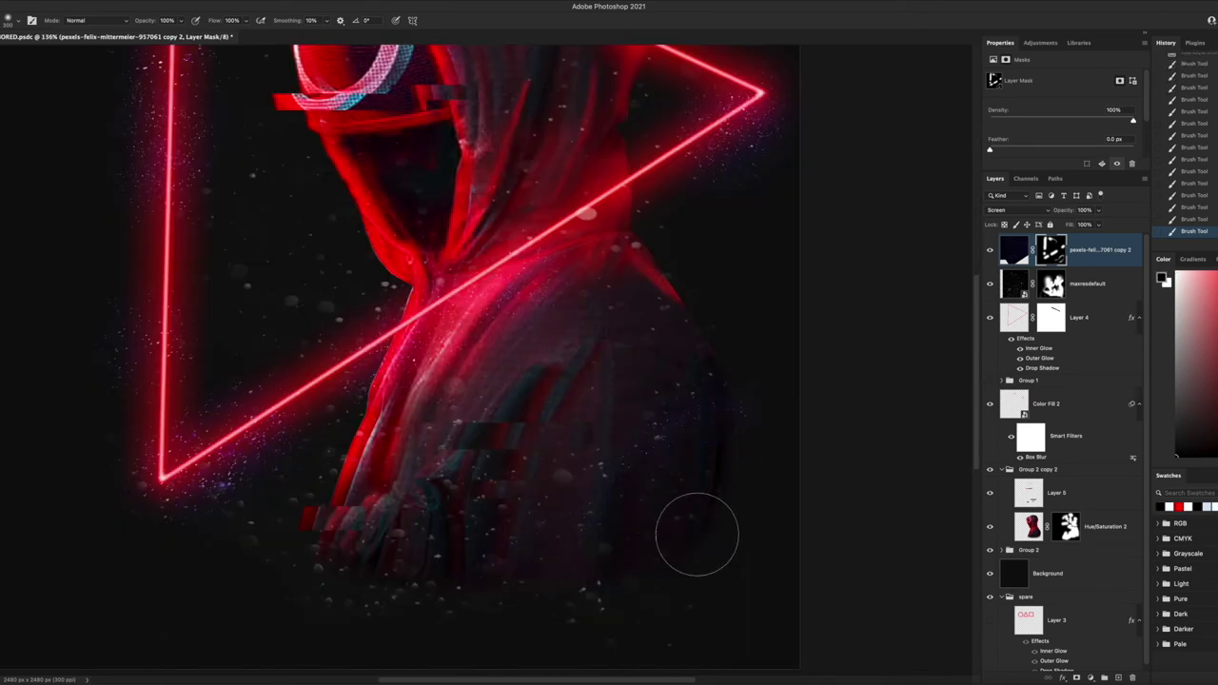
scroll(696, 535, "down", 5)
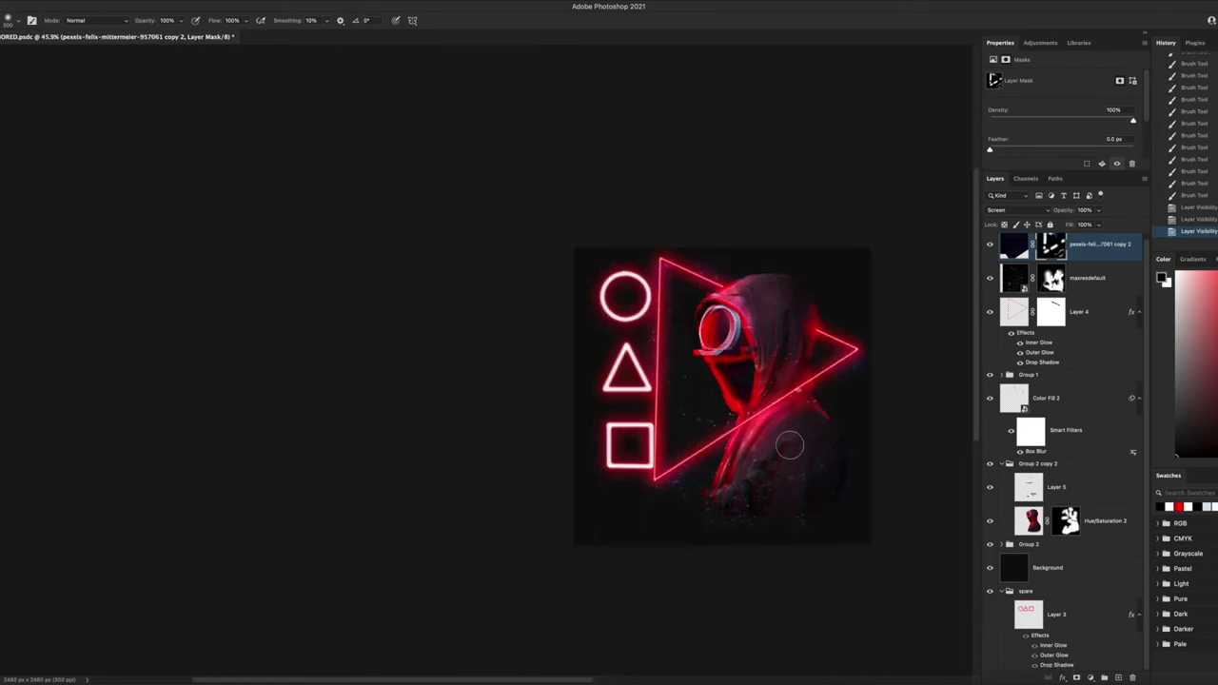
left_click(1056, 397)
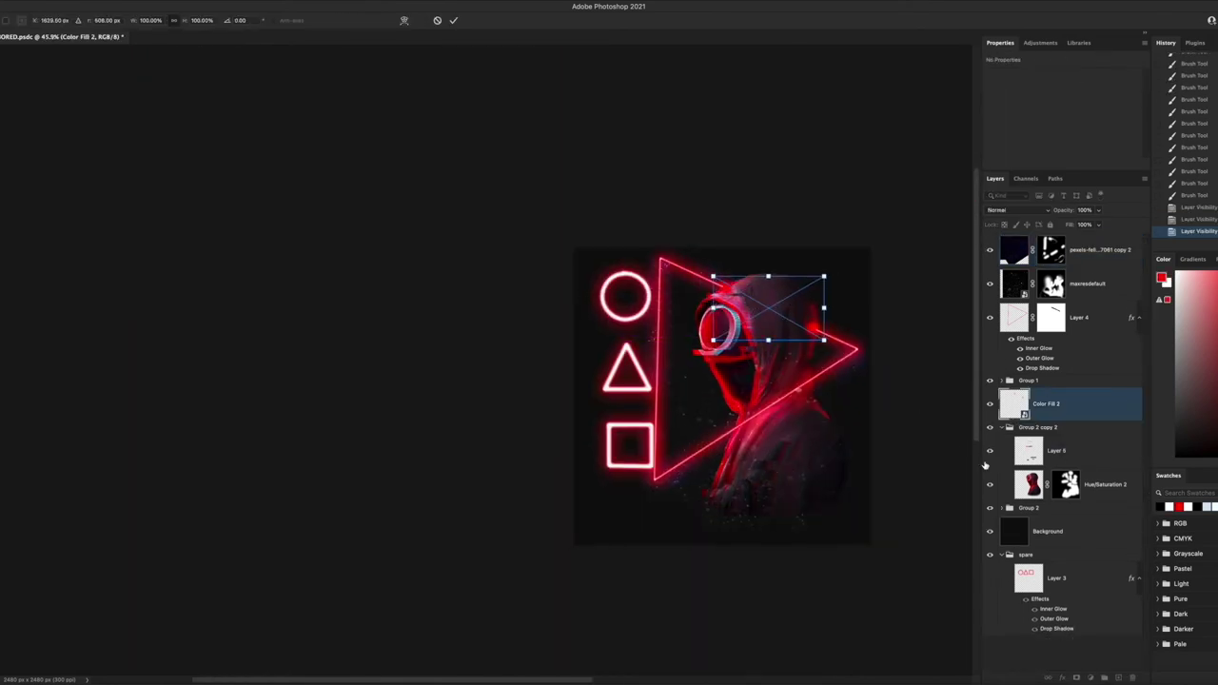
Move the circle, triangle and square group to the lower left
left_click(1027, 375)
key("ctrl+t")
mouse_move(627, 297)
left_mouse_down()
mouse_move(812, 371)
mouse_move(612, 454)
left_mouse_up()
key("Return")
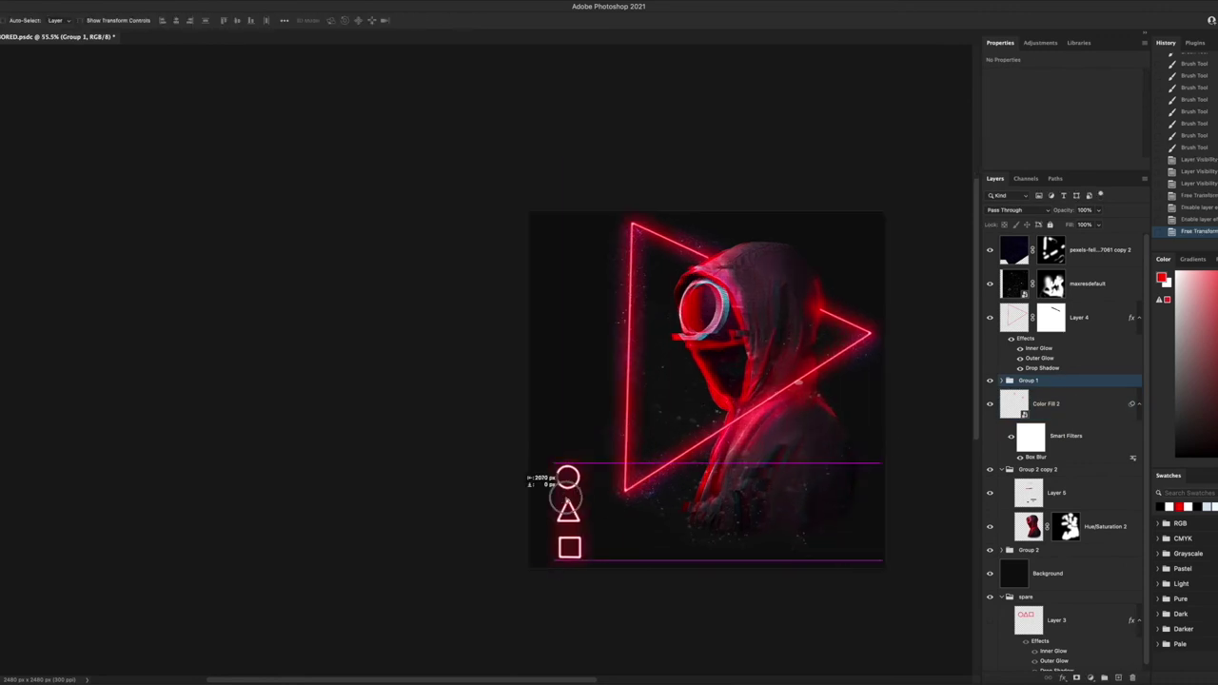
scroll(821, 448, "up", 1)
Place the fire photo scaled over the icons beneath the shapes group, rasterized and masked
left_click(1075, 250)
left_click_drag(693, 199, 611, 489)
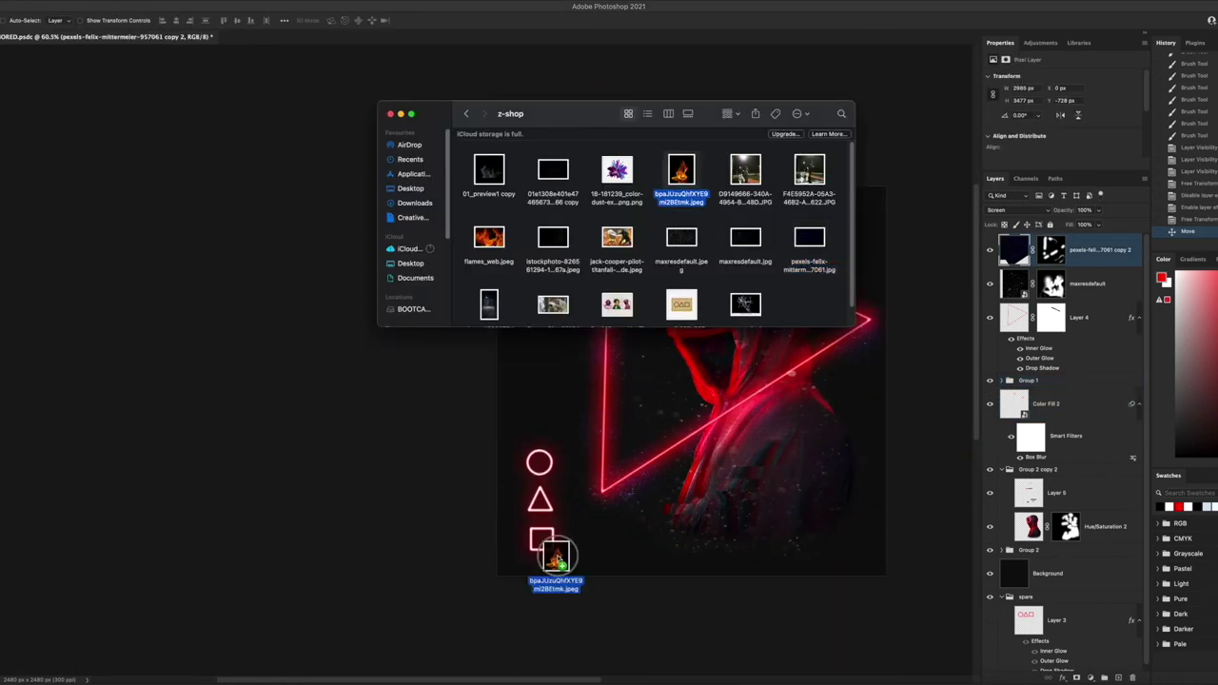
left_click_drag(865, 192, 550, 535)
key("Return")
left_click_drag(1065, 250, 1061, 419)
right_click(1061, 422)
left_click(1076, 677)
key("b")
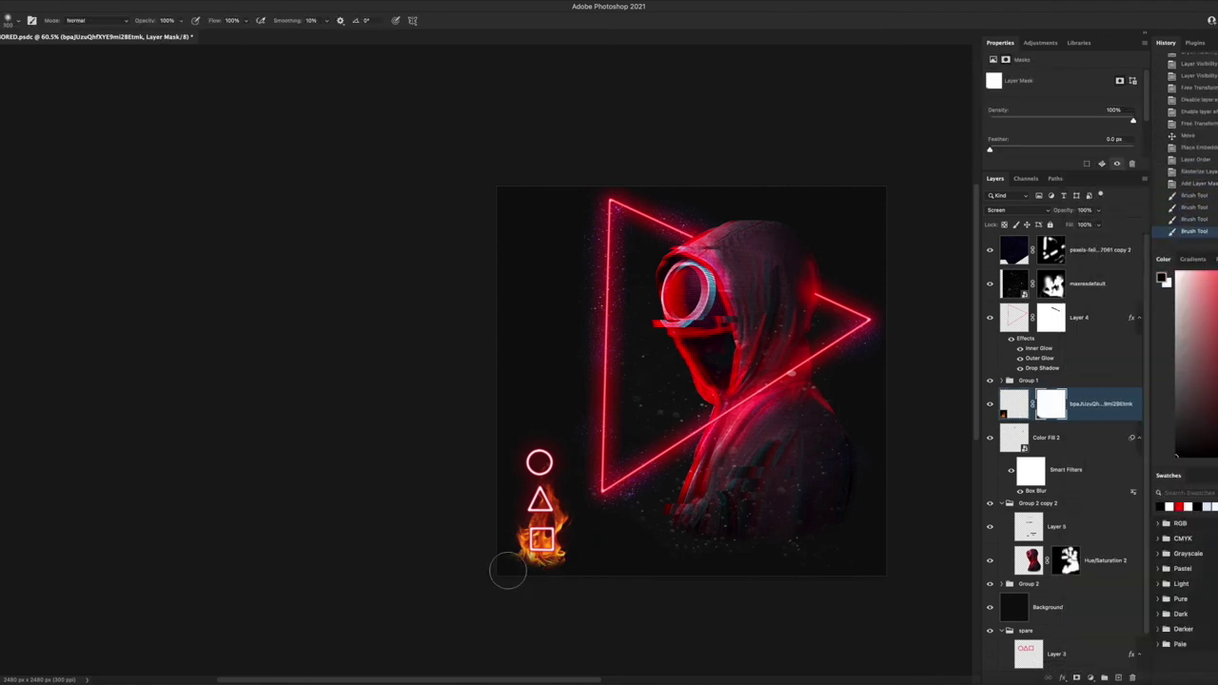
scroll(516, 571, "up", 3)
scroll(709, 582, "down", 3)
scroll(788, 538, "down", 3)
Add a Hue/Saturation layer clipped to the fire, shifting its hue toward pink
left_click(1090, 678)
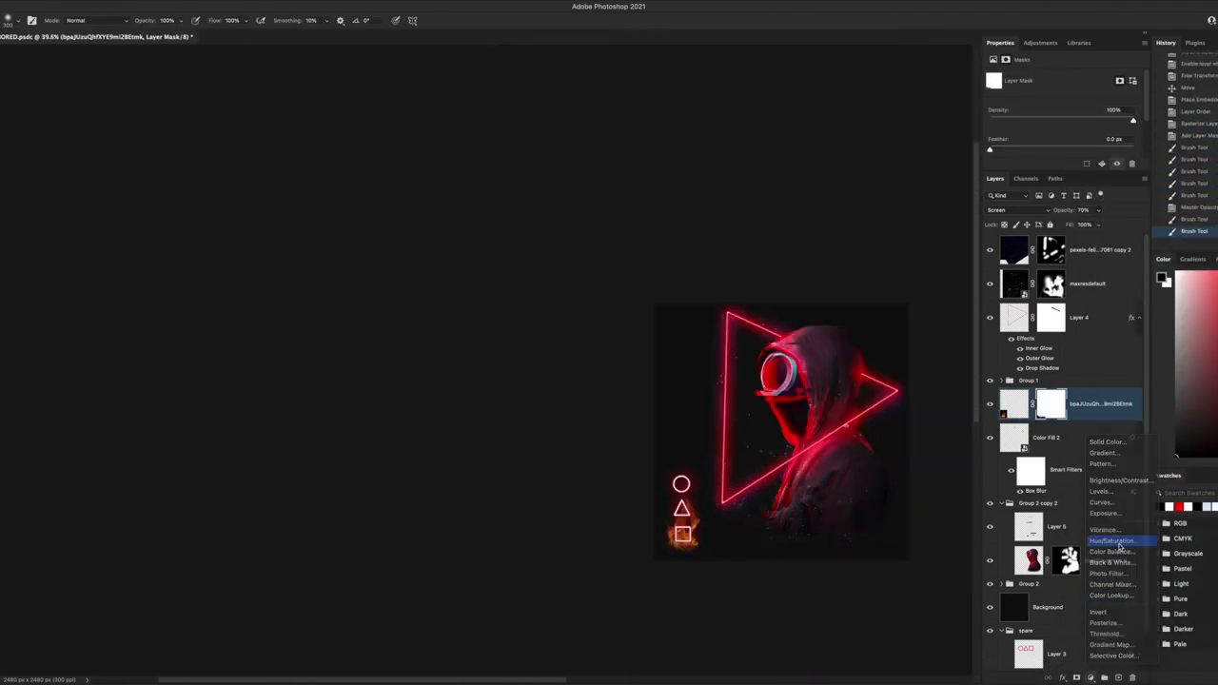
left_click(1123, 539)
left_click_drag(1059, 116, 1014, 116)
key("ctrl+alt+g")
scroll(681, 514, "up", 5)
scroll(682, 514, "down", 3)
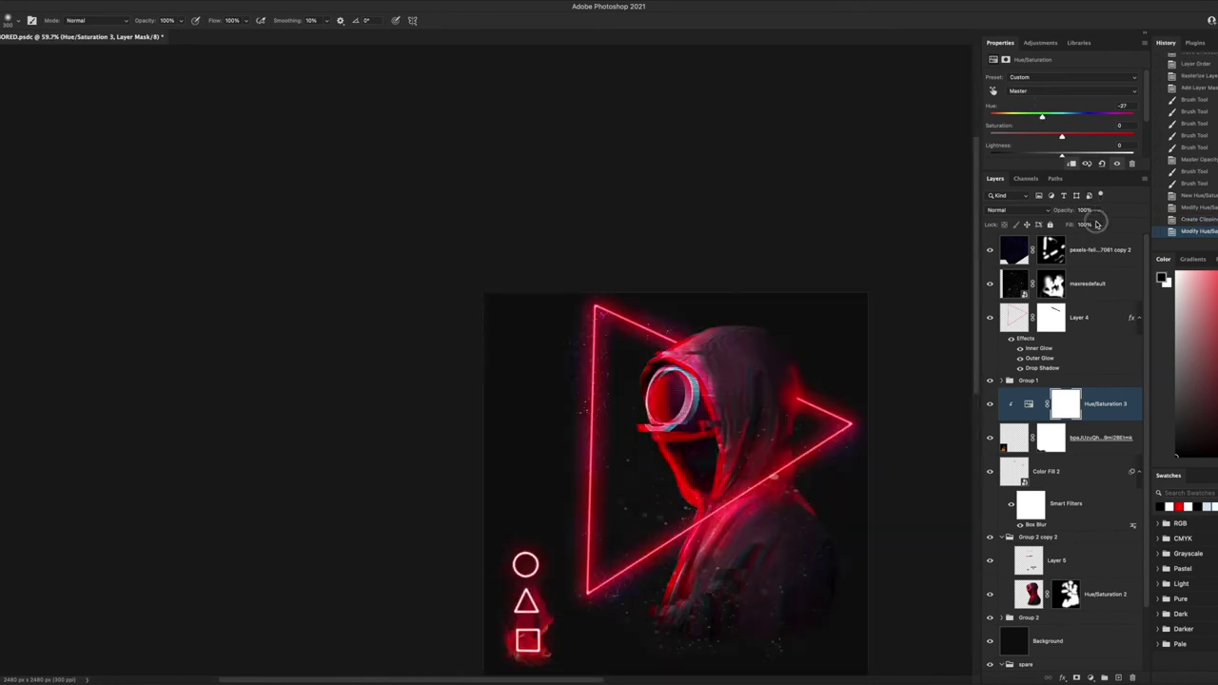
Place the stars over the icons in Screen mode, with a black mask painted back around them
left_click(1101, 437)
left_click_drag(809, 238, 552, 569)
left_click_drag(726, 666, 552, 641)
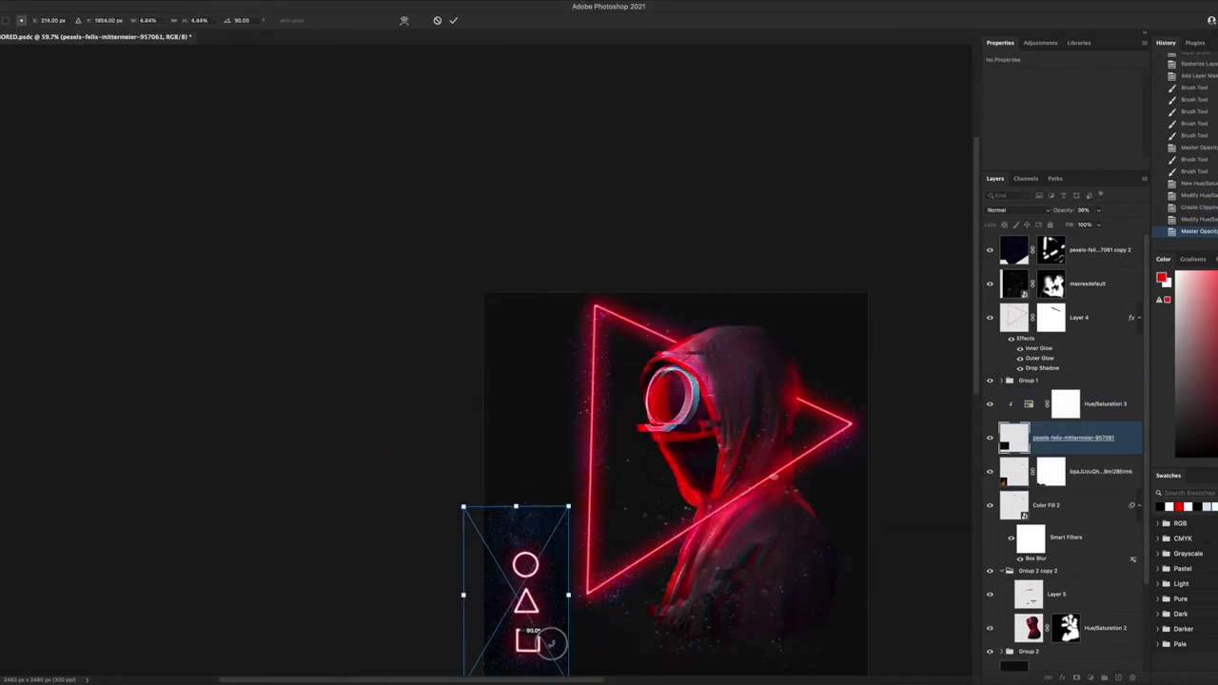
key("Return")
left_click(1018, 209)
left_click(1009, 286)
scroll(676, 542, "down", 1)
left_click_drag(1073, 438, 1073, 398)
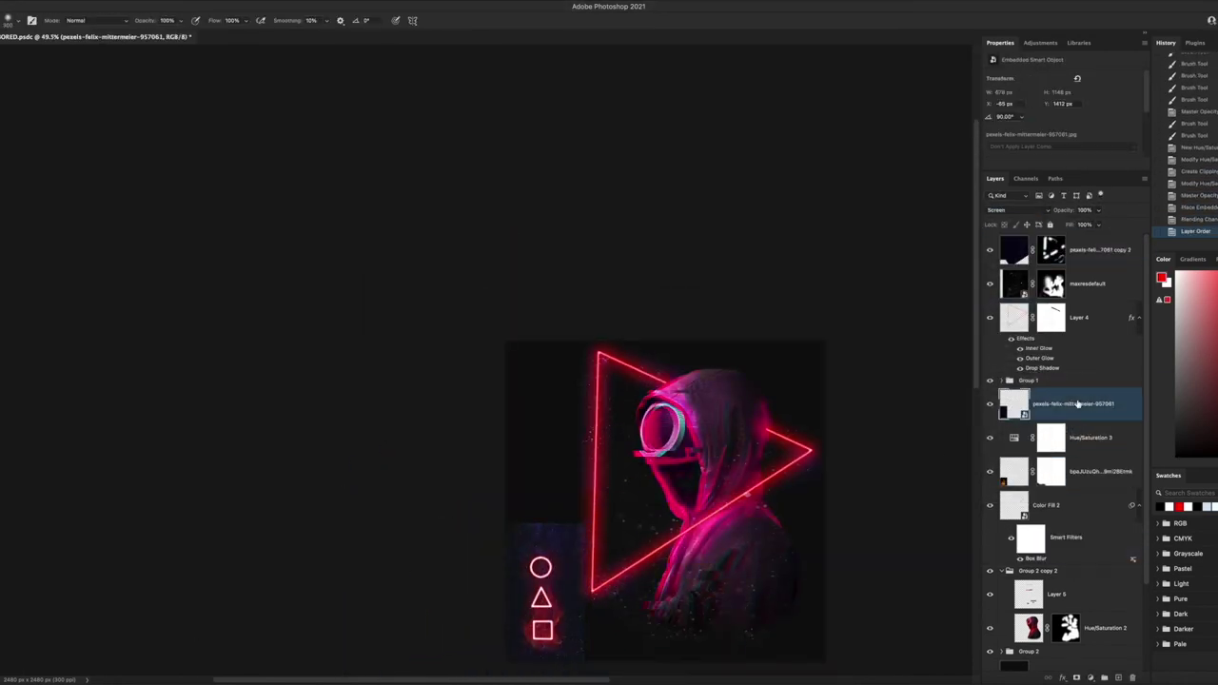
left_click(1076, 678, "alt")
left_click_drag(541, 597, 541, 628)
scroll(666, 476, "up", 5)
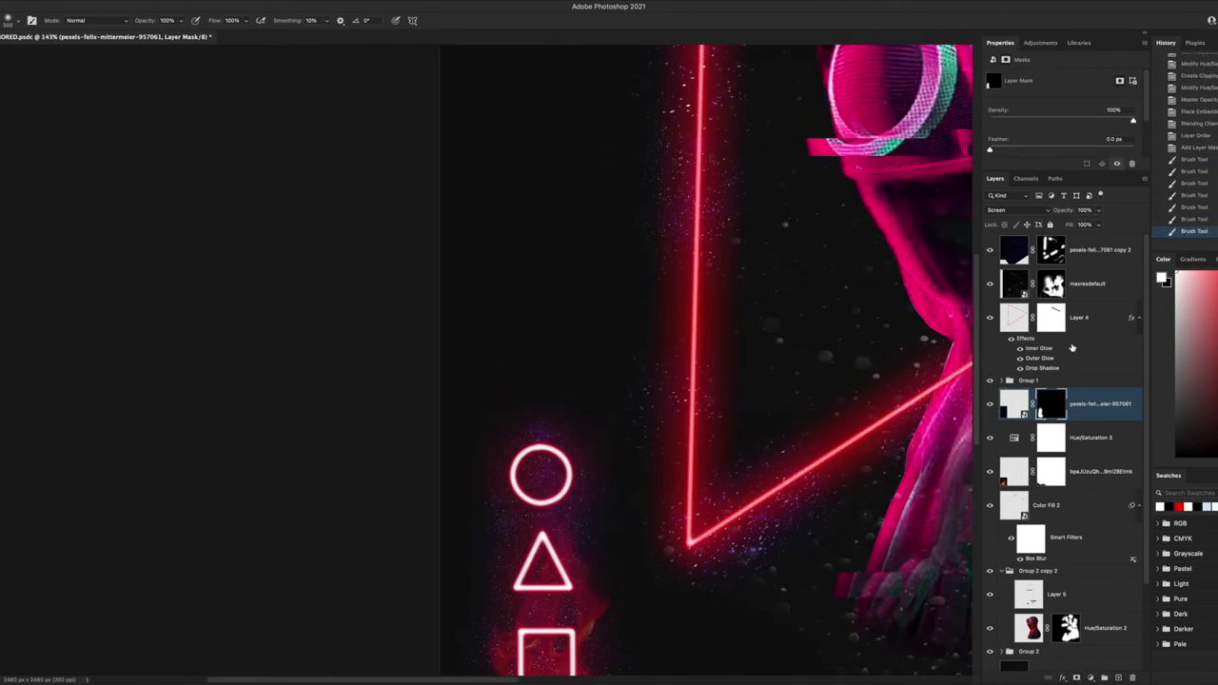
scroll(742, 557, "down", 3)
Toggle a layer to compare the result, select the Background layer, and save the poster
left_click(989, 437)
left_click(989, 438)
scroll(717, 493, "down", 3)
left_click(612, 400, "ctrl")
right_click(540, 341, "alt")
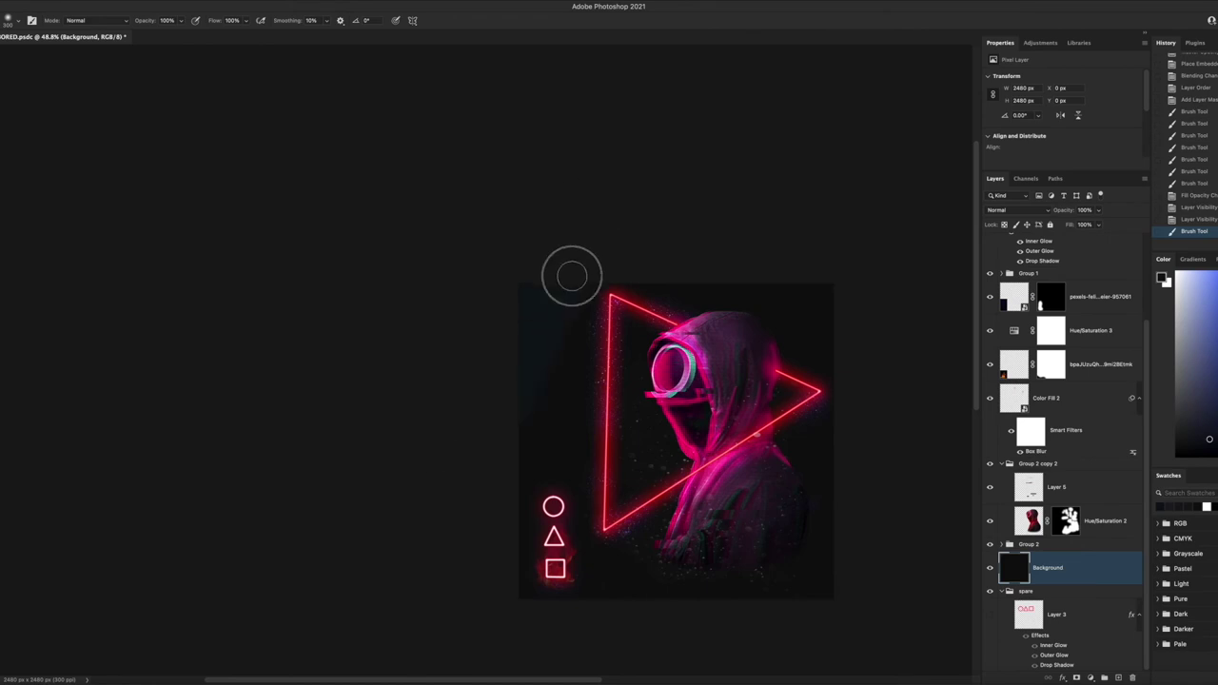
scroll(1103, 250, "up", 3)
key("ctrl+s")
Stamp all visible layers into new Layer 6 and open the Camera Raw Filter on it
key("ctrl+alt+shift+e")
left_click(190, 6)
left_click(219, 74)
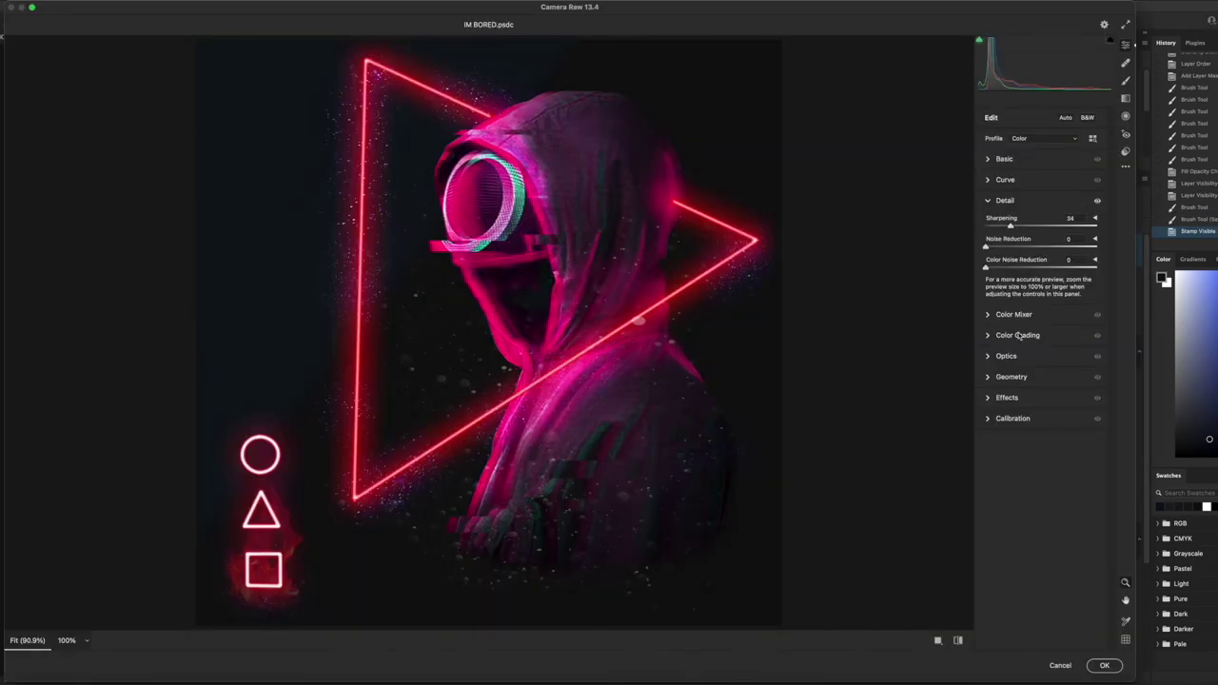
Grade midtones toward orange-red and highlights toward red, then review the Basic and Tone Curve panels
left_click(1018, 335)
left_click_drag(1041, 314, 1050, 298)
left_click_drag(1073, 398, 1094, 400)
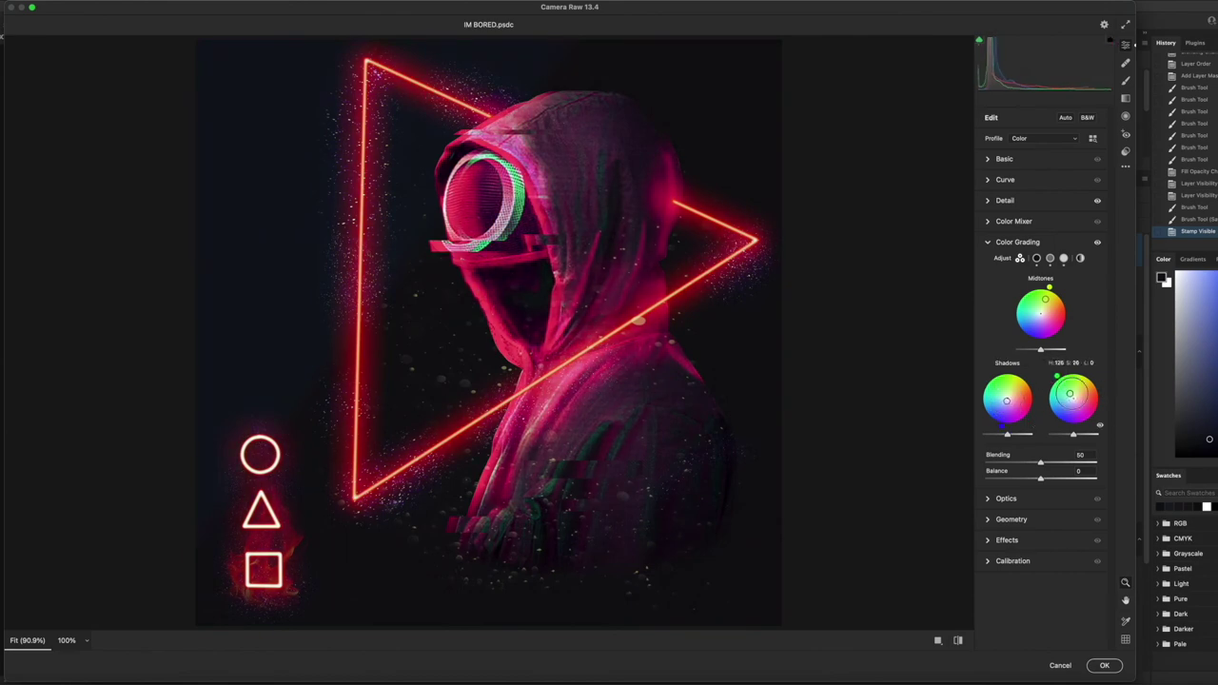
left_click_drag(1040, 463, 1043, 462)
left_click(1004, 159)
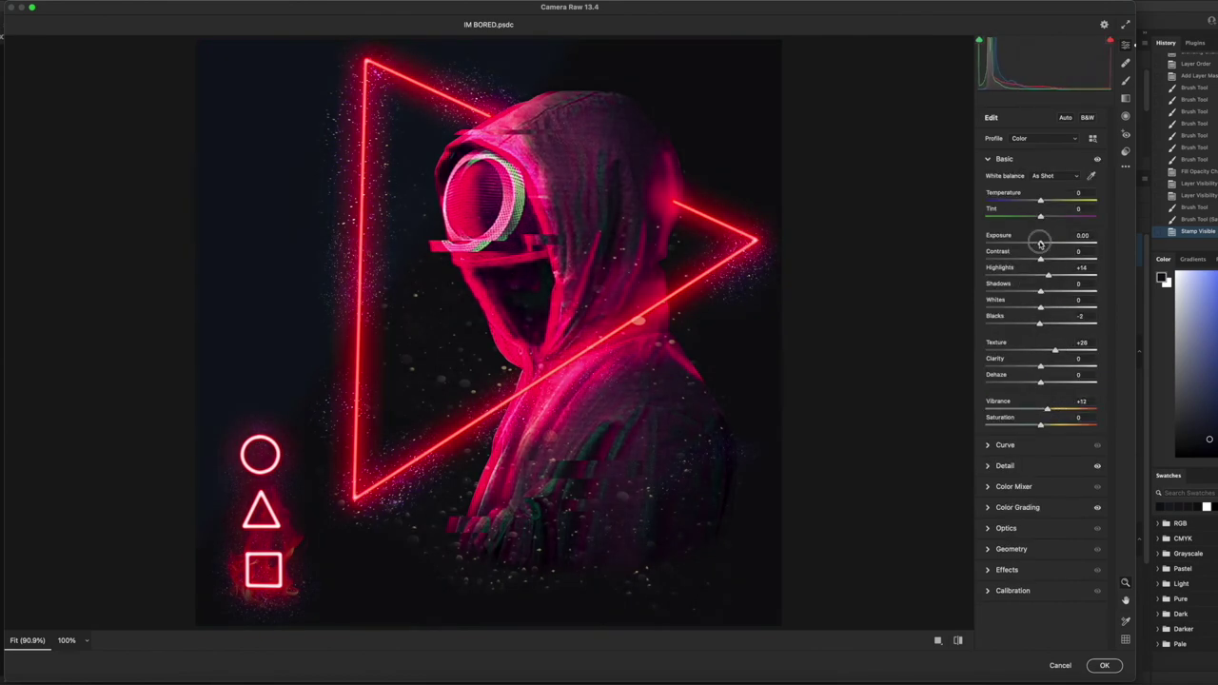
scroll(716, 421, "down", 2)
left_click(1005, 444)
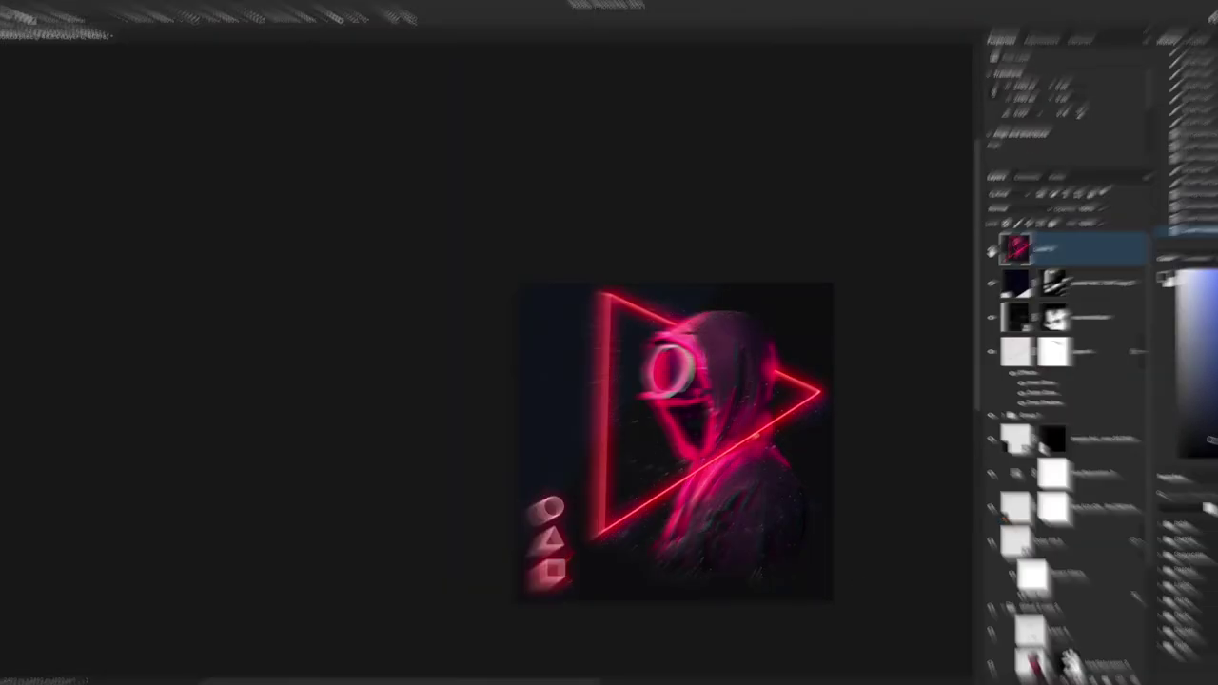